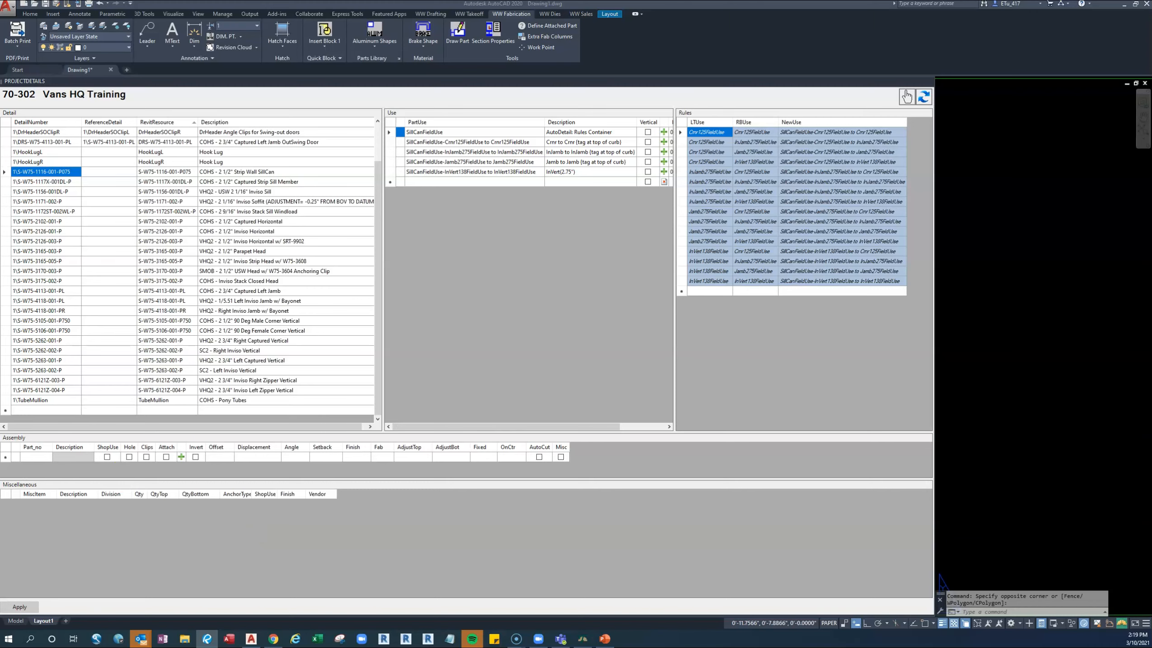
# Step: Switch to Bluebeam Revu, open VHQ2-2021-01-15_ForConstruction_Delta4.pdf and go to page 40, sheet 5.01
pyautogui.hotkey('alt', 'Tab')
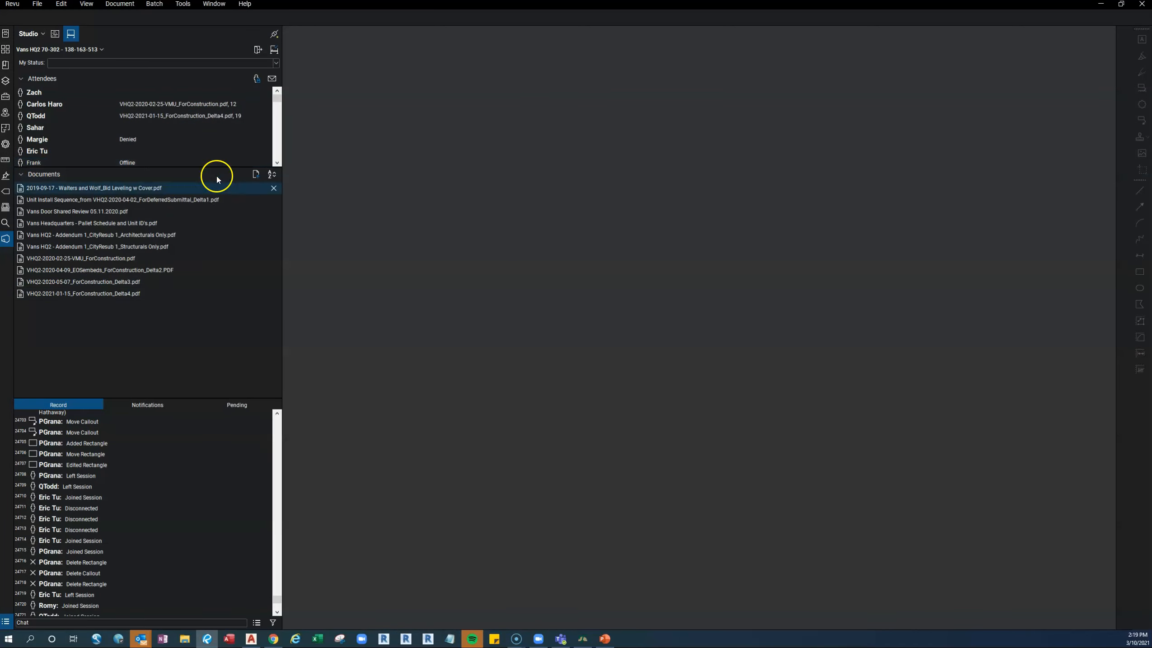
pyautogui.click(114, 301)
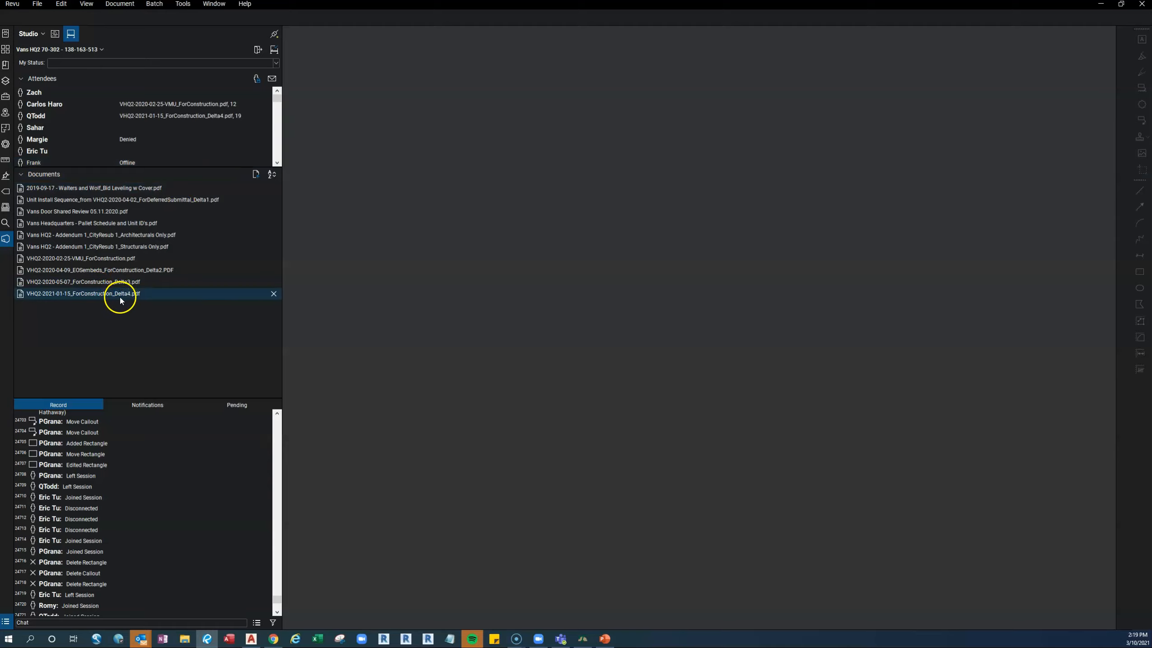
pyautogui.doubleClick(130, 298)
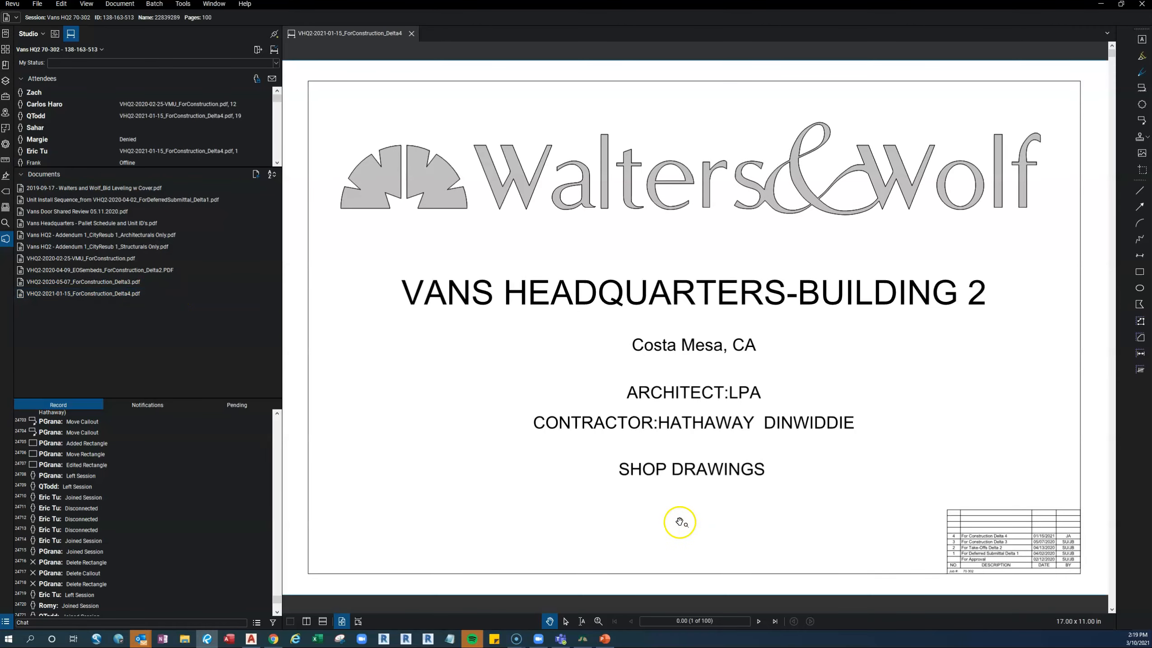
pyautogui.click(721, 620)
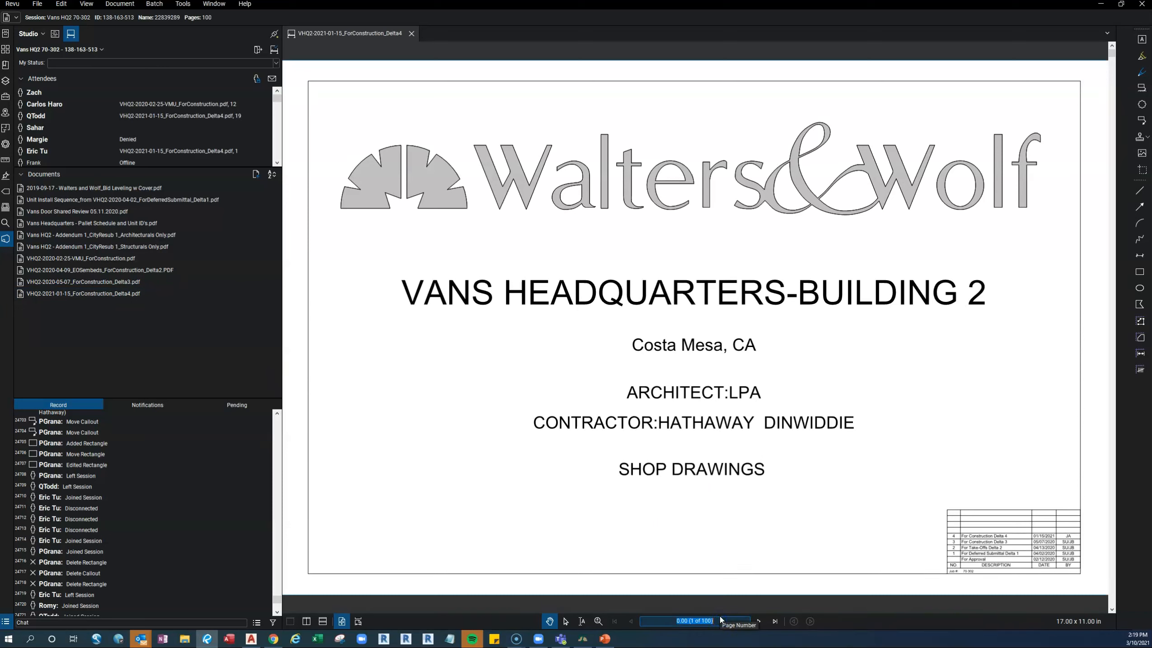
pyautogui.press('Return')
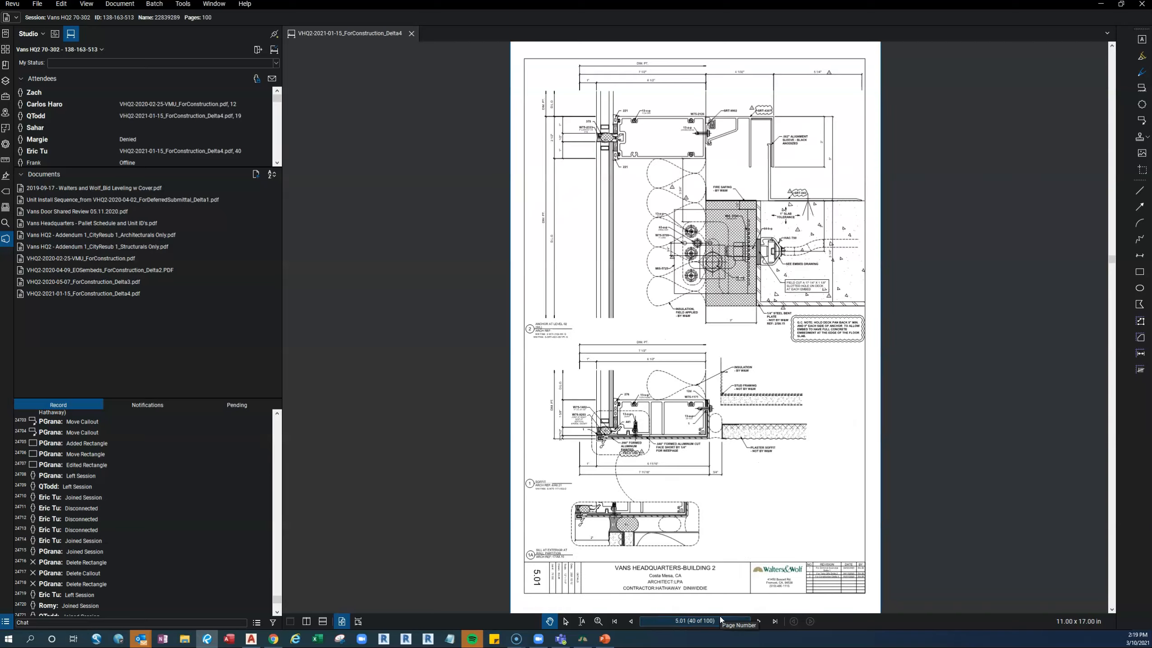
# Step: Examine the WW family names beneath the soffit and Level 02 anchor details on sheet 5.01
pyautogui.scroll(3, 568, 499)
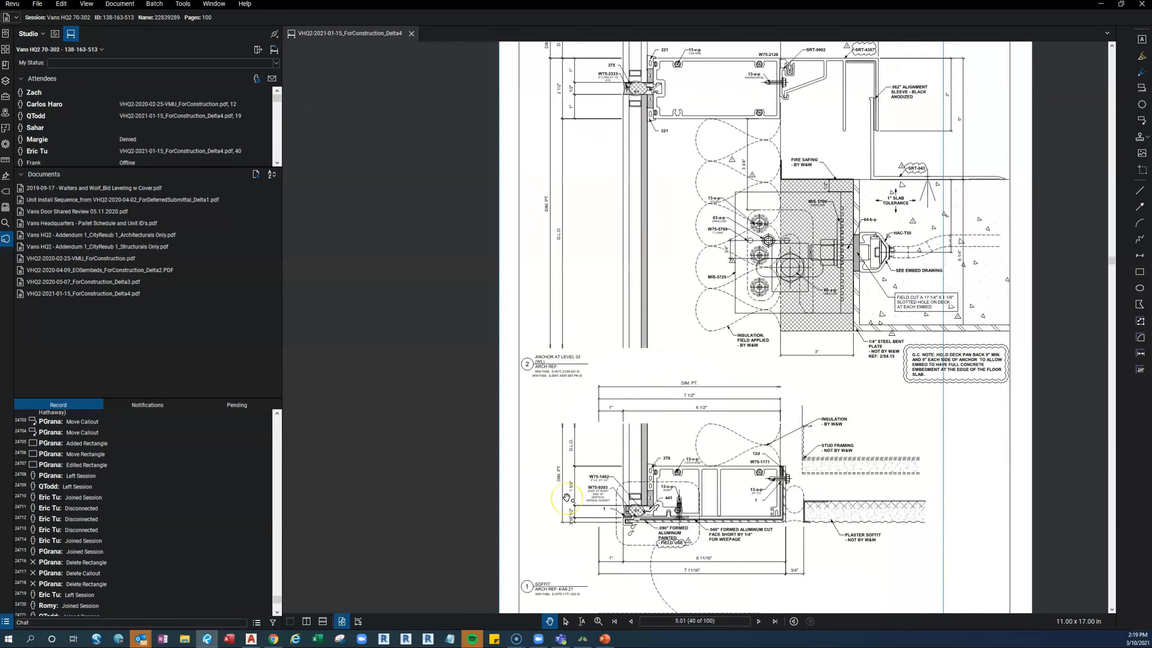
pyautogui.scroll(3, 568, 499)
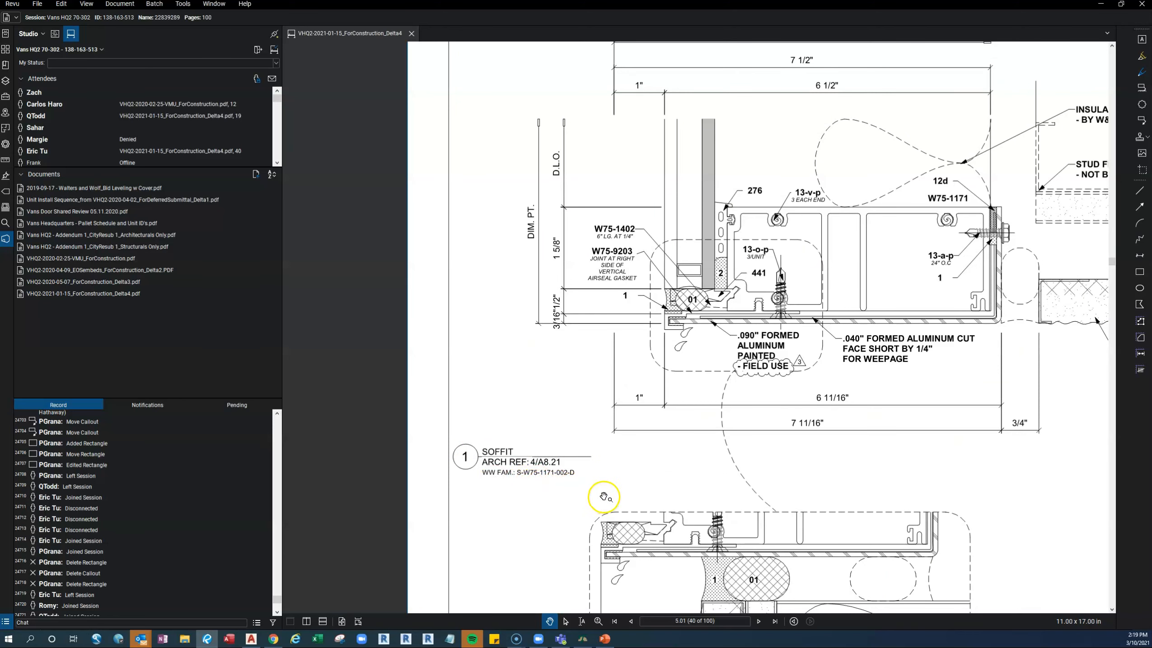
pyautogui.scroll(-2, 536, 439)
pyautogui.moveTo(550, 300); pyautogui.dragTo(549, 444)
pyautogui.moveTo(548, 288); pyautogui.dragTo(469, 508)
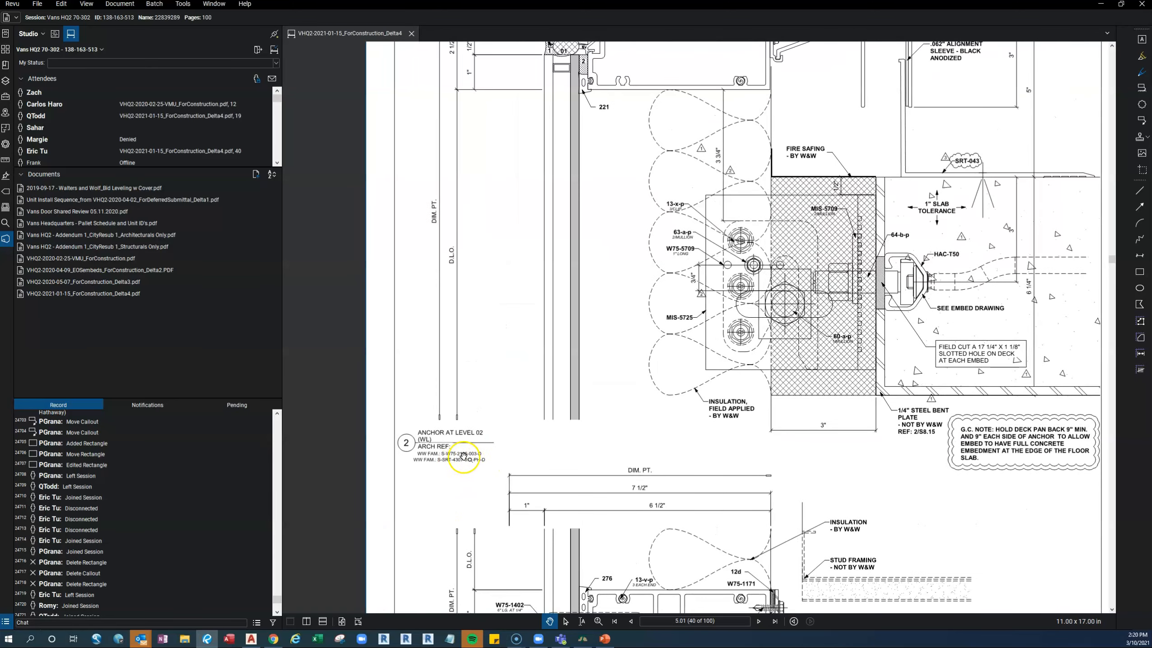
pyautogui.scroll(-2, 450, 458)
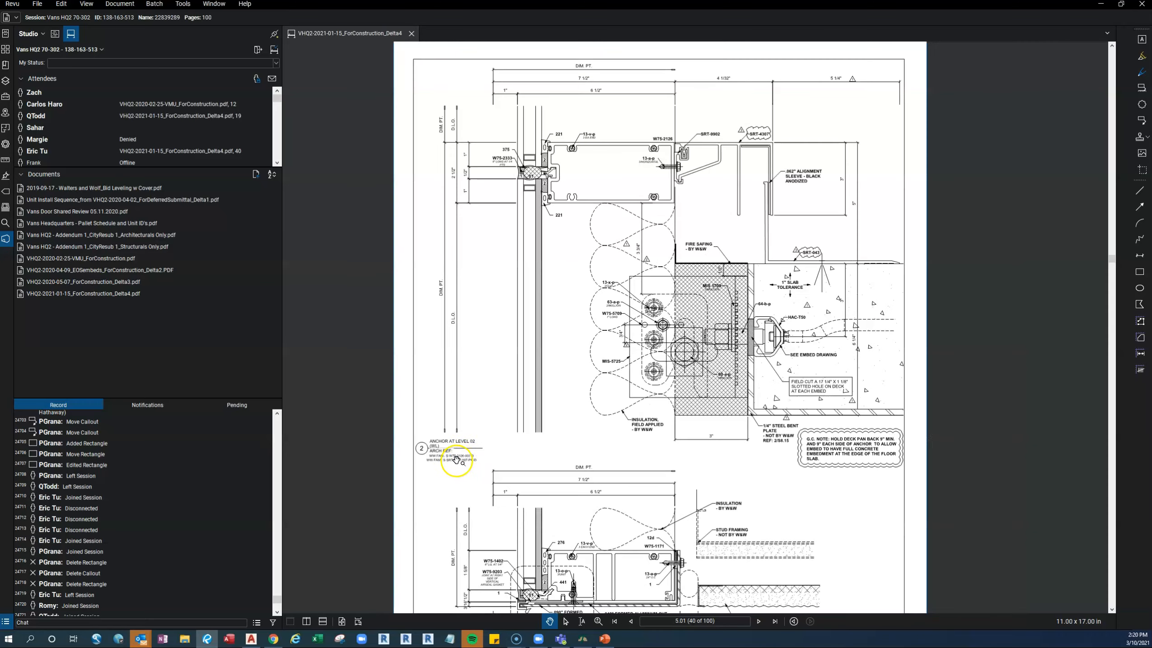
pyautogui.moveTo(562, 452); pyautogui.dragTo(543, 433)
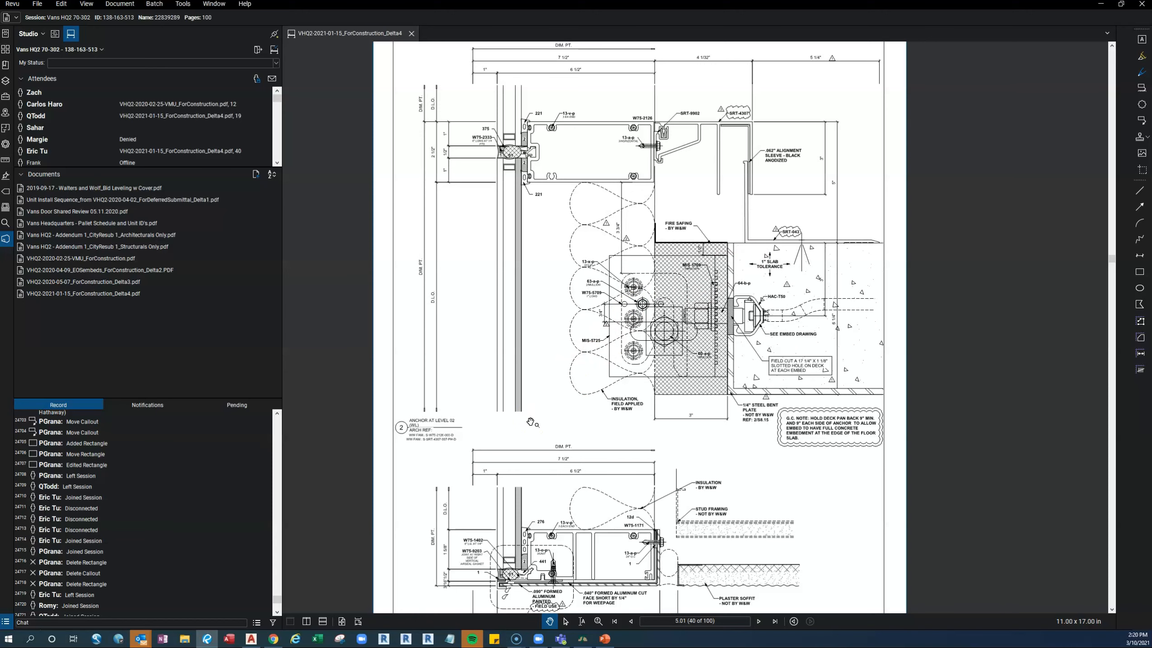
pyautogui.moveTo(551, 435); pyautogui.dragTo(546, 339)
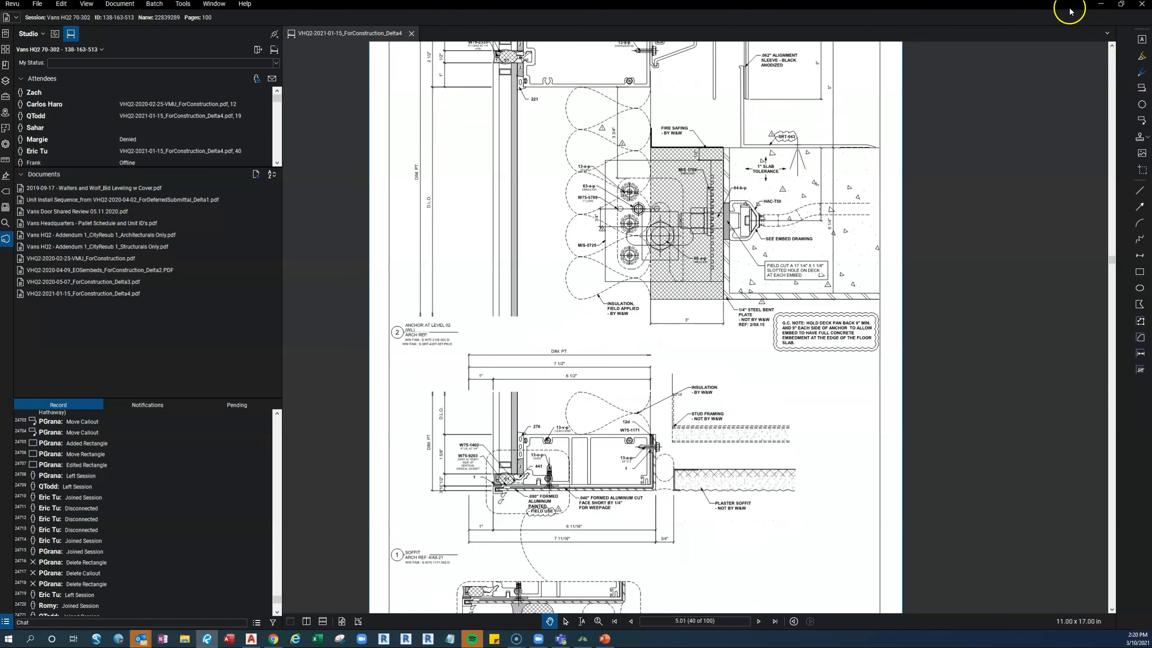
# Step: Return to AutoCAD and sort the project details by RevitResource, first descending and then ascending
pyautogui.click(1101, 5)
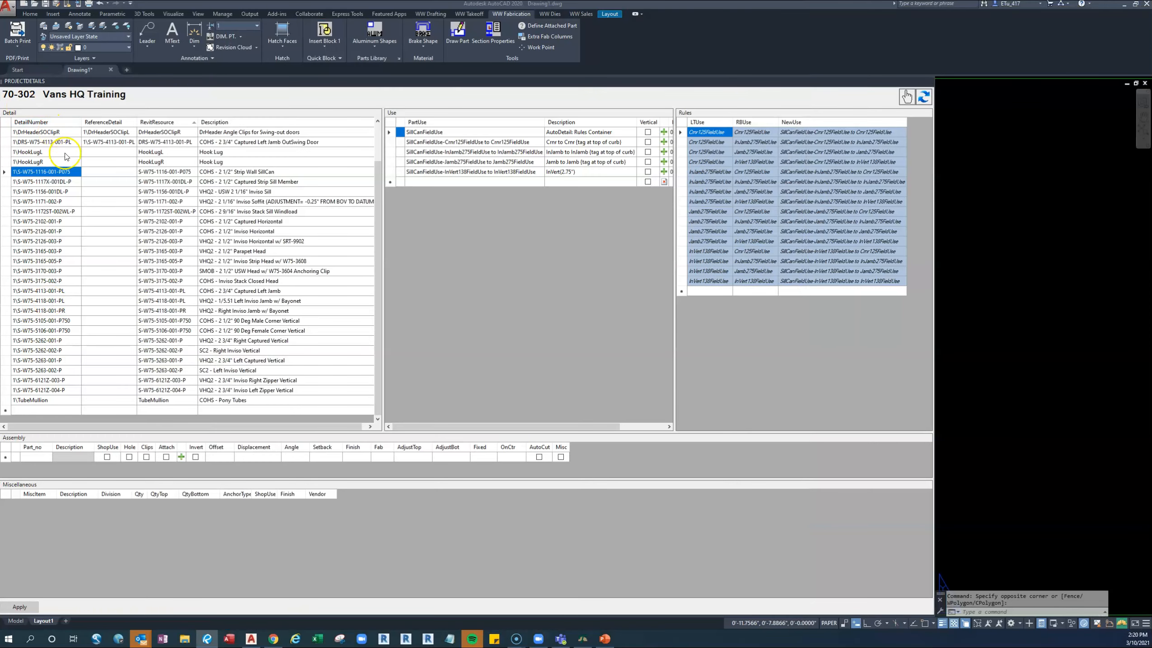
pyautogui.click(177, 127)
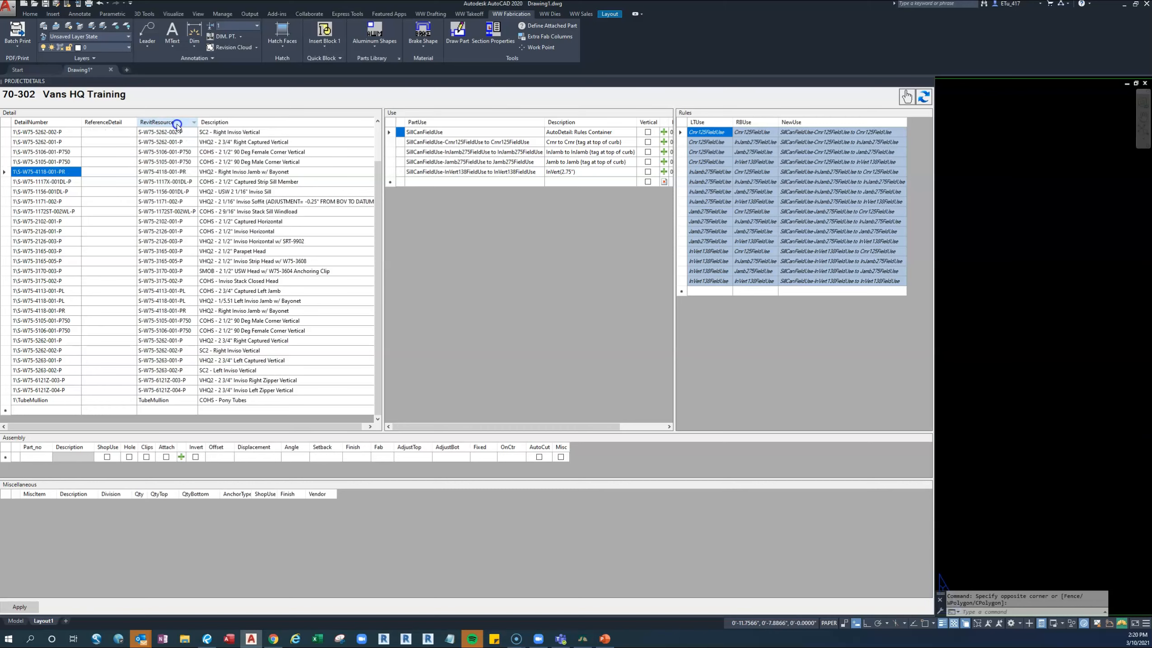
pyautogui.click(177, 127)
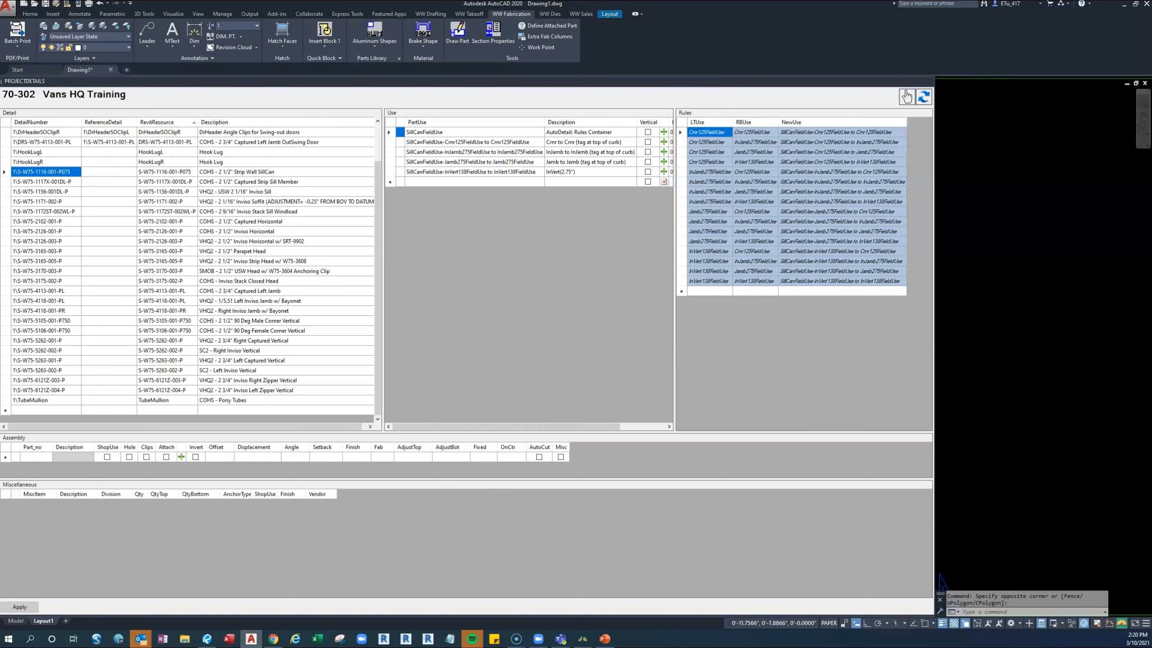
# Step: Switch to Revu and search the current document for DRS-W75-4113
pyautogui.moveTo(478, 80); pyautogui.dragTo(486, 1)
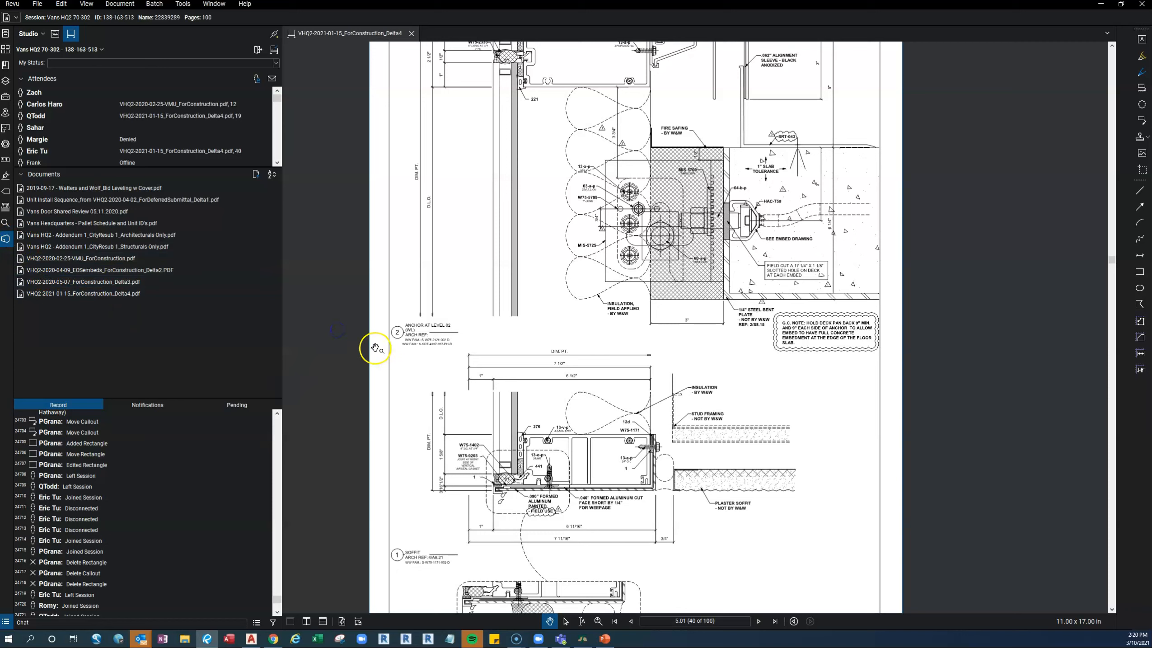
pyautogui.click(8, 227)
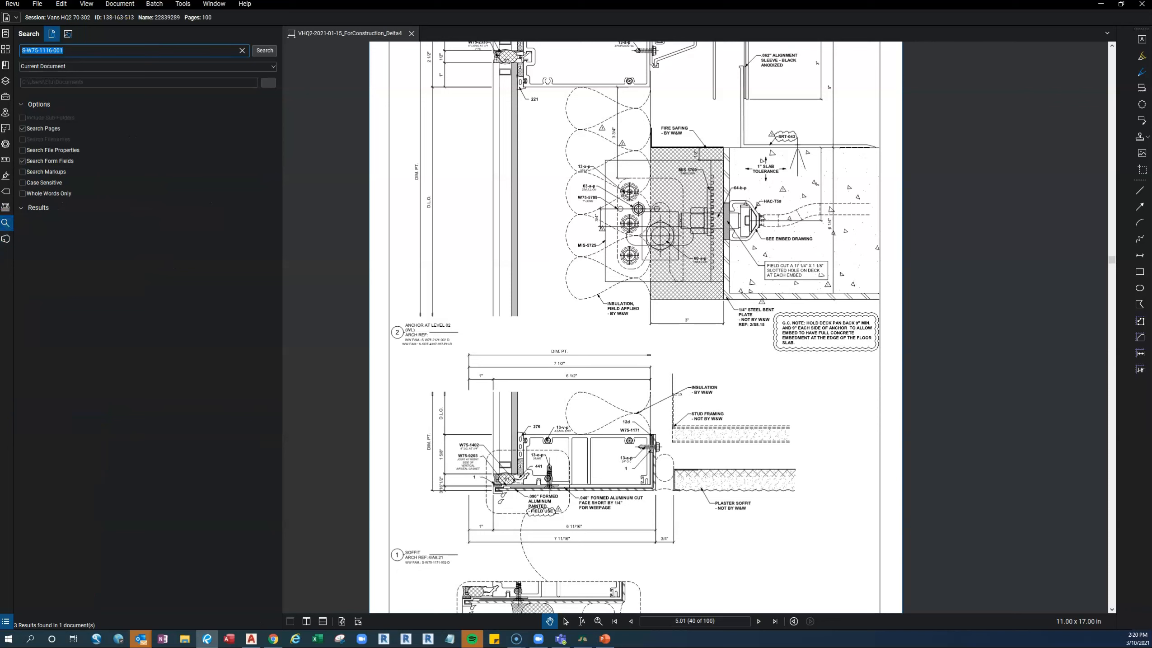
pyautogui.write('D')
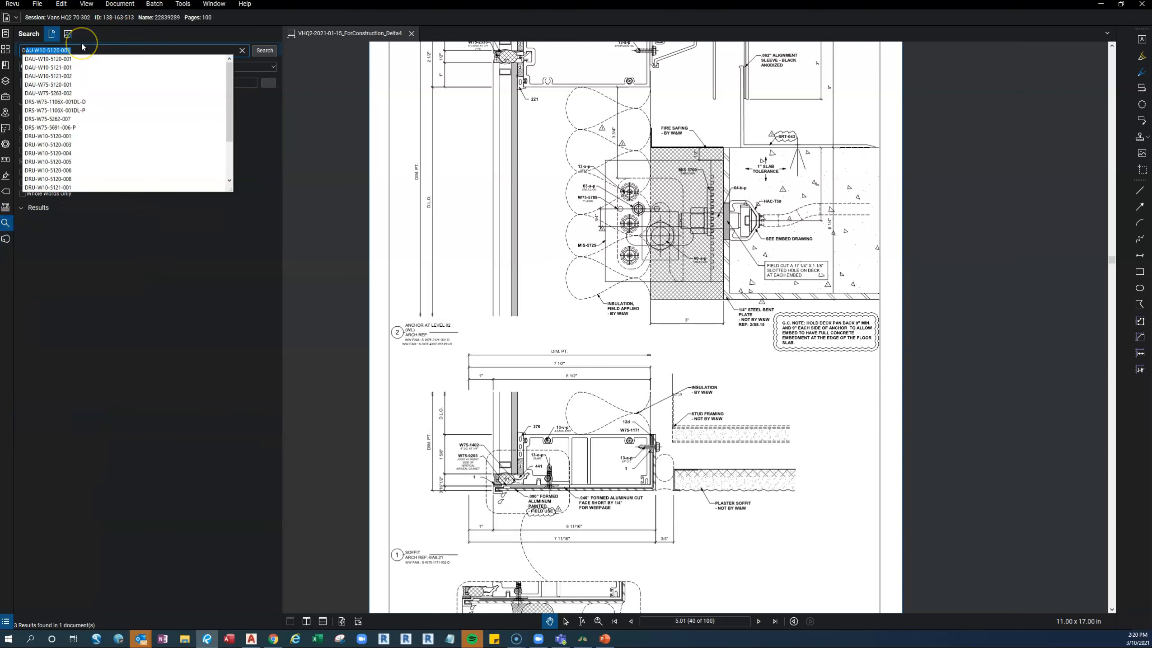
pyautogui.write('RS-')
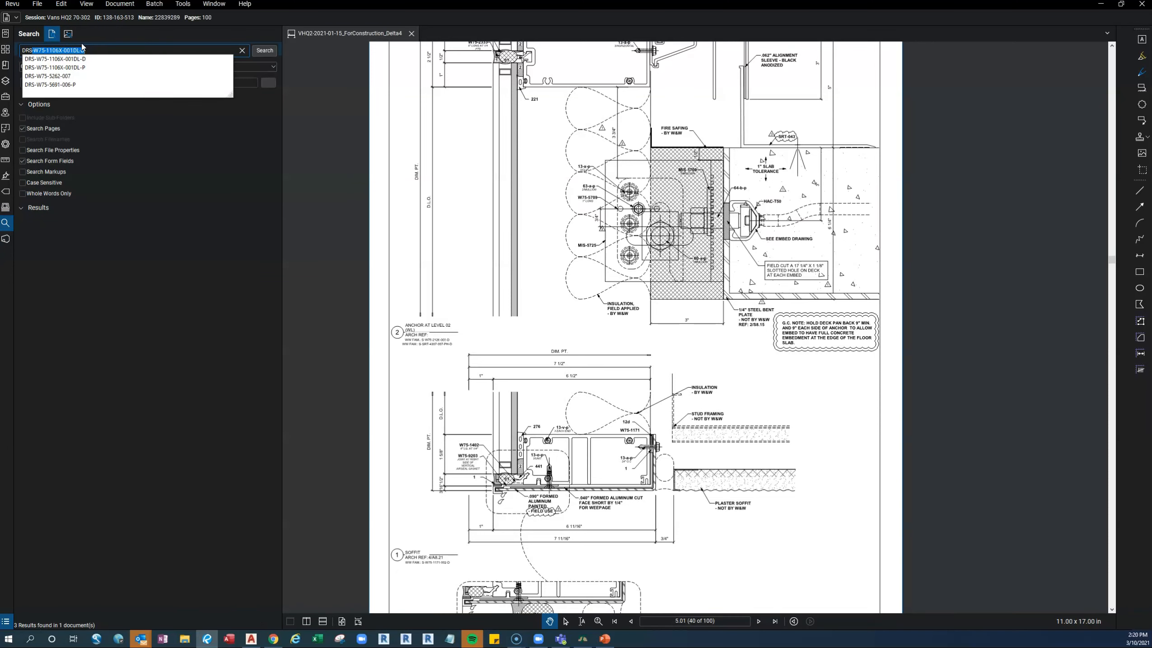
pyautogui.write('wW')
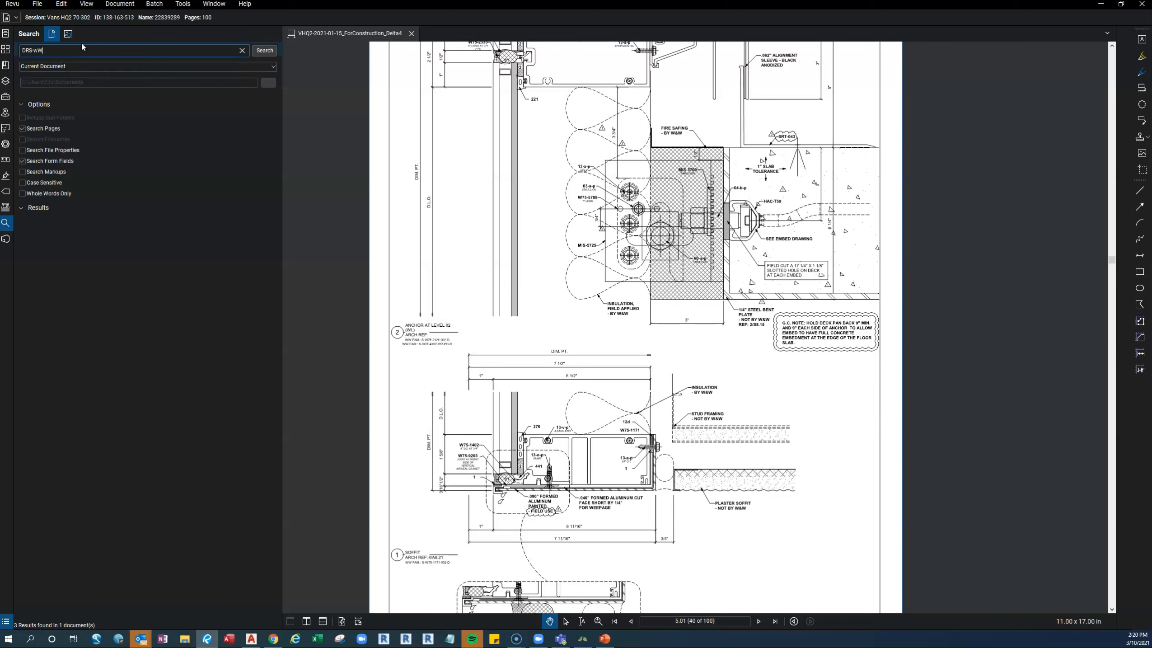
pyautogui.press('BackSpace')
pyautogui.write('W')
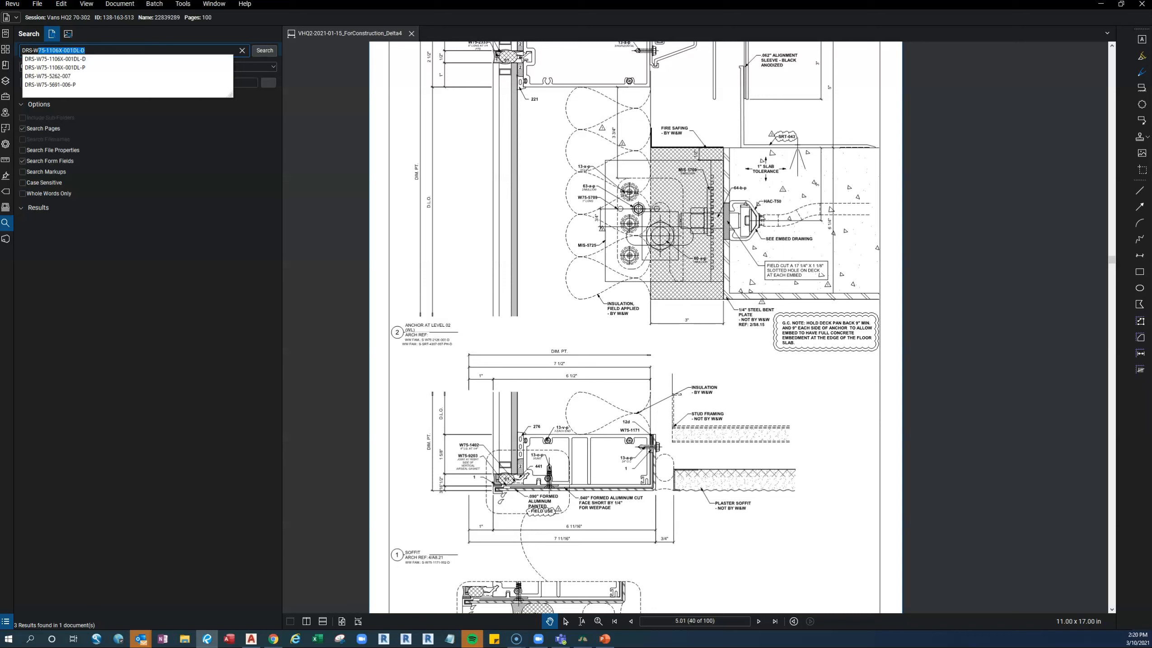
pyautogui.write('75-4113')
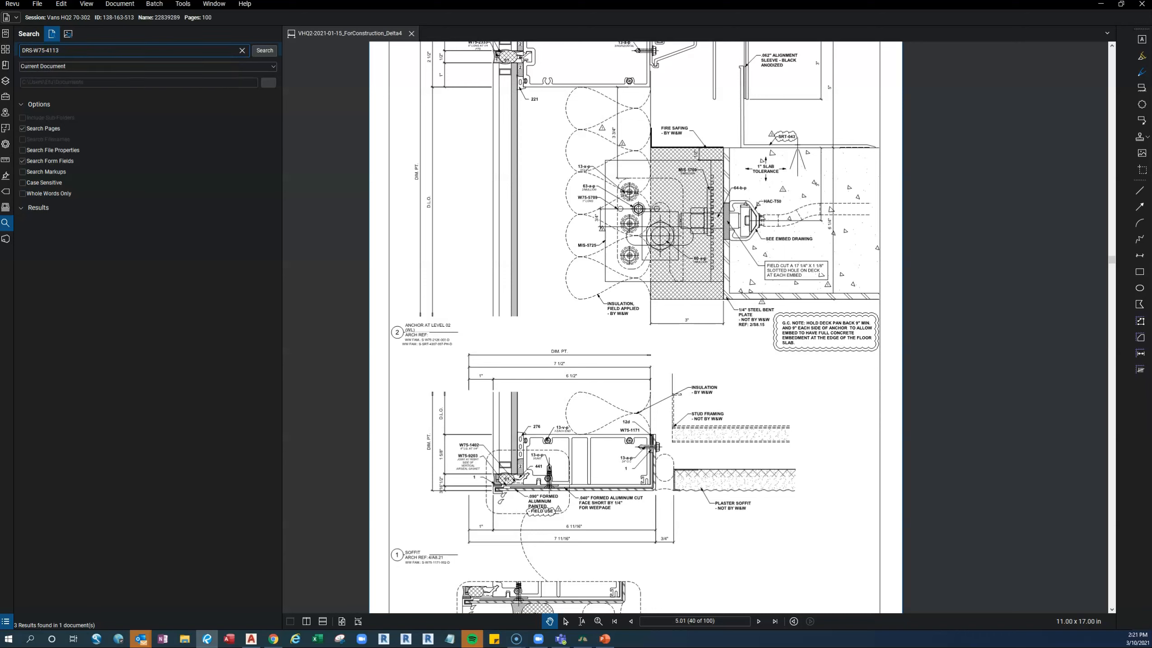
pyautogui.press('Return')
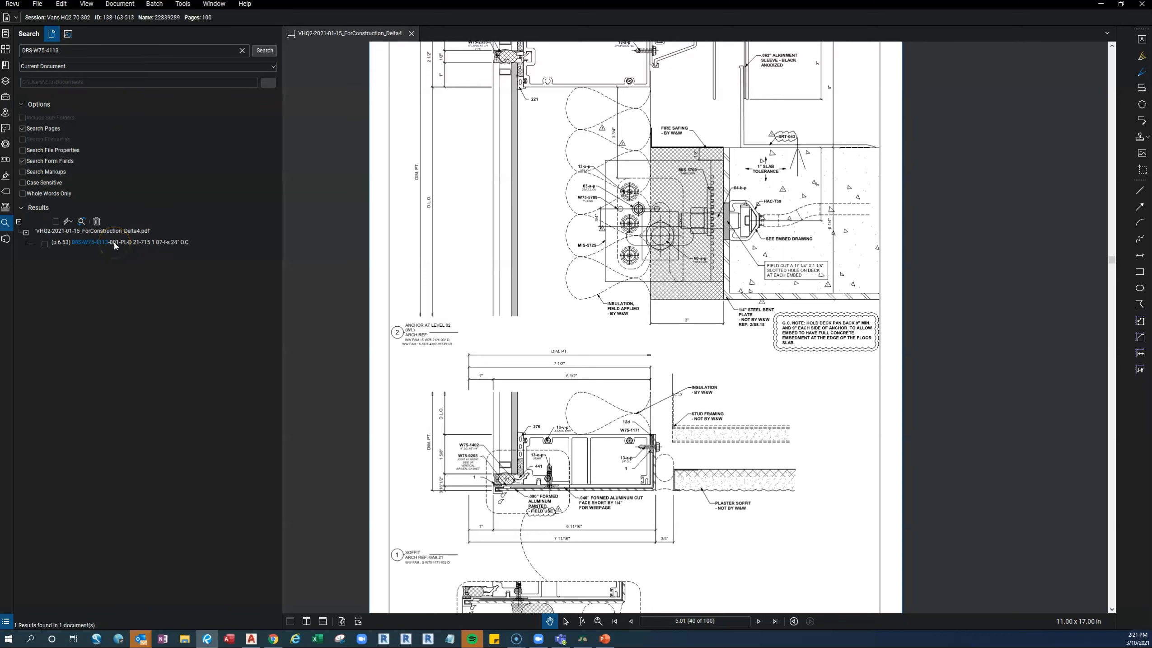
# Step: Open the DRS-W75-4113 search result and examine the left jamb detail's number, family name and sheet number
pyautogui.click(114, 243)
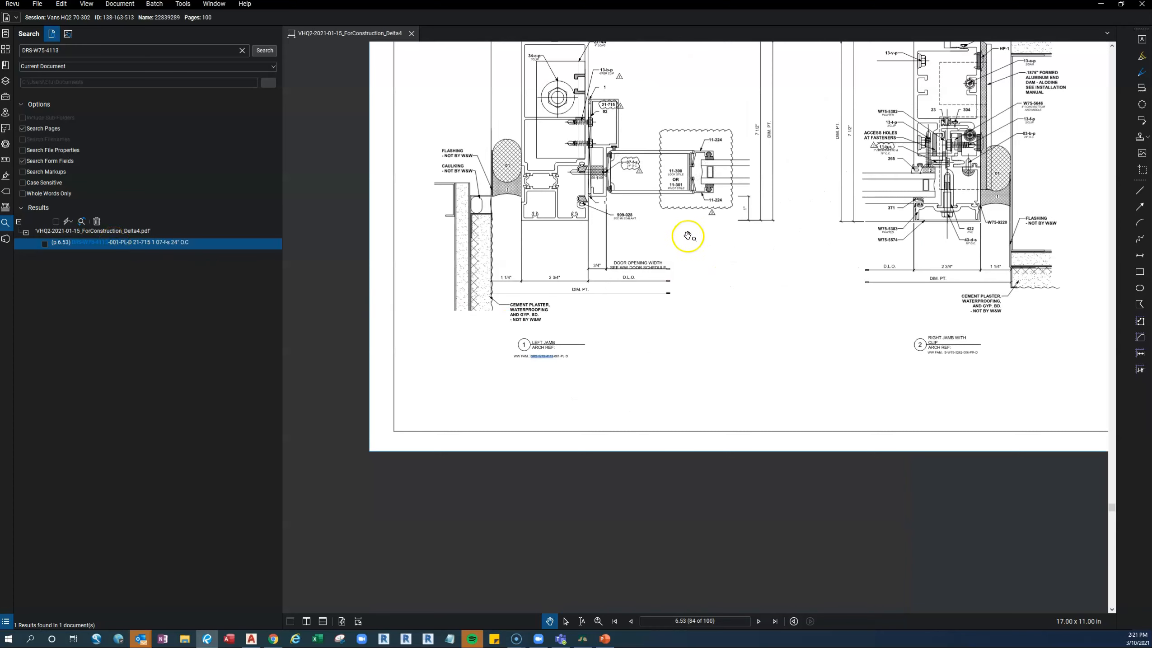
pyautogui.scroll(-2, 629, 350)
pyautogui.moveTo(629, 350); pyautogui.dragTo(623, 360)
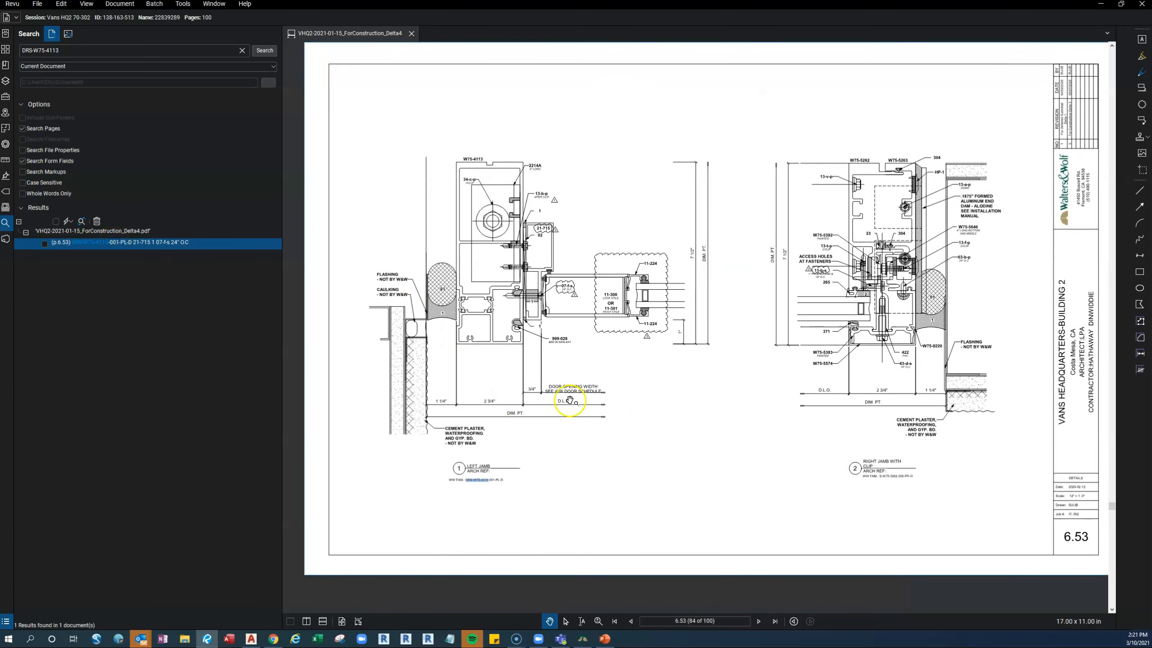
pyautogui.scroll(2, 480, 488)
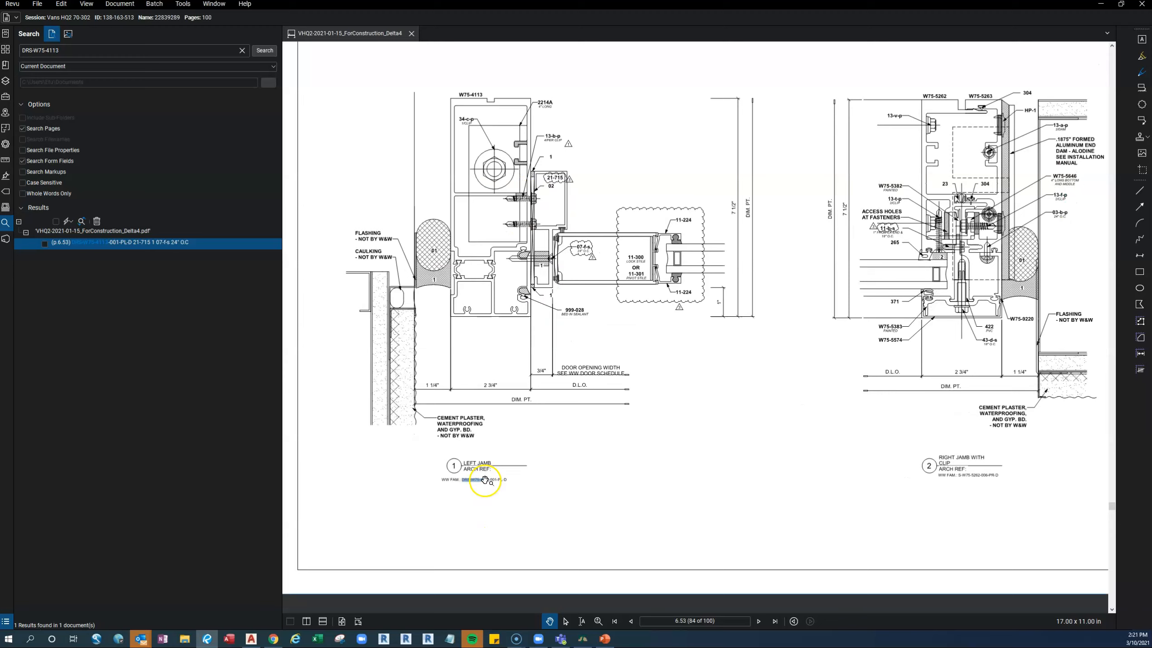
pyautogui.scroll(-3, 521, 467)
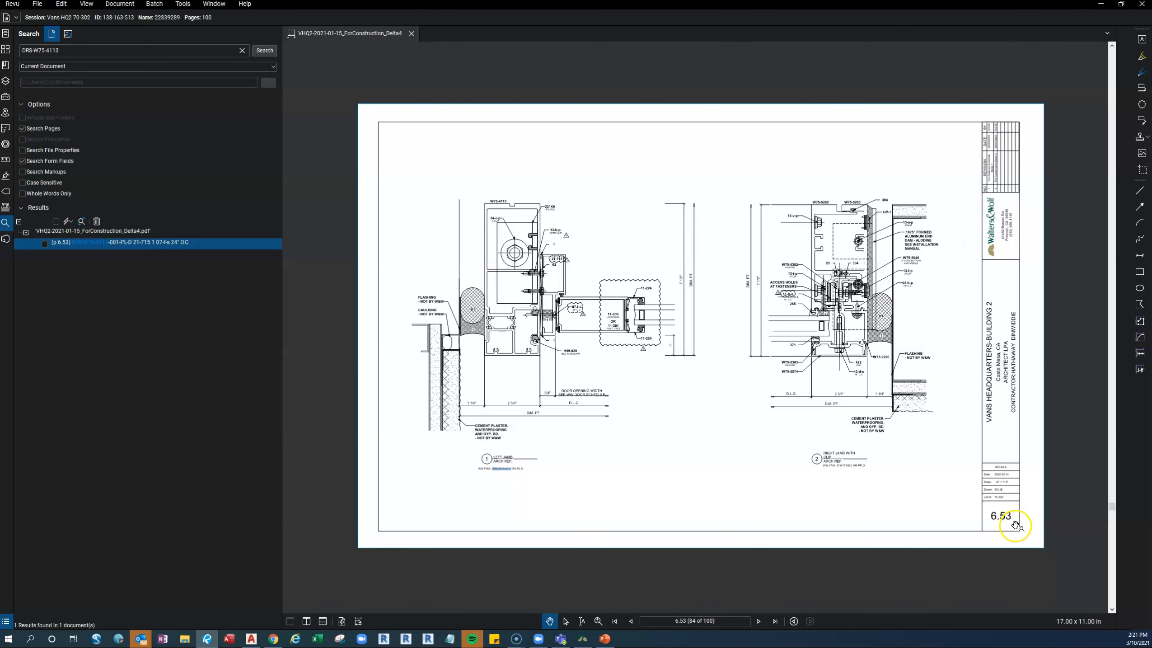
# Step: Back in AutoCAD, set the DetailNumber of the DRS-W75-4113-001-PL row to 1\6.53 and apply the change
pyautogui.click(1101, 6)
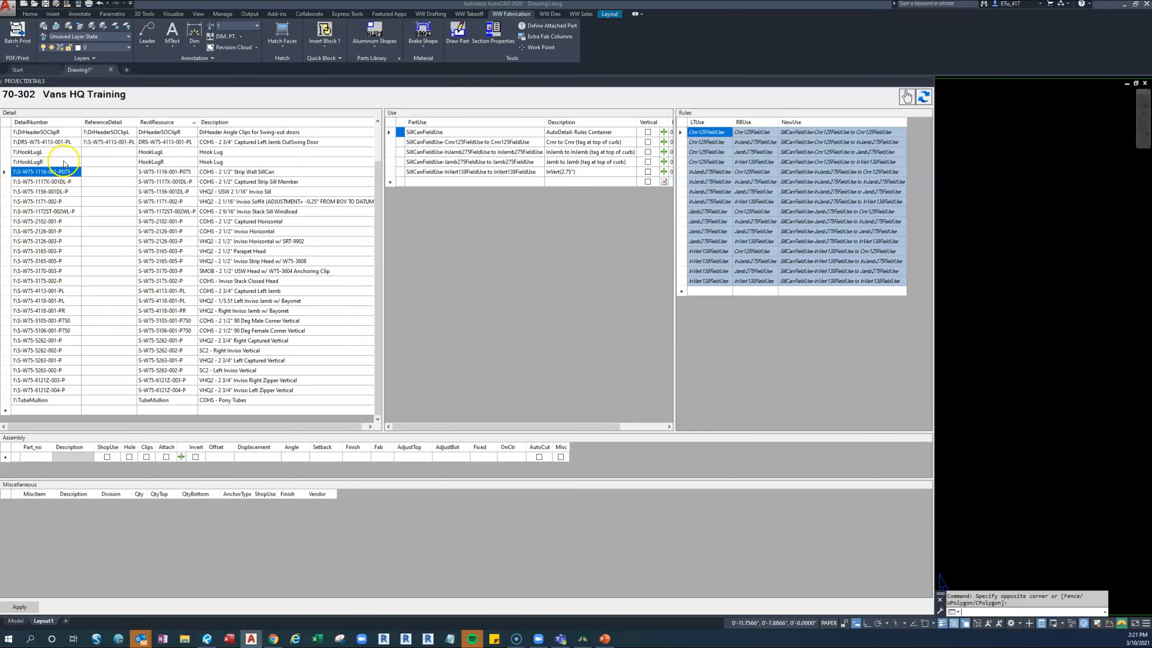
pyautogui.click(64, 144)
pyautogui.click(67, 144)
pyautogui.moveTo(67, 144); pyautogui.dragTo(20, 144)
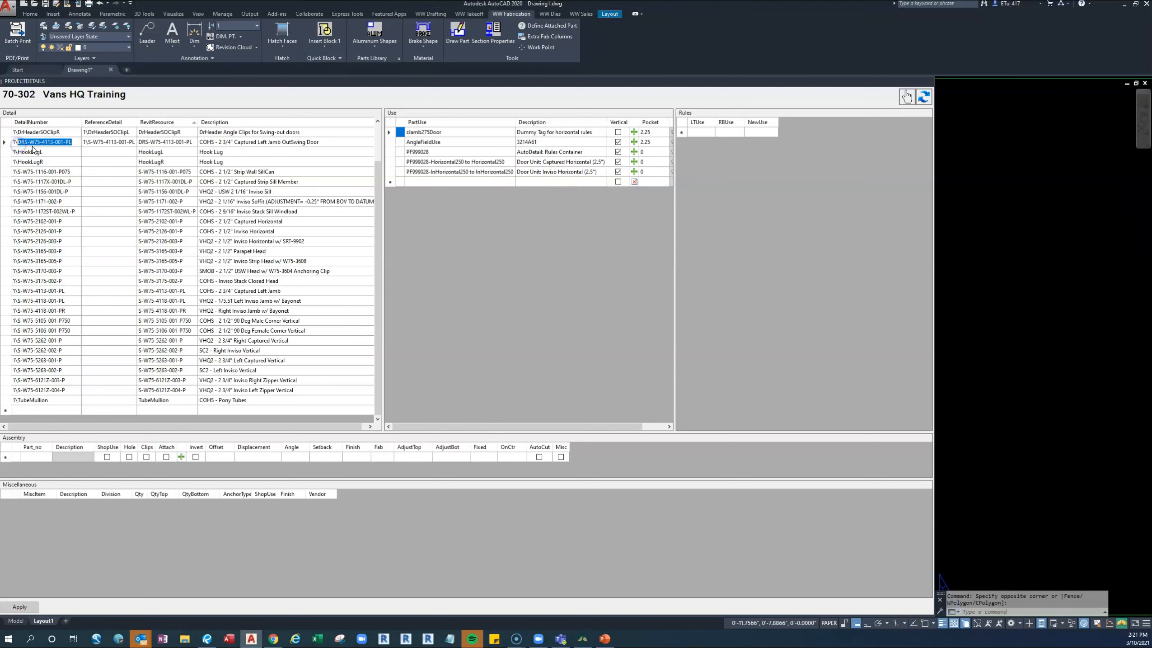
pyautogui.write('6.53')
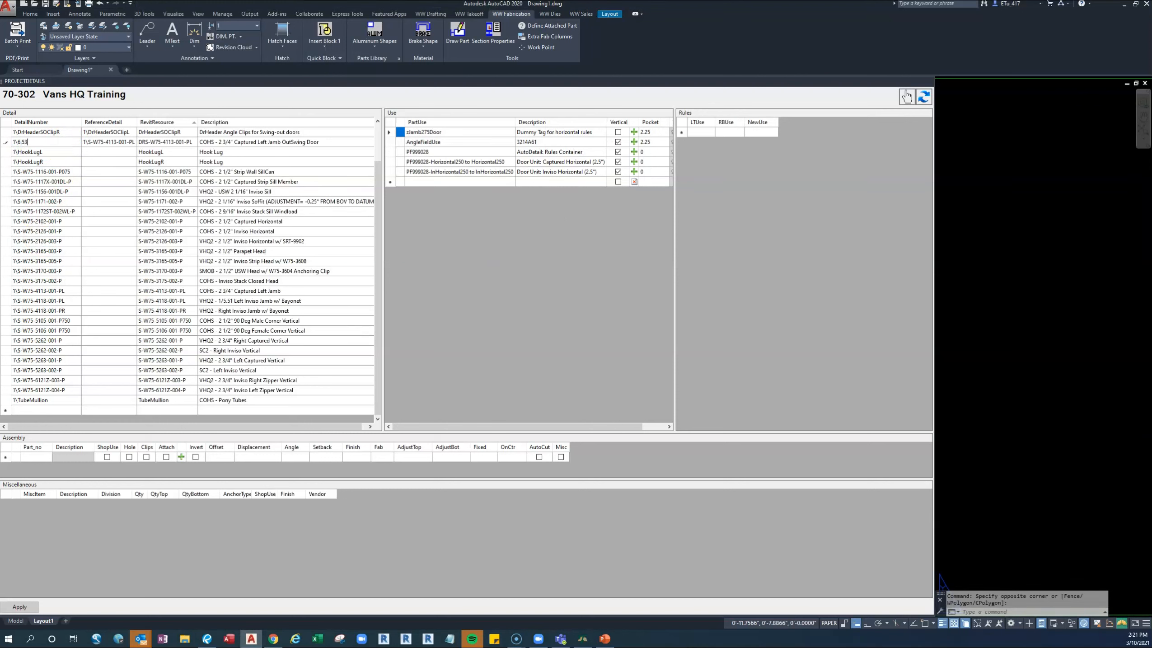
pyautogui.click(45, 151)
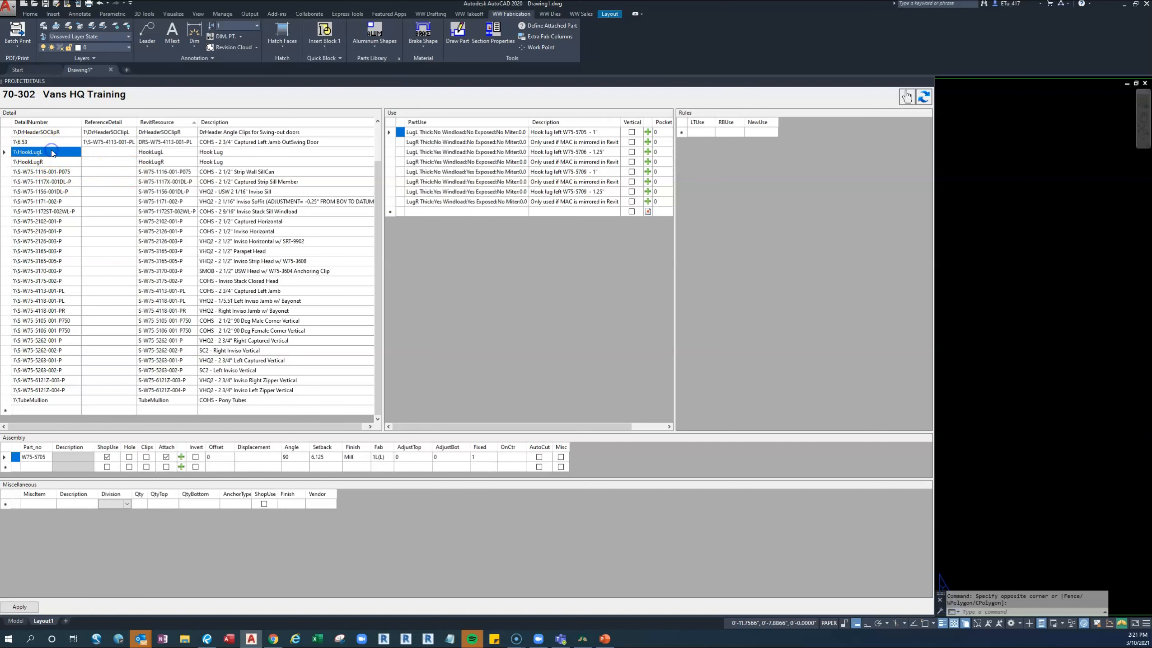
pyautogui.click(19, 607)
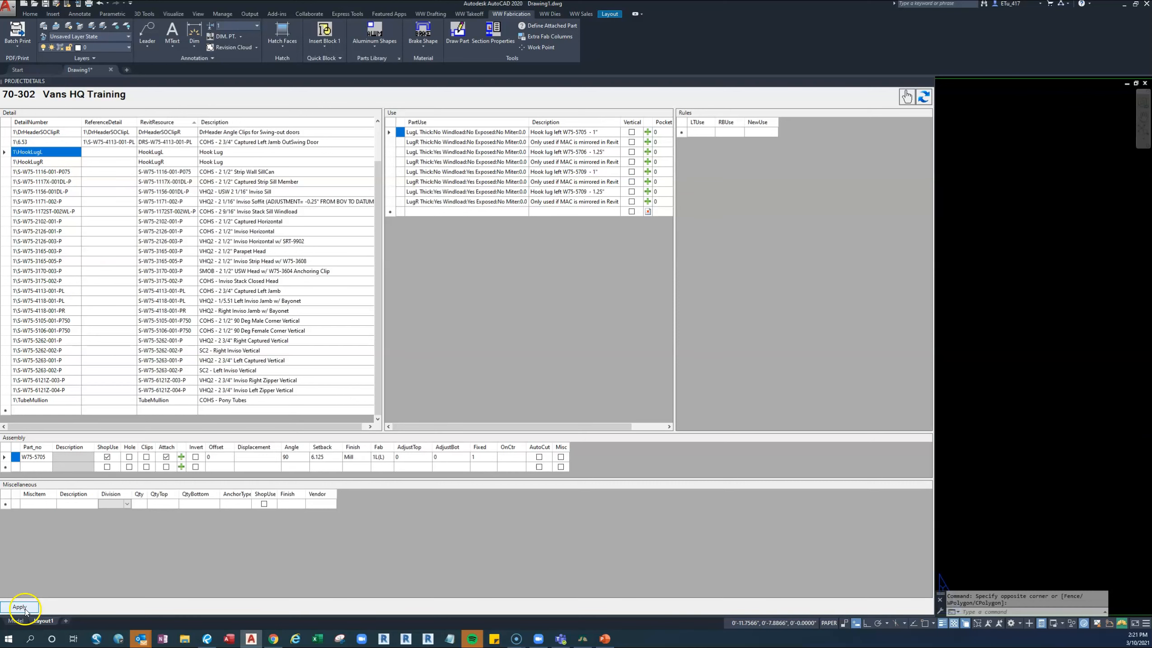
pyautogui.click(20, 606)
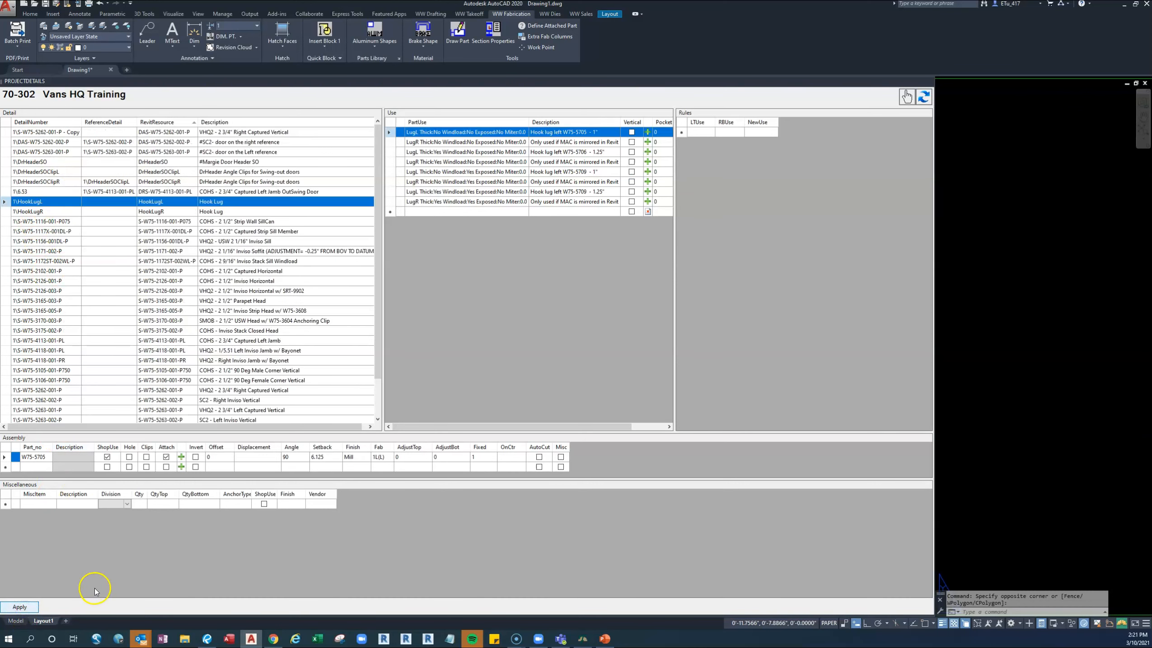
# Step: Sort the details by RevitResource in ascending order and select the 1\S-W75-1116-001-P075 row
pyautogui.click(168, 122)
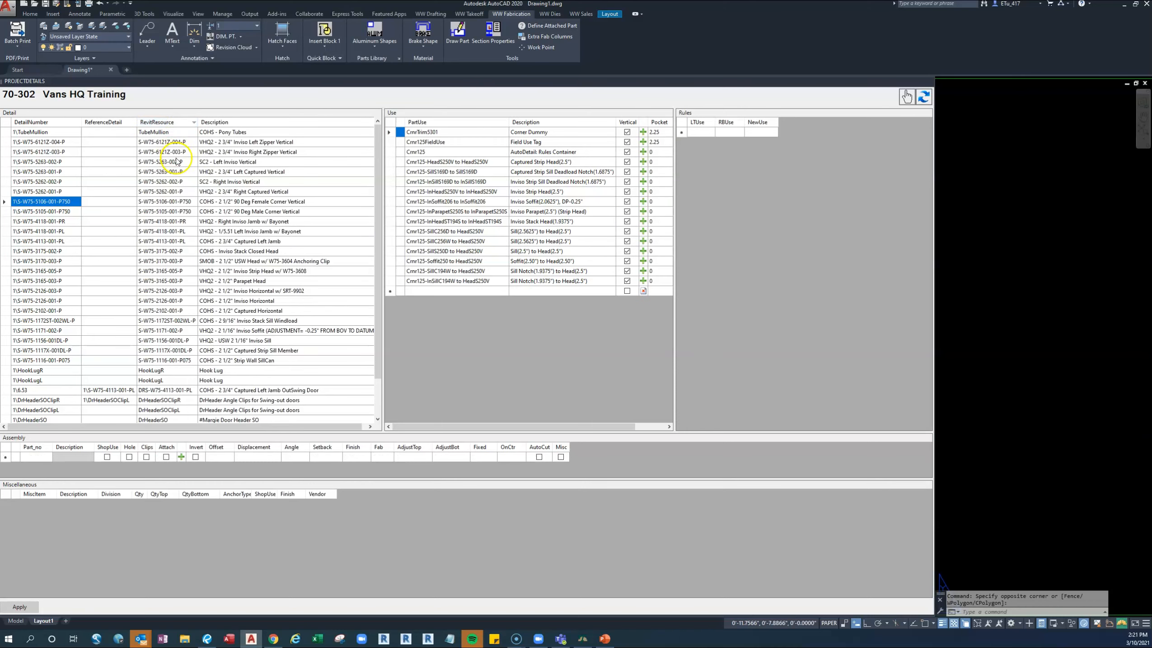
pyautogui.click(171, 123)
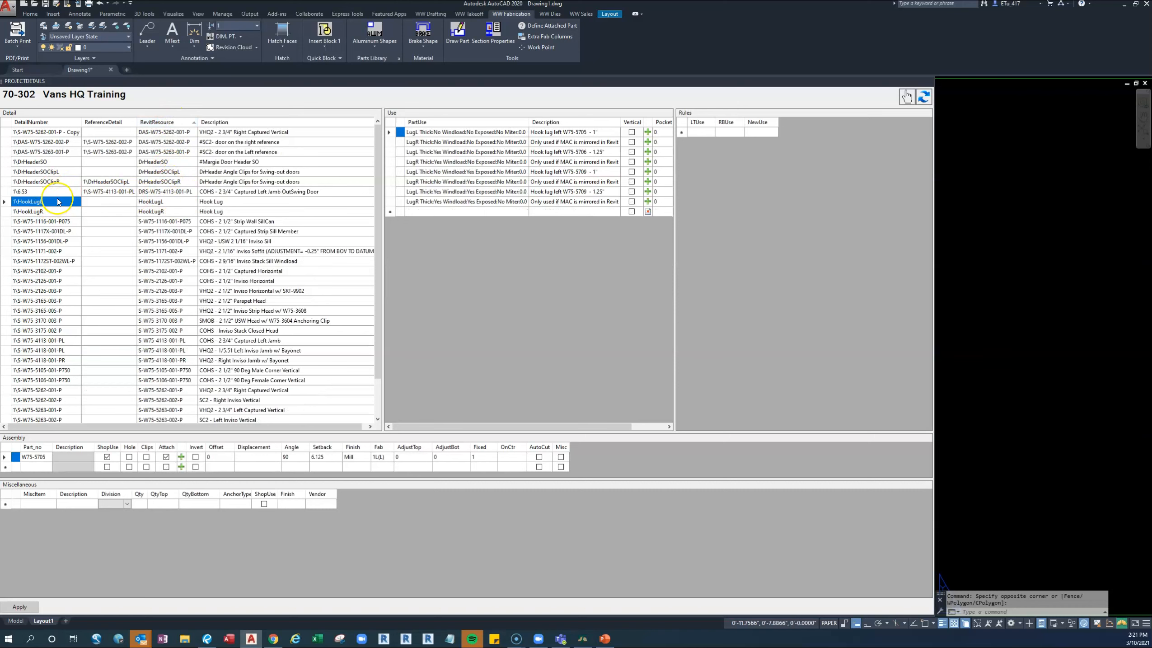
pyautogui.click(41, 221)
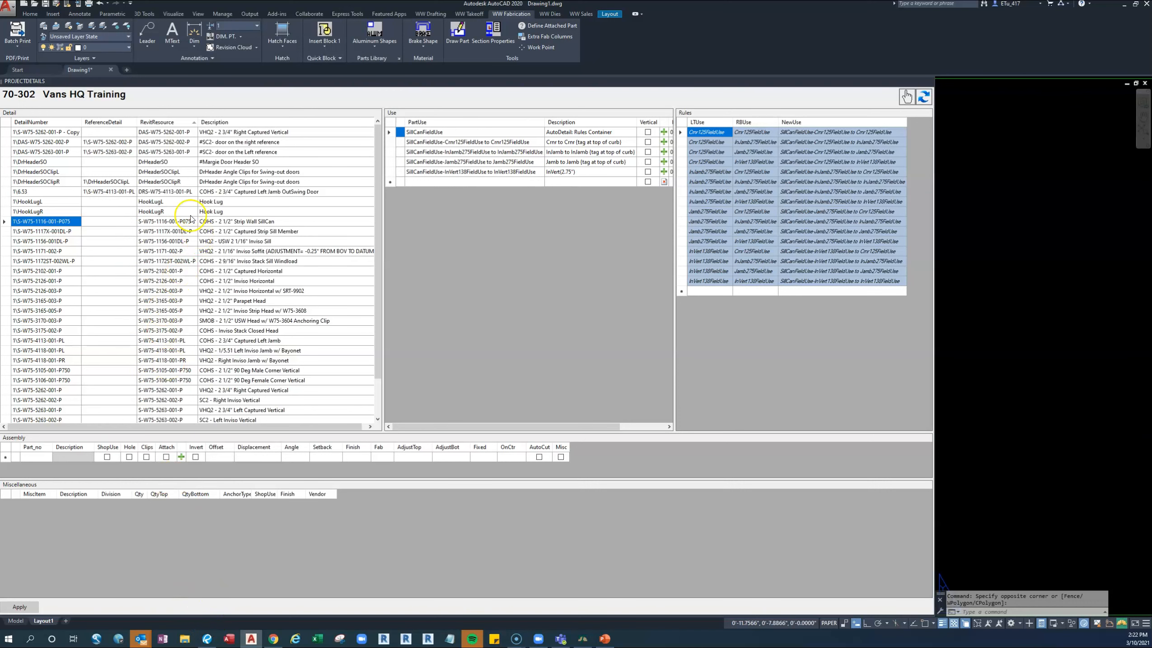
# Step: Switch to Revu and search the current document for S-W75-1116-001
pyautogui.click(207, 638)
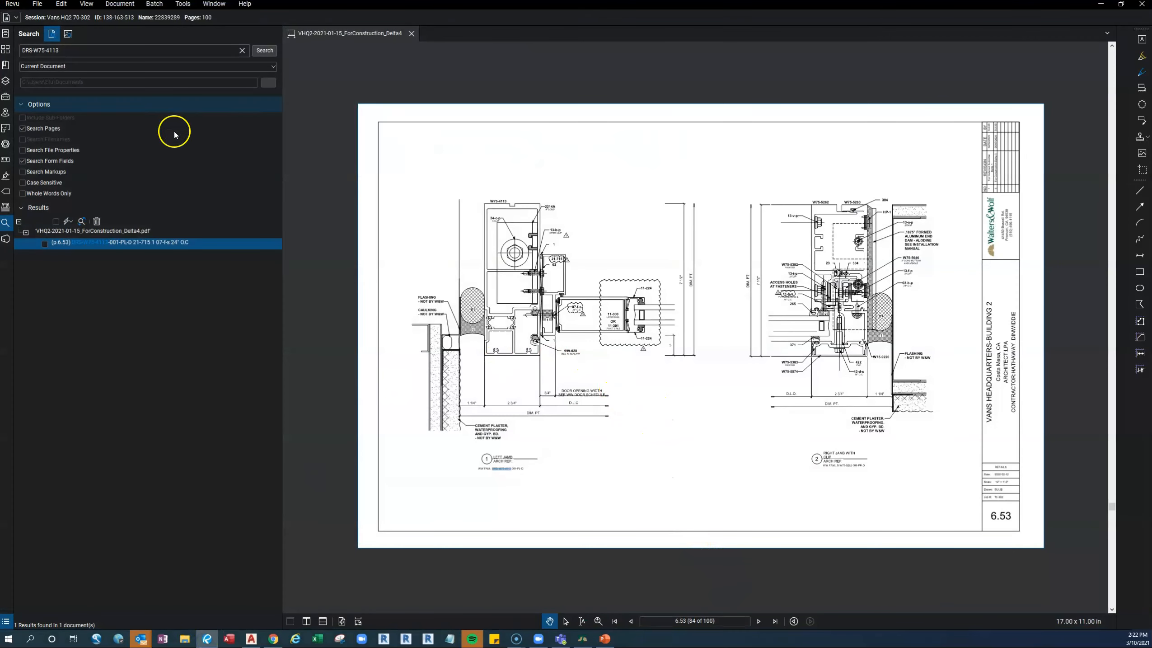
pyautogui.tripleClick(73, 53)
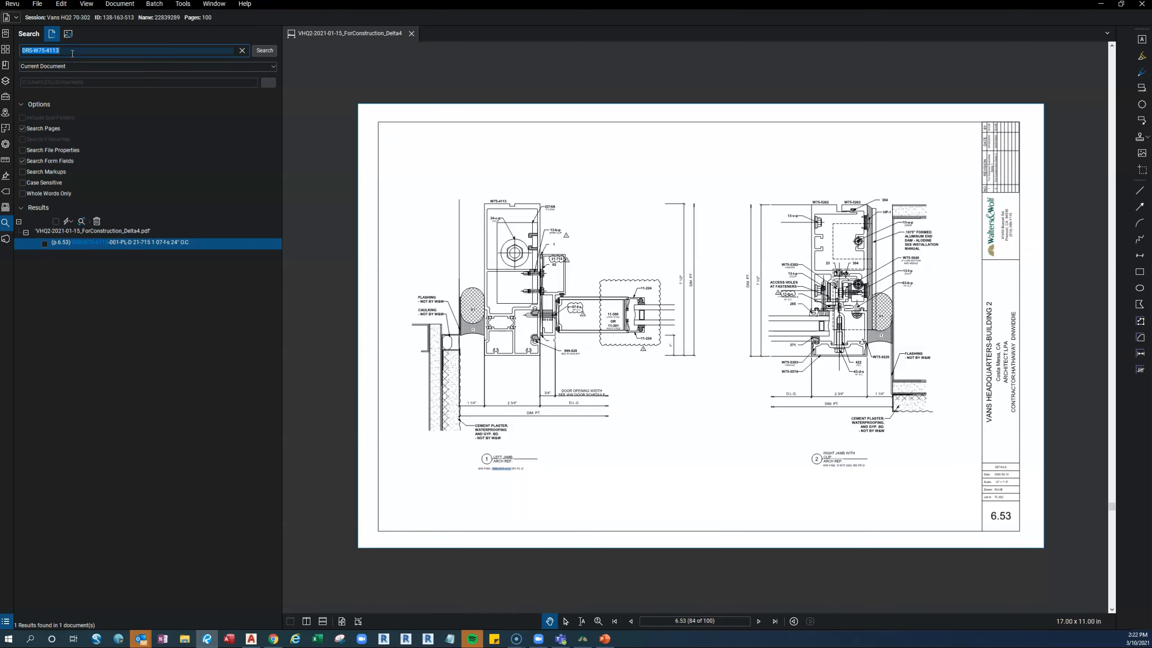
pyautogui.write('w1')
pyautogui.press('BackSpace')
pyautogui.write('S-')
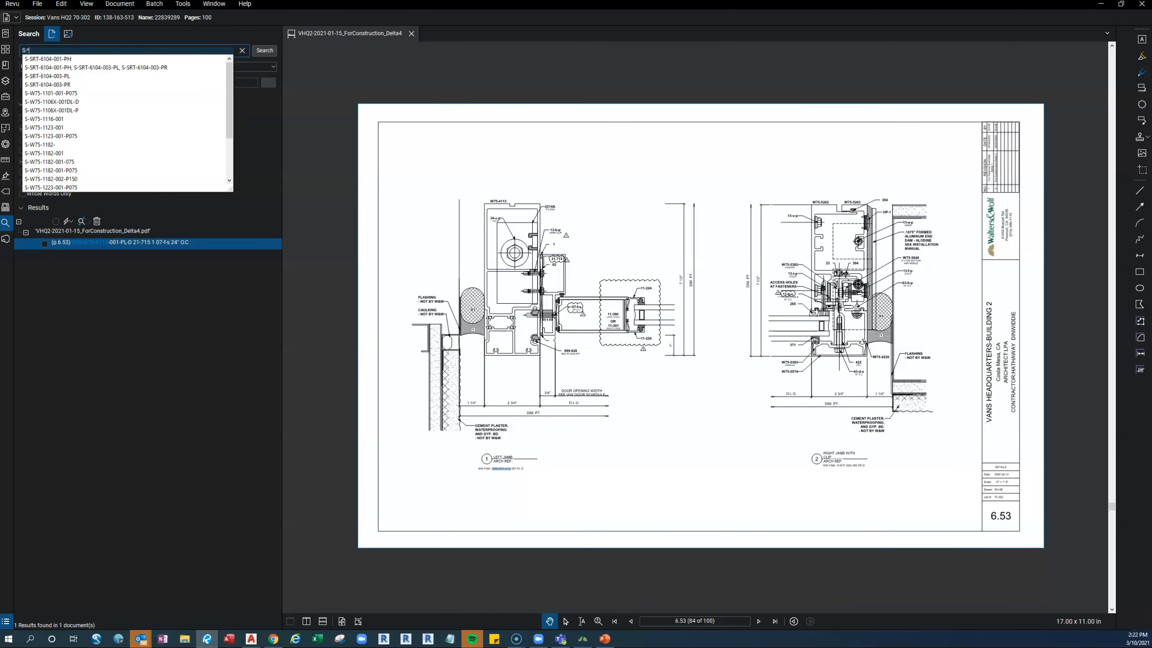
pyautogui.write('w7')
pyautogui.press('BackSpace')
pyautogui.press('BackSpace')
pyautogui.press('BackSpace')
pyautogui.write('W')
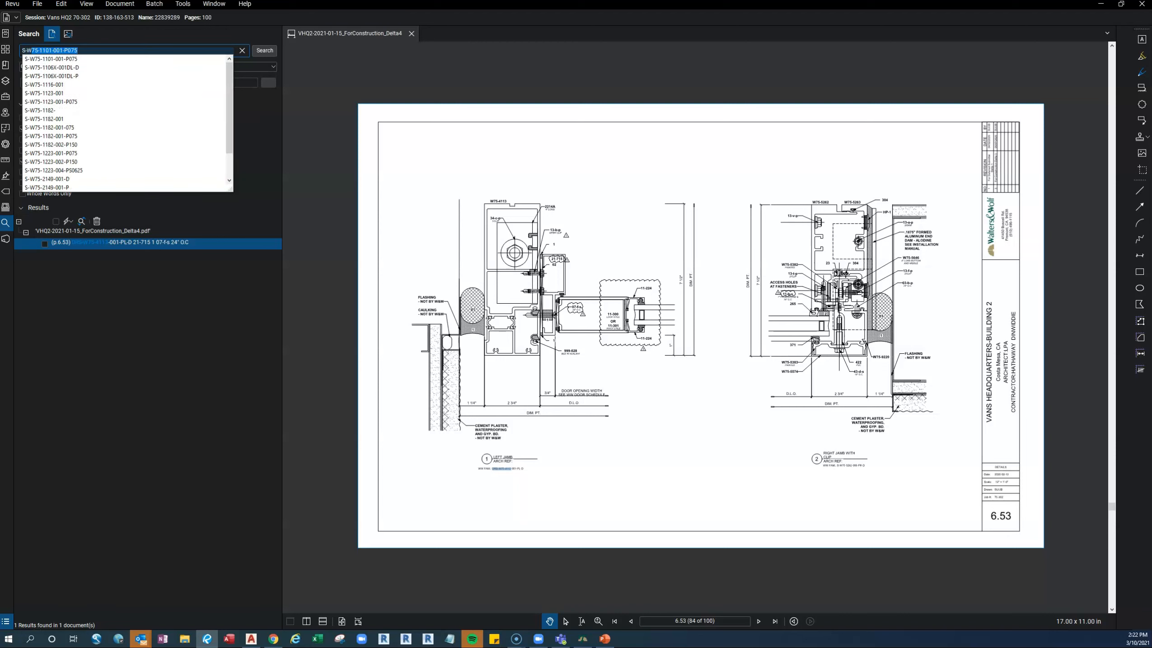
pyautogui.write('75-1116-')
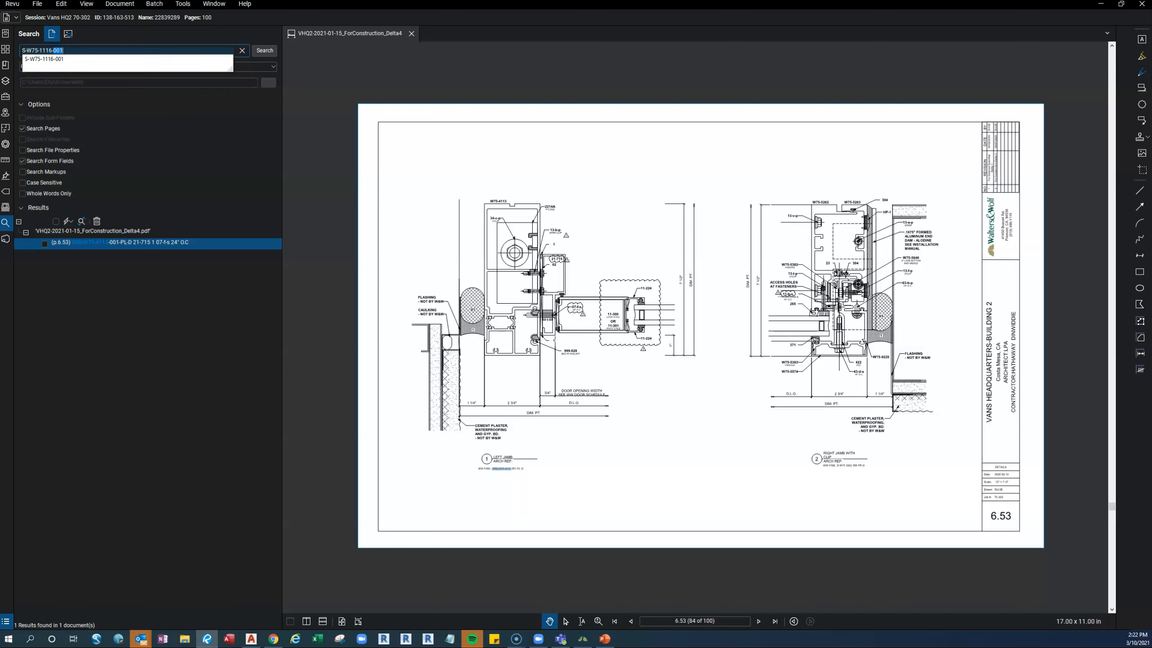
pyautogui.click(73, 53)
pyautogui.press('Return')
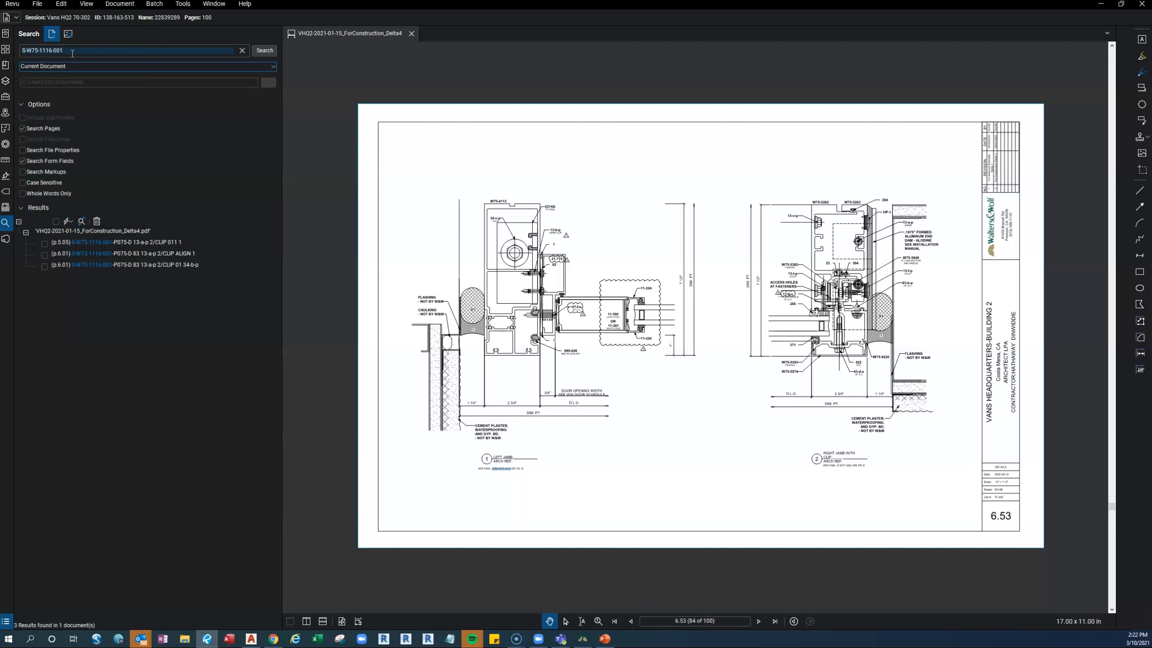
# Step: Open the S-W75-1116-001 results on sheets 5.05 and 6.01 to compare the sill details, and return to the sheet 5.05 result
pyautogui.click(126, 247)
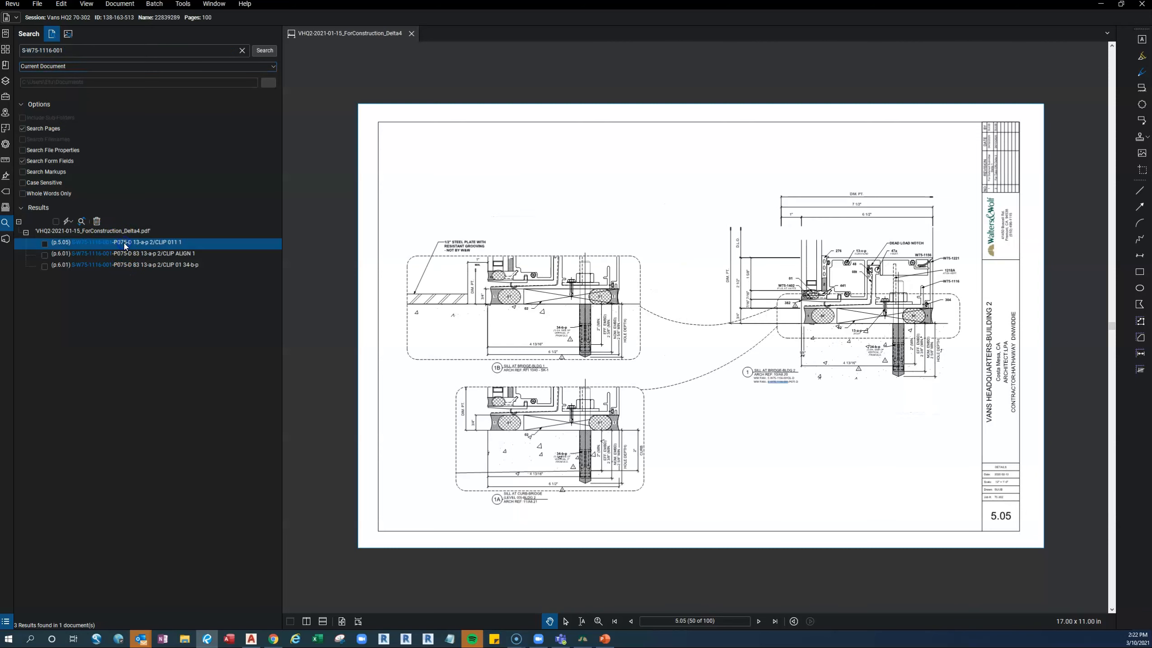
pyautogui.click(122, 257)
pyautogui.click(123, 259)
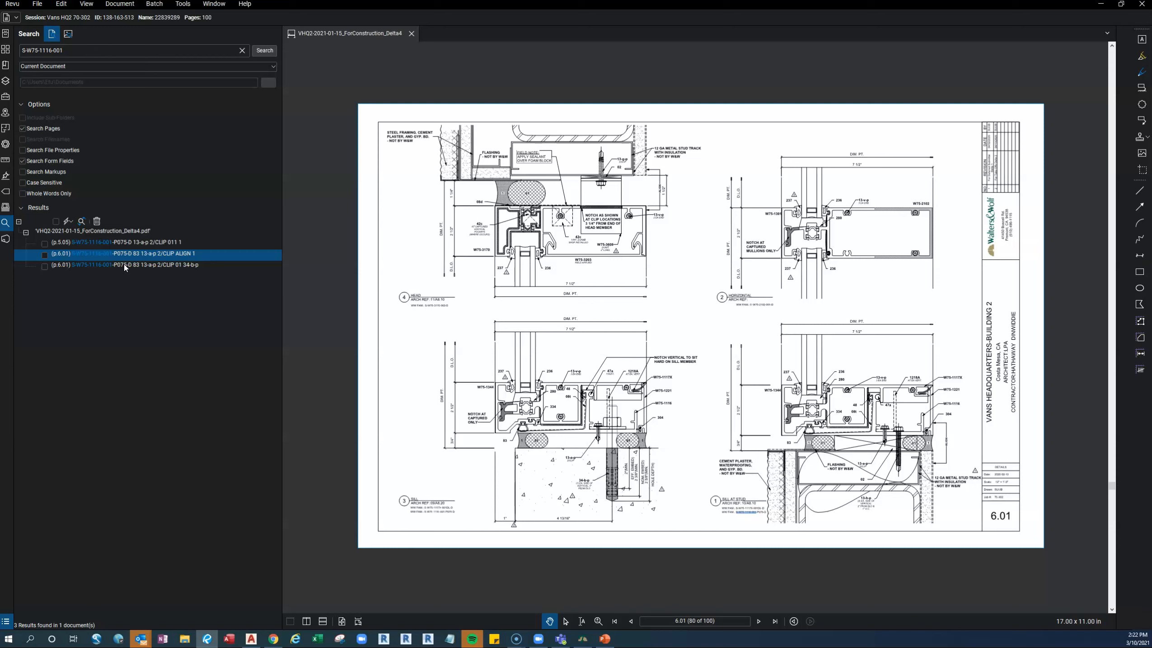
pyautogui.click(125, 266)
pyautogui.click(124, 265)
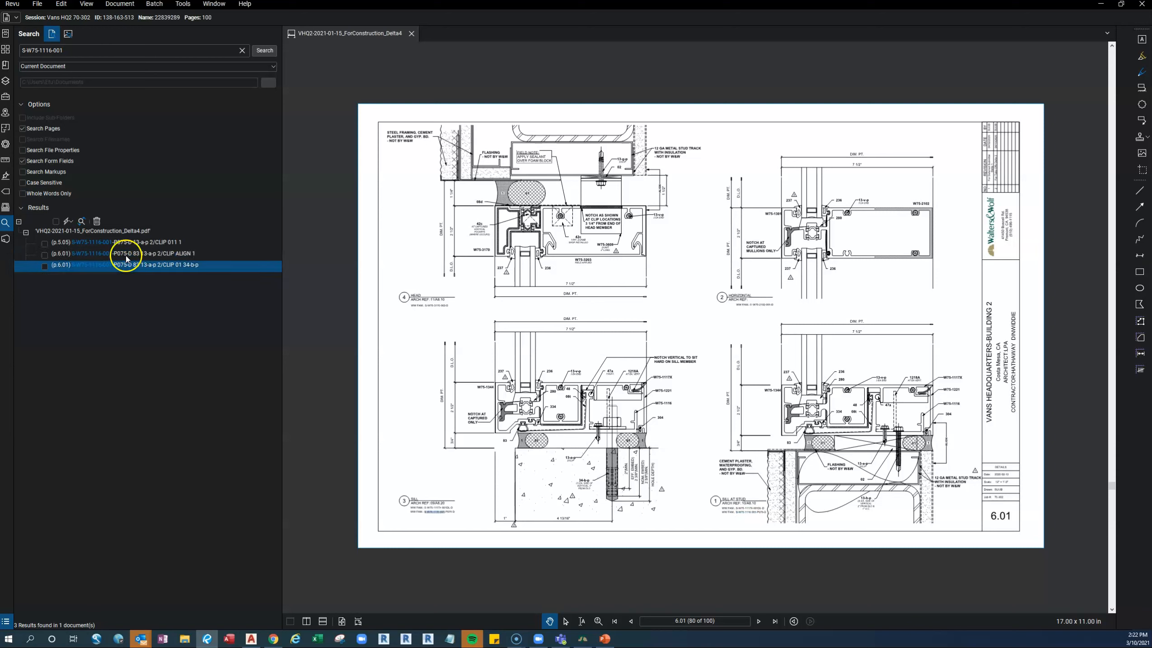
pyautogui.click(129, 243)
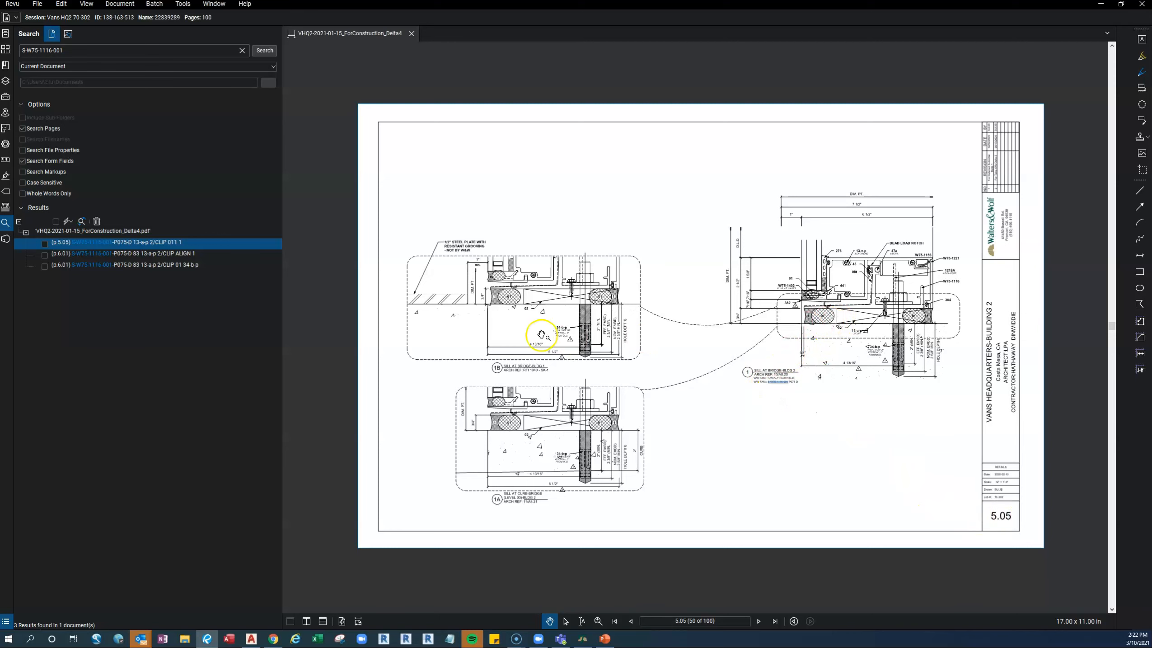
# Step: Switch to AutoCAD and set the DetailNumber of the S-W75-1116-001-P075 row to 1\5.05
pyautogui.click(250, 639)
pyautogui.click(72, 224)
pyautogui.moveTo(71, 221); pyautogui.dragTo(46, 221)
pyautogui.write('5.')
pyautogui.click(66, 232)
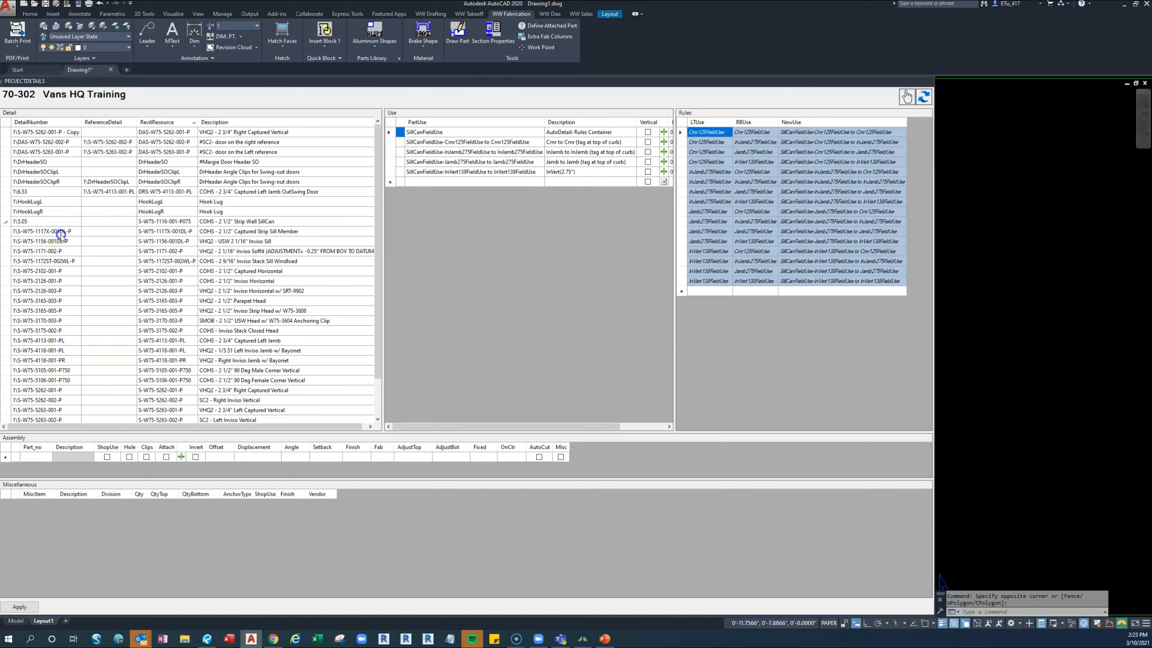
pyautogui.click(53, 221)
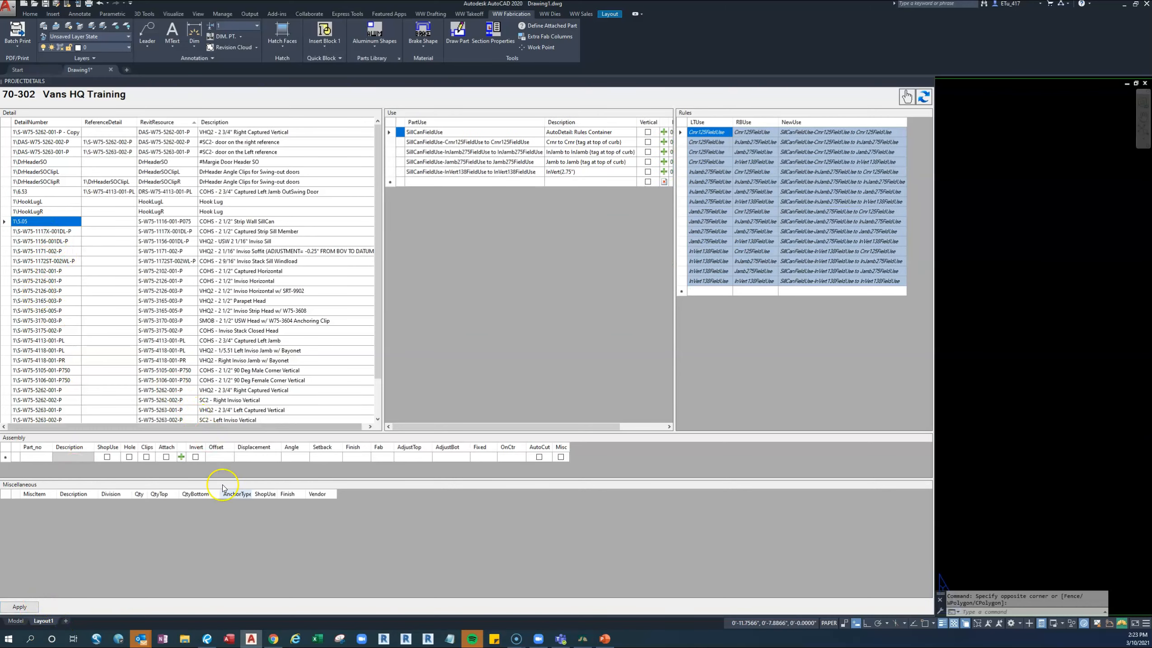
# Step: In Revu, examine the family names listed under the sill at bridge detail 1 on sheet 5.05
pyautogui.click(207, 638)
pyautogui.scroll(3, 906, 354)
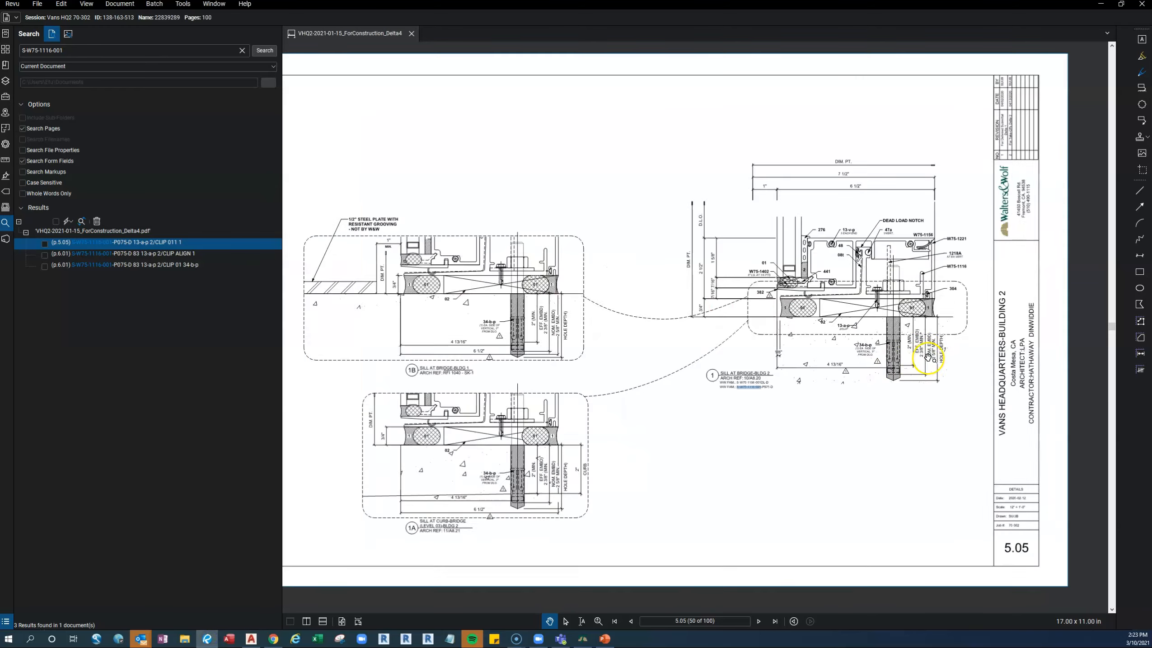
pyautogui.moveTo(670, 354); pyautogui.dragTo(662, 393)
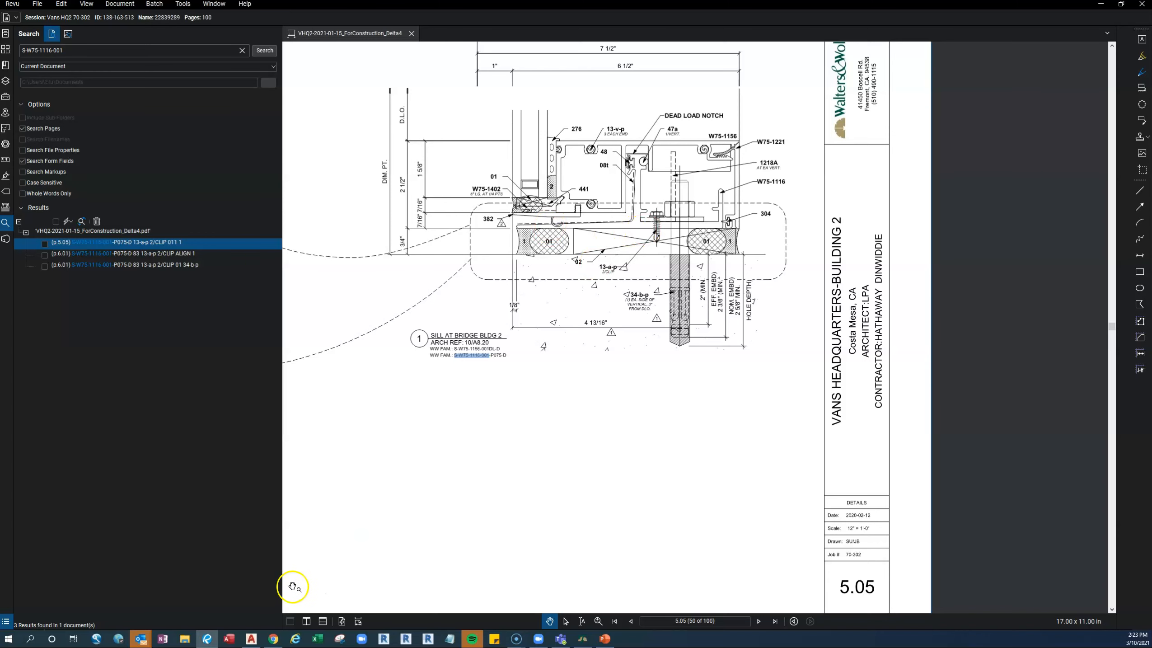
# Step: Back in AutoCAD, change the DetailNumber of the S-W75-1116-001-P075 row to 1\5.05;F
pyautogui.click(251, 639)
pyautogui.click(56, 222)
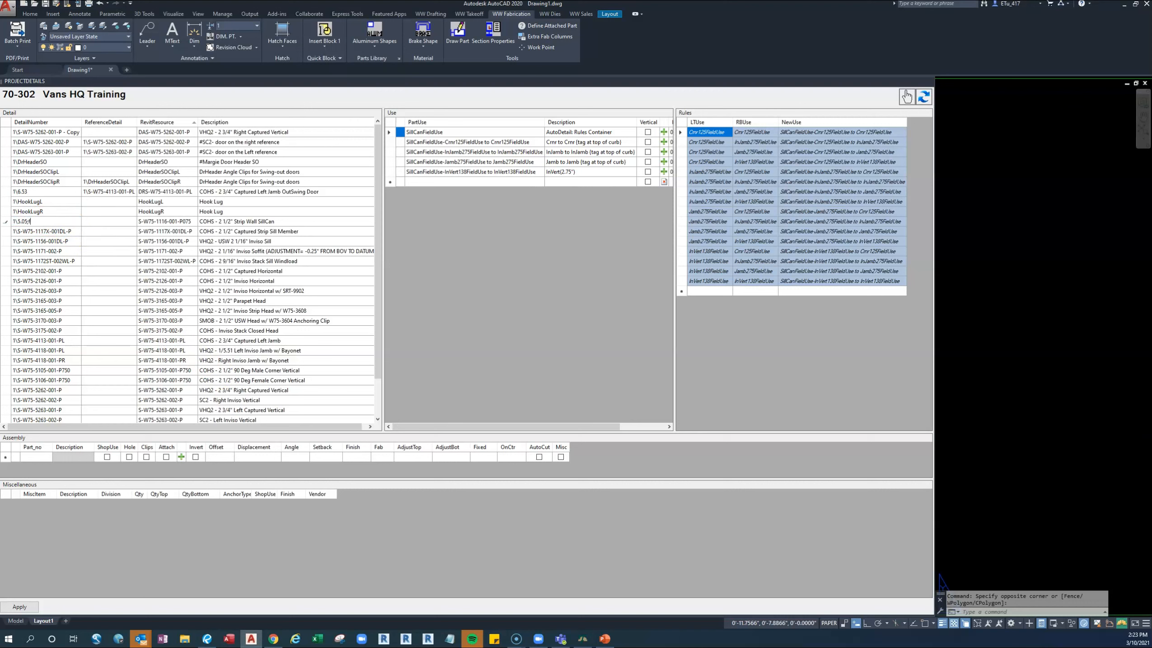
pyautogui.click(77, 232)
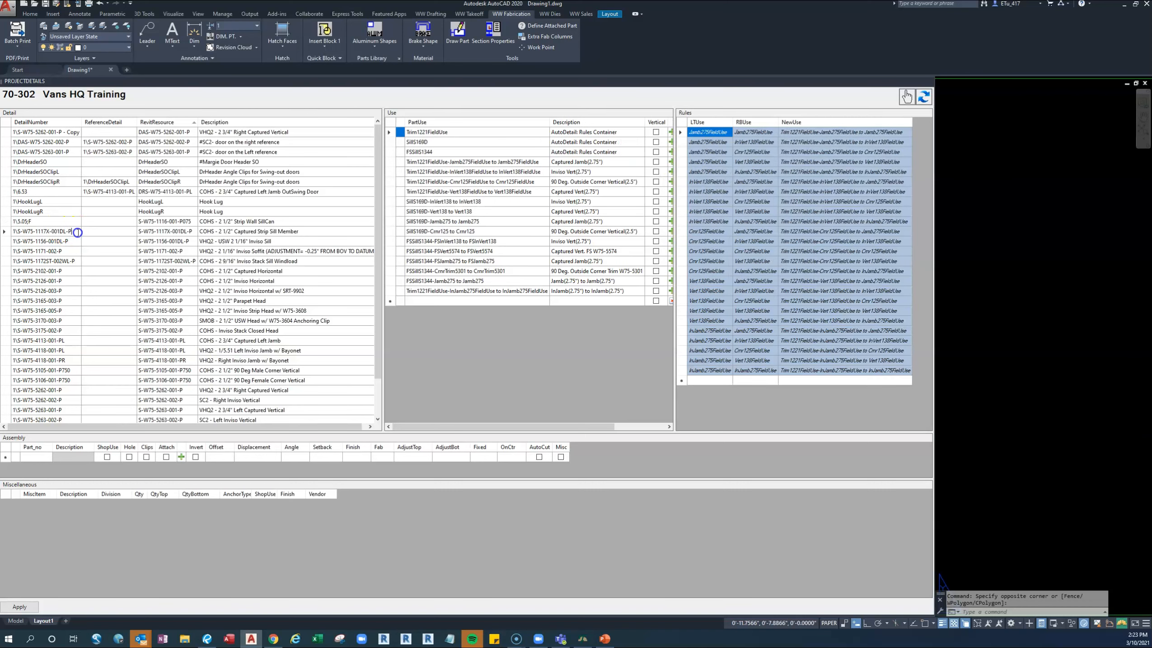
# Step: Set the DetailNumber of the S-W75-1156-001DL-P row to 1\5.05 and apply the changes
pyautogui.click(76, 243)
pyautogui.click(16, 241)
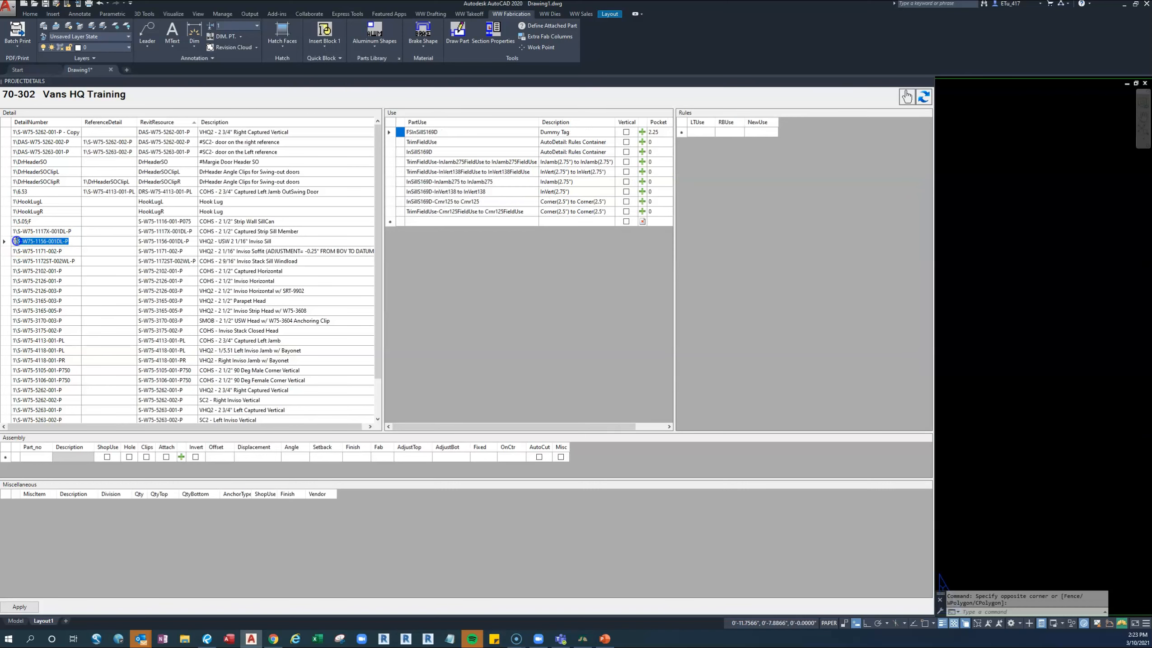
pyautogui.write('1\\5.05')
pyautogui.click(47, 225)
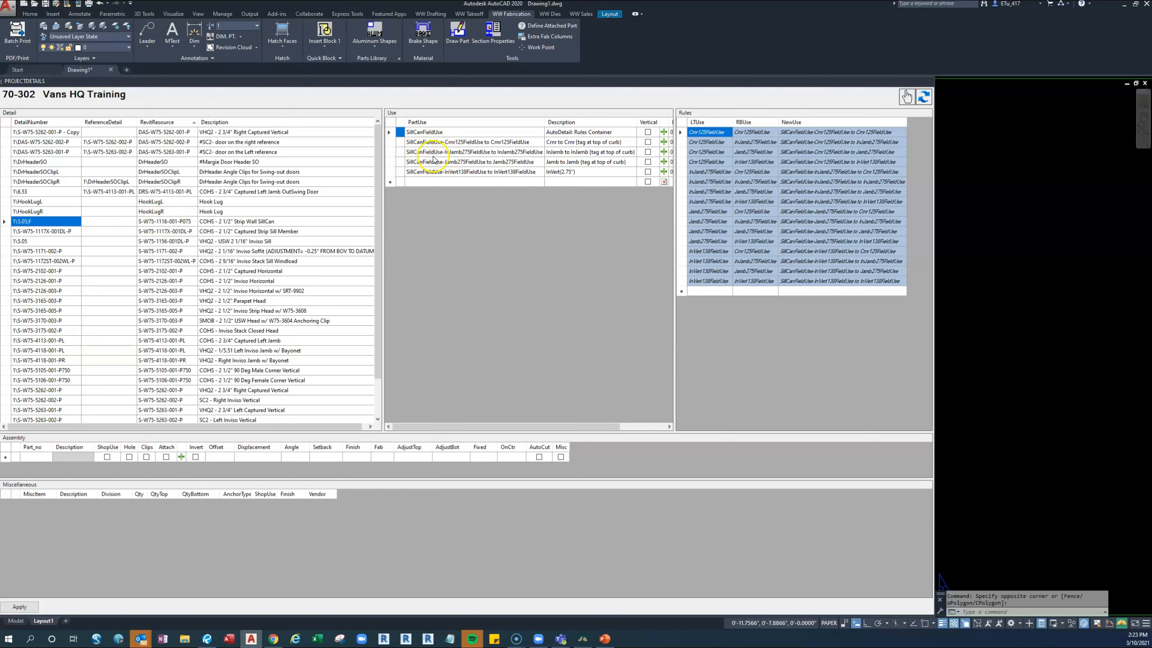
pyautogui.click(47, 242)
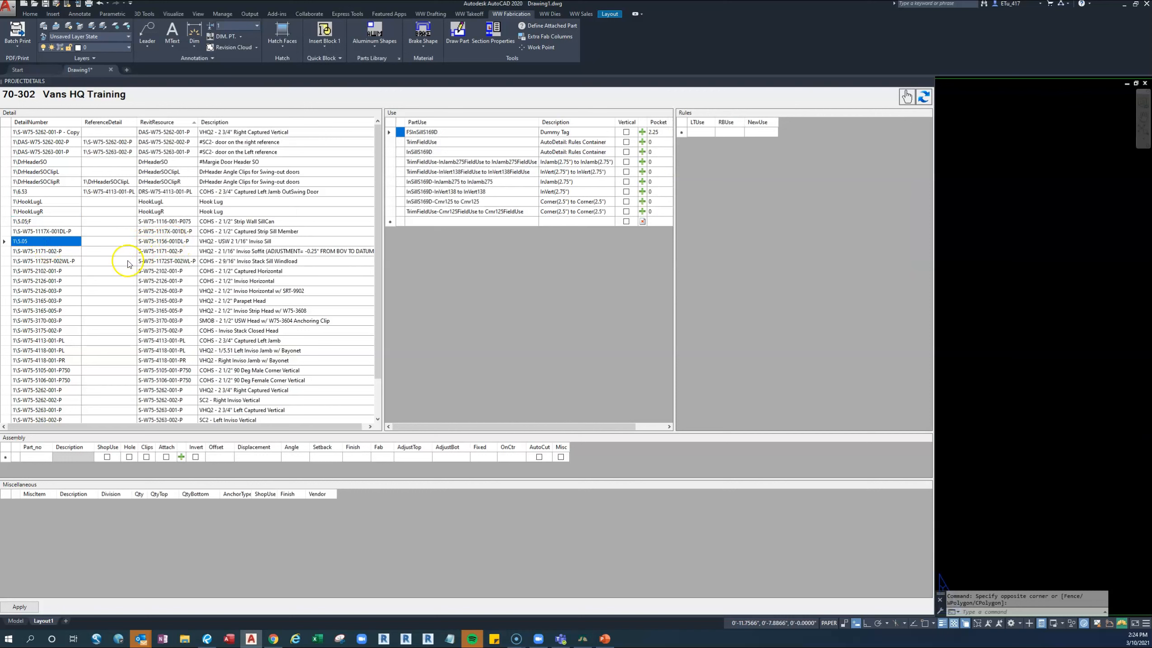
pyautogui.click(27, 607)
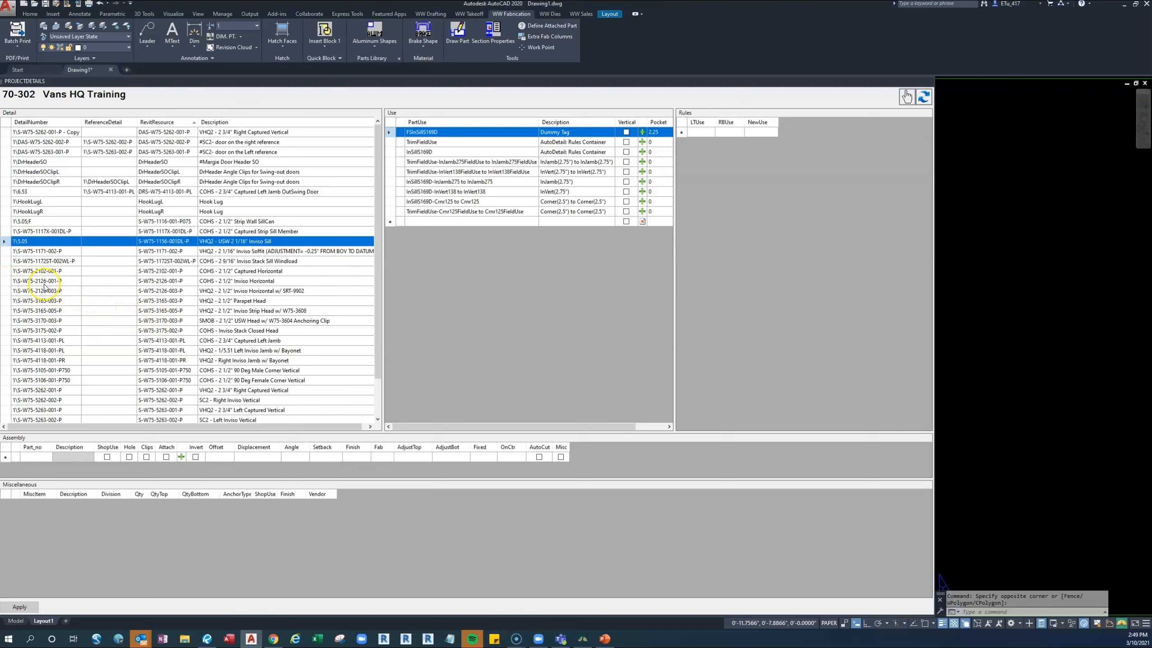
# Step: Select the S-W75-2126-001-P row, search Revu for S-W75-2126-001, and open the result to read the horizontal detail's number and sheet
pyautogui.click(15, 282)
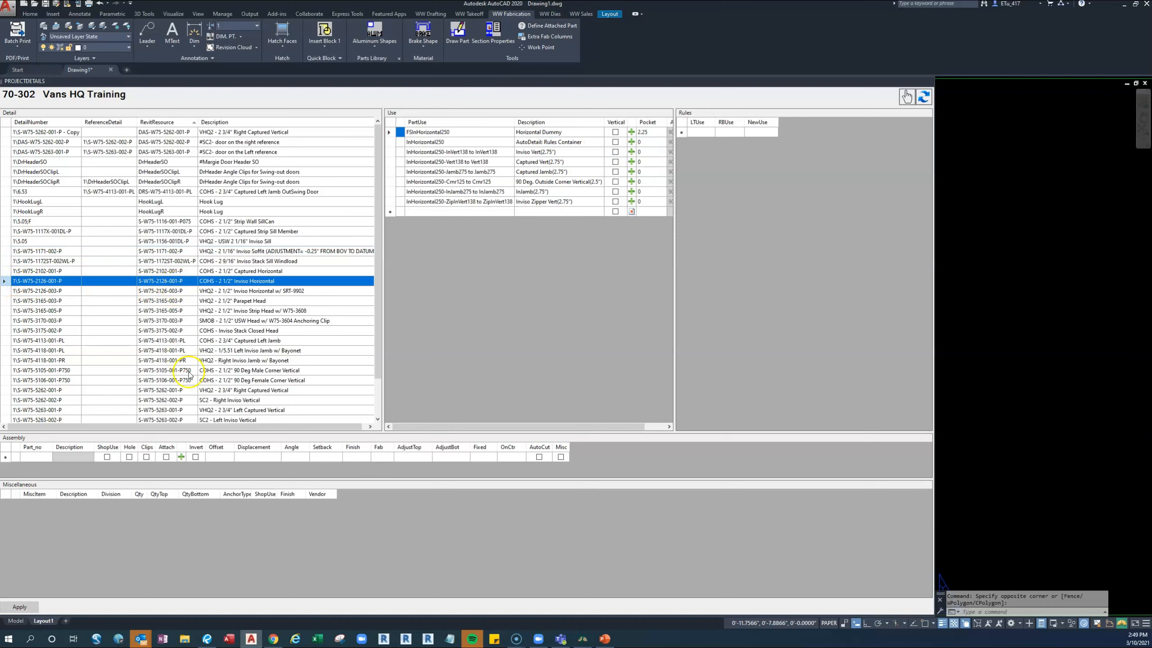
pyautogui.click(207, 639)
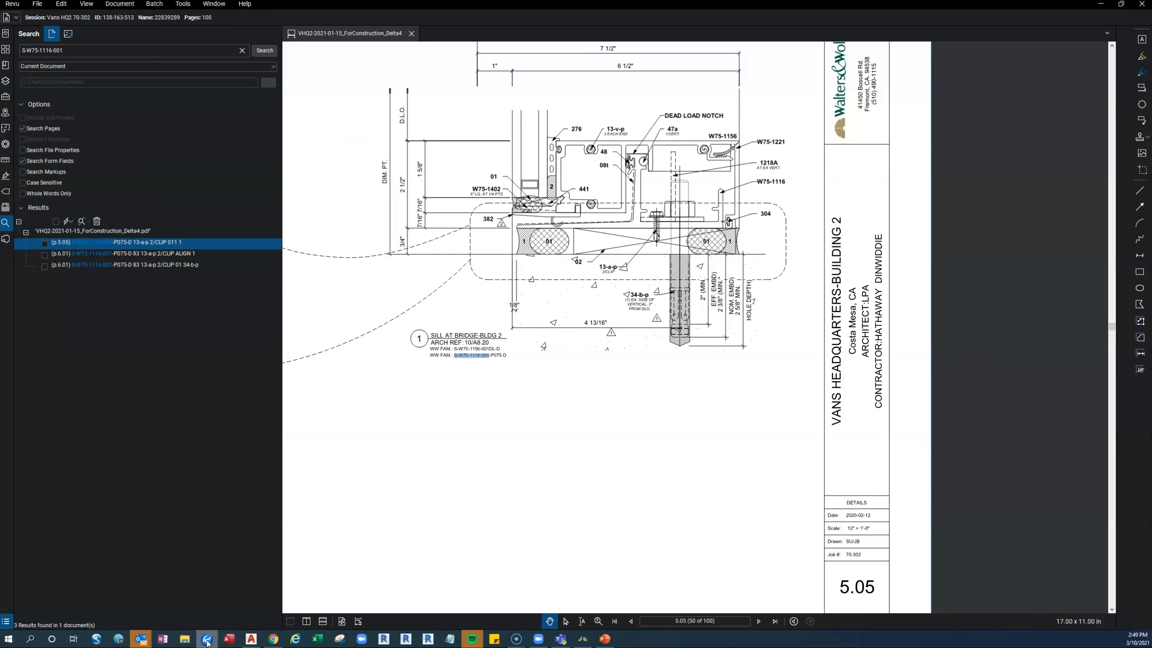
pyautogui.click(52, 50)
pyautogui.click(52, 50)
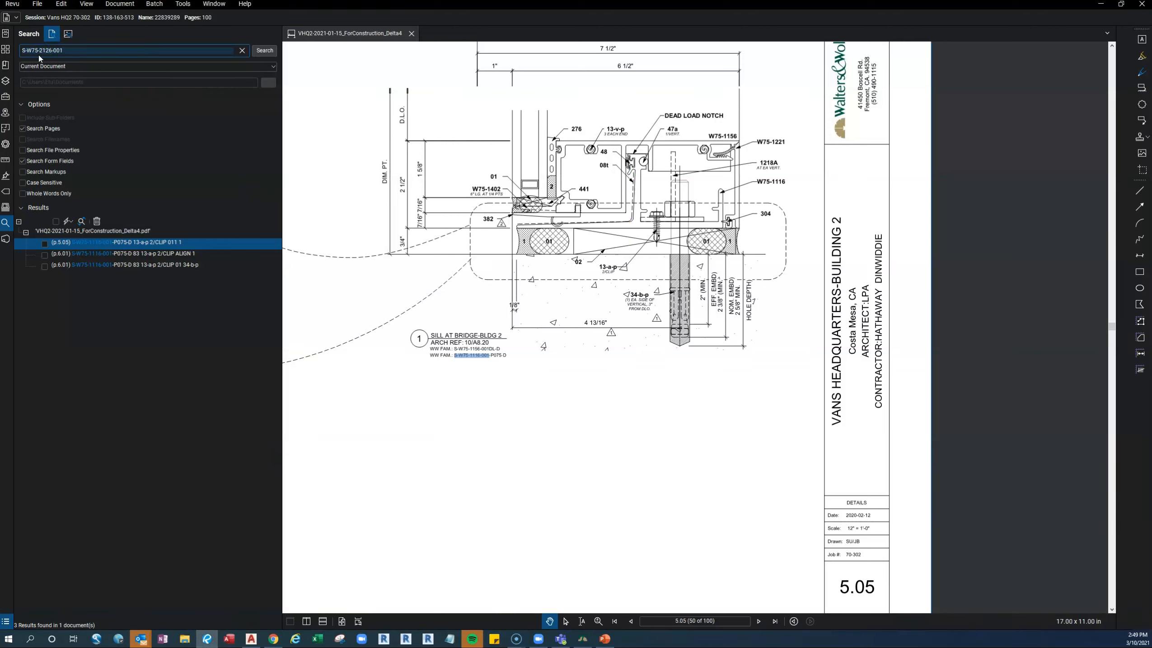
pyautogui.press('Return')
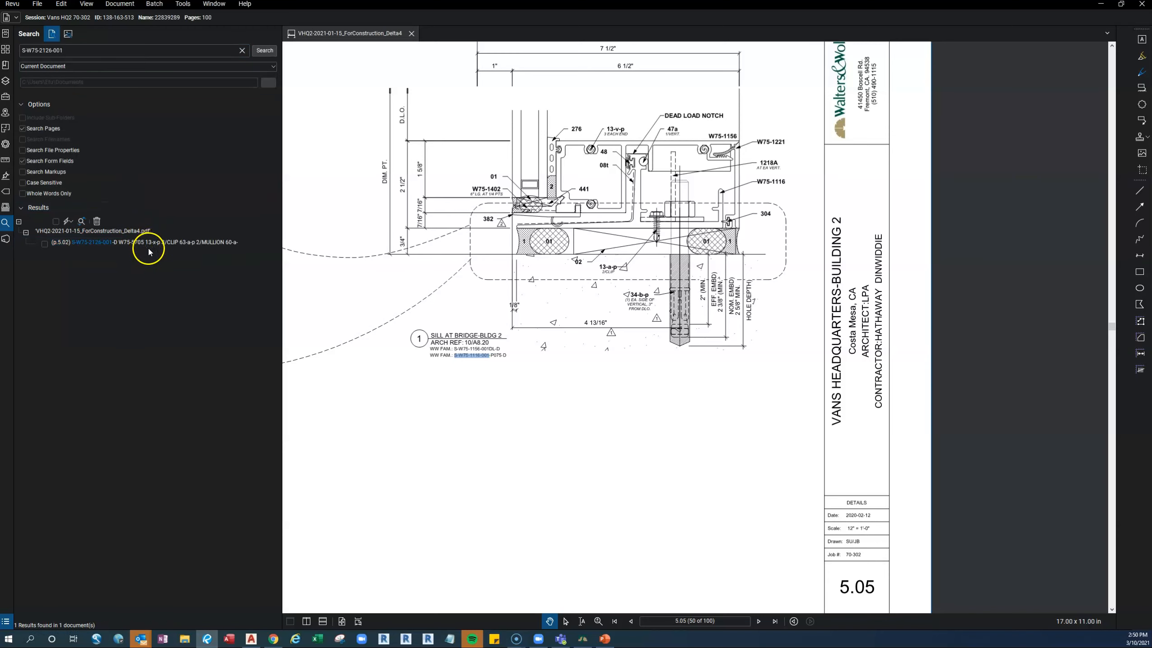
pyautogui.click(150, 249)
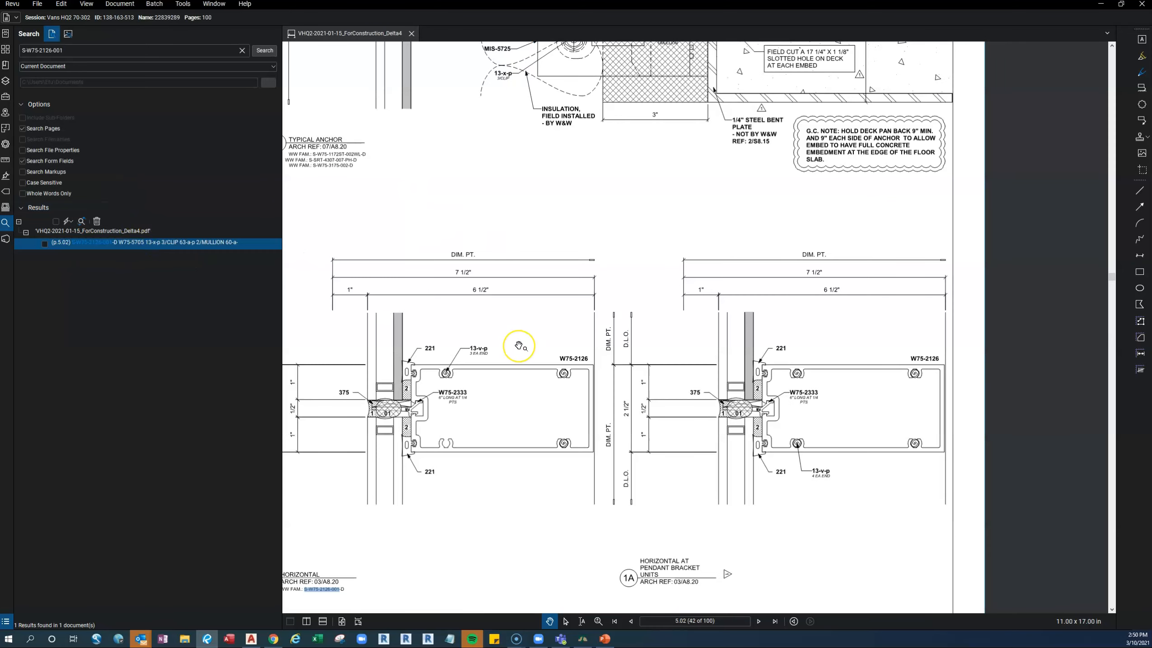
pyautogui.scroll(-2, 519, 352)
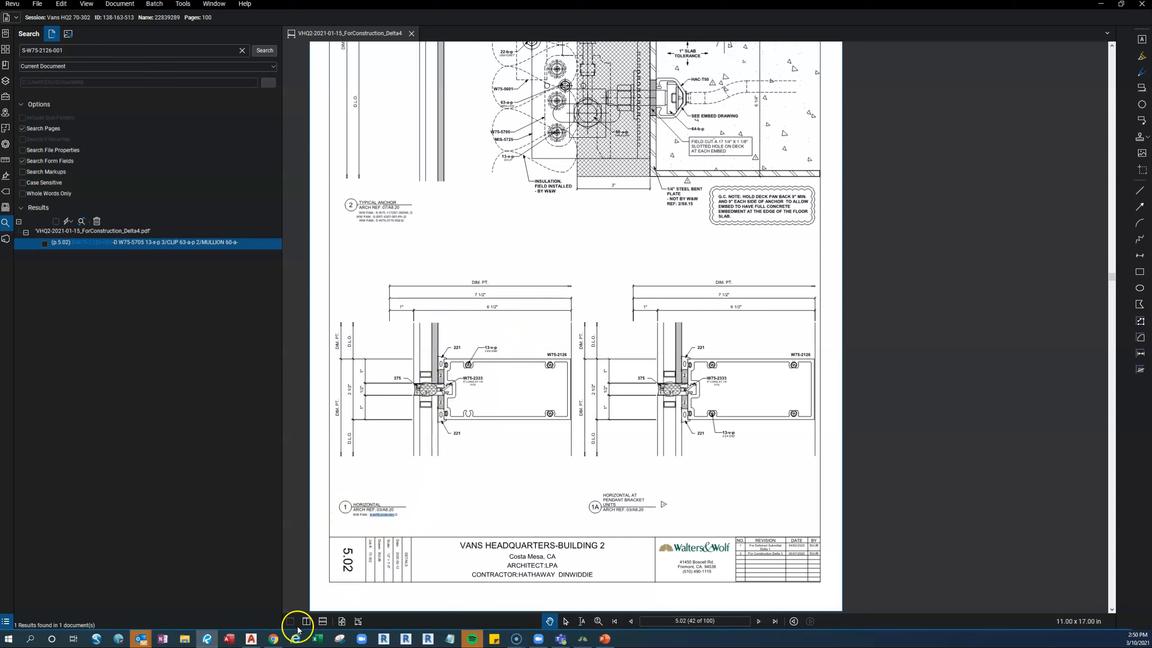
# Step: Back in AutoCAD, set the DetailNumber of the S-W75-2126-001-P row to 1\5.02 and apply the change
pyautogui.click(251, 639)
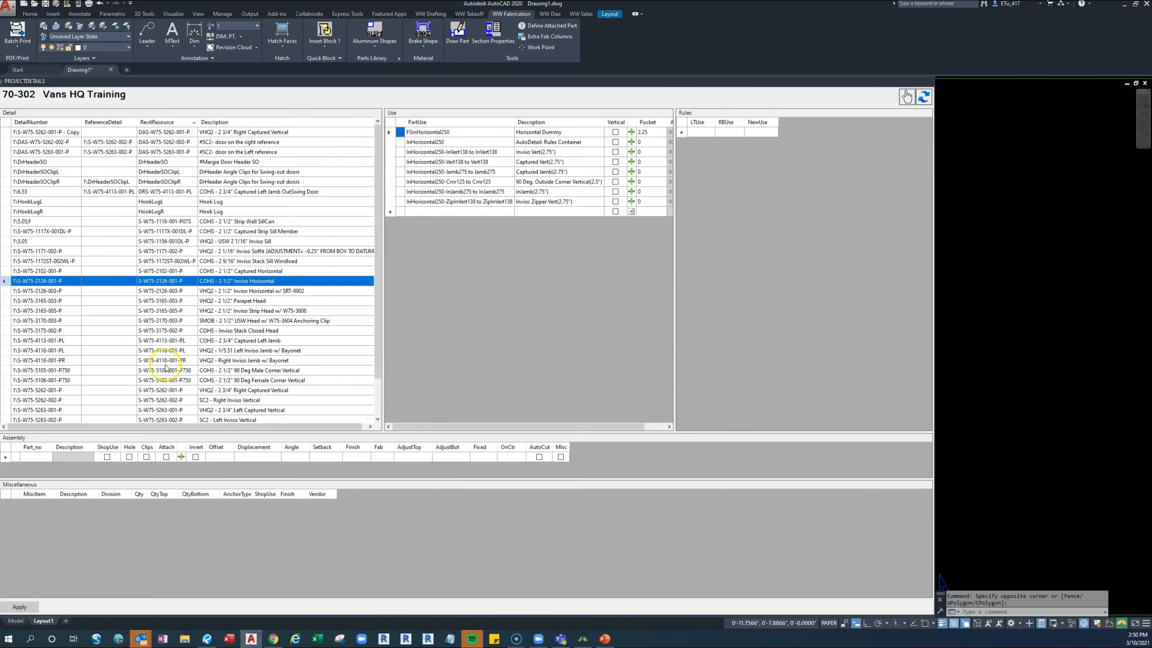
pyautogui.click(60, 281)
pyautogui.click(66, 281)
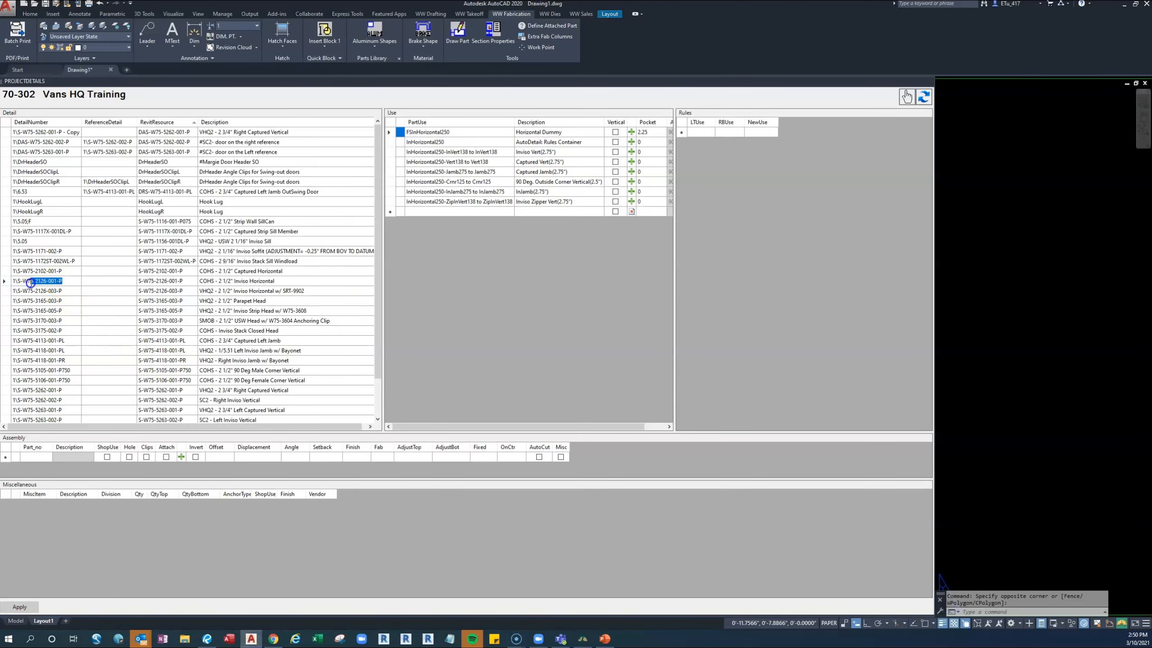
pyautogui.write('5.02')
pyautogui.click(68, 360)
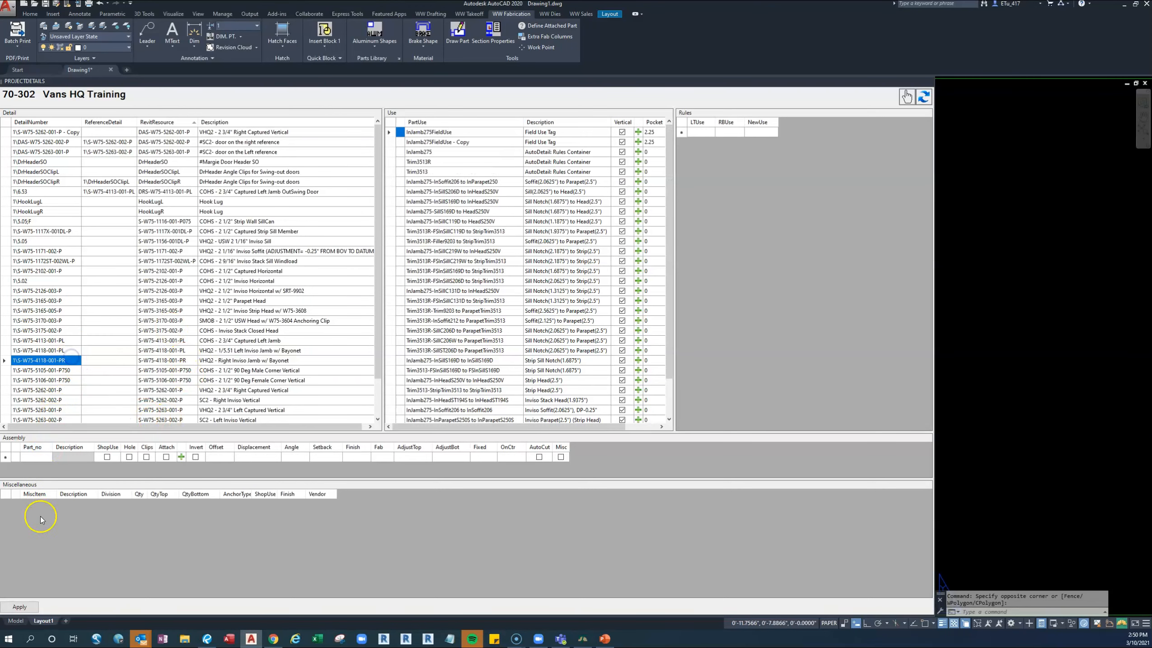
pyautogui.click(21, 607)
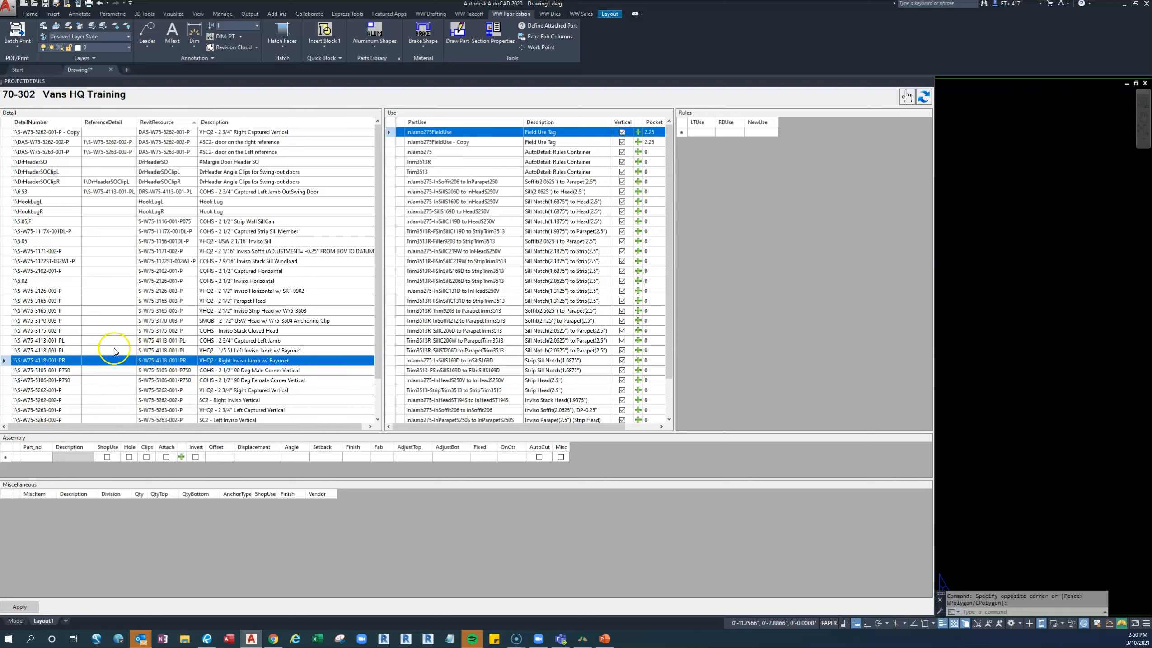
# Step: Select the S-W75-5262-001-P row, switch to Revu and search the current document for S-W75-5262-001
pyautogui.click(175, 351)
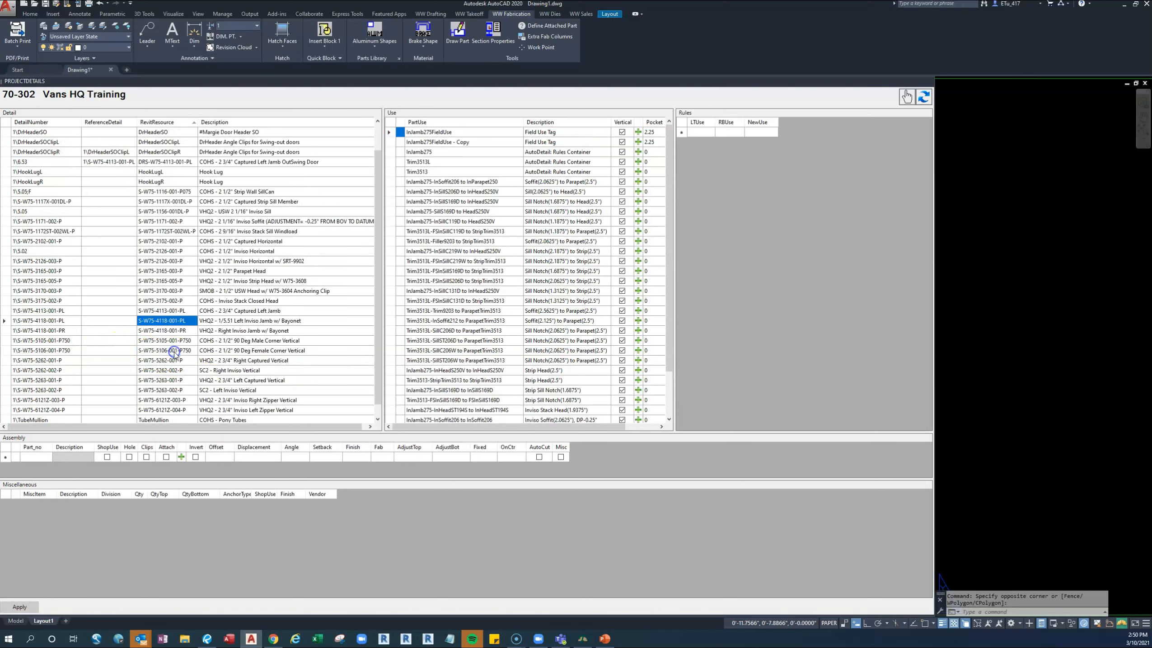
pyautogui.click(59, 362)
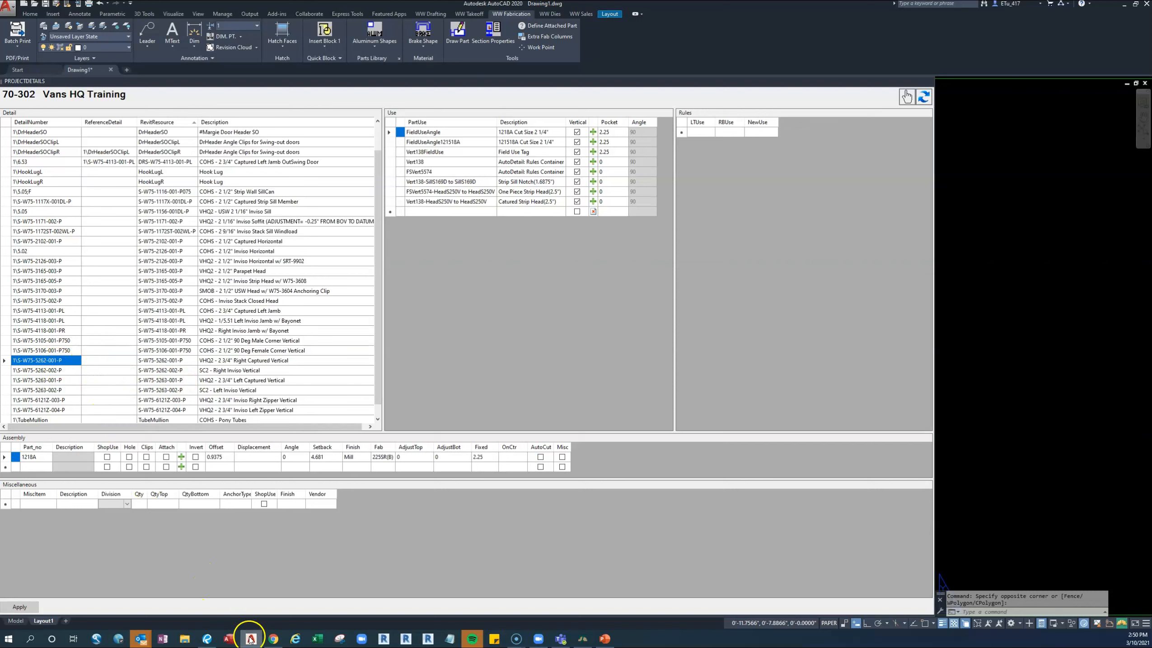
pyautogui.click(207, 640)
pyautogui.tripleClick(52, 50)
pyautogui.click(46, 50)
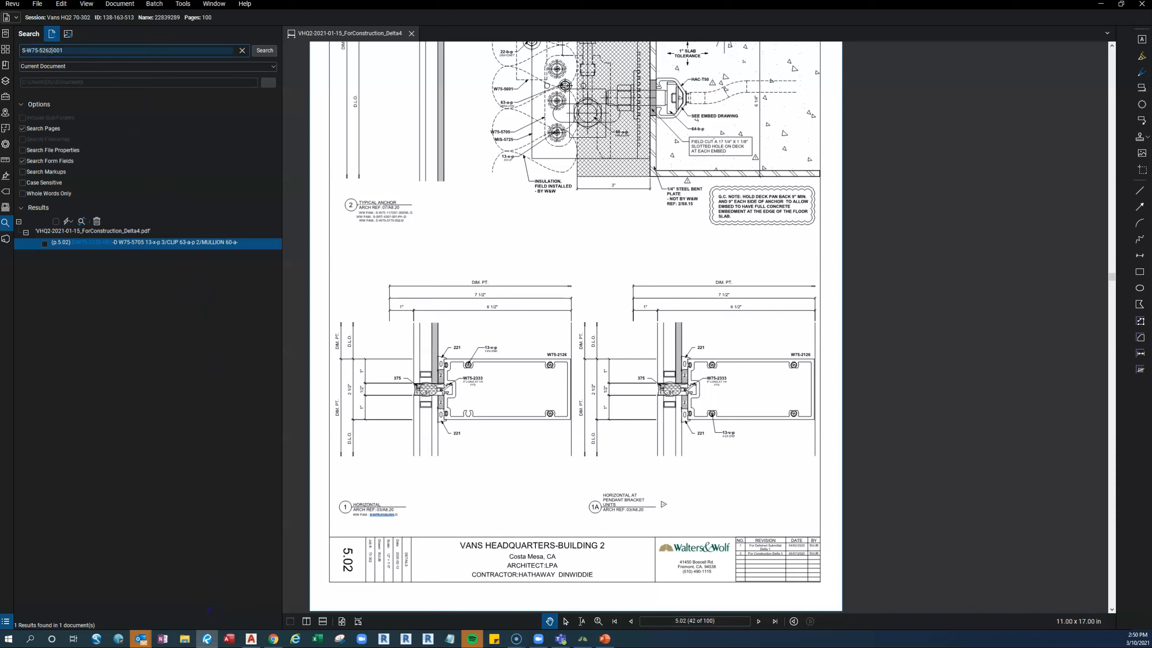
pyautogui.press('Return')
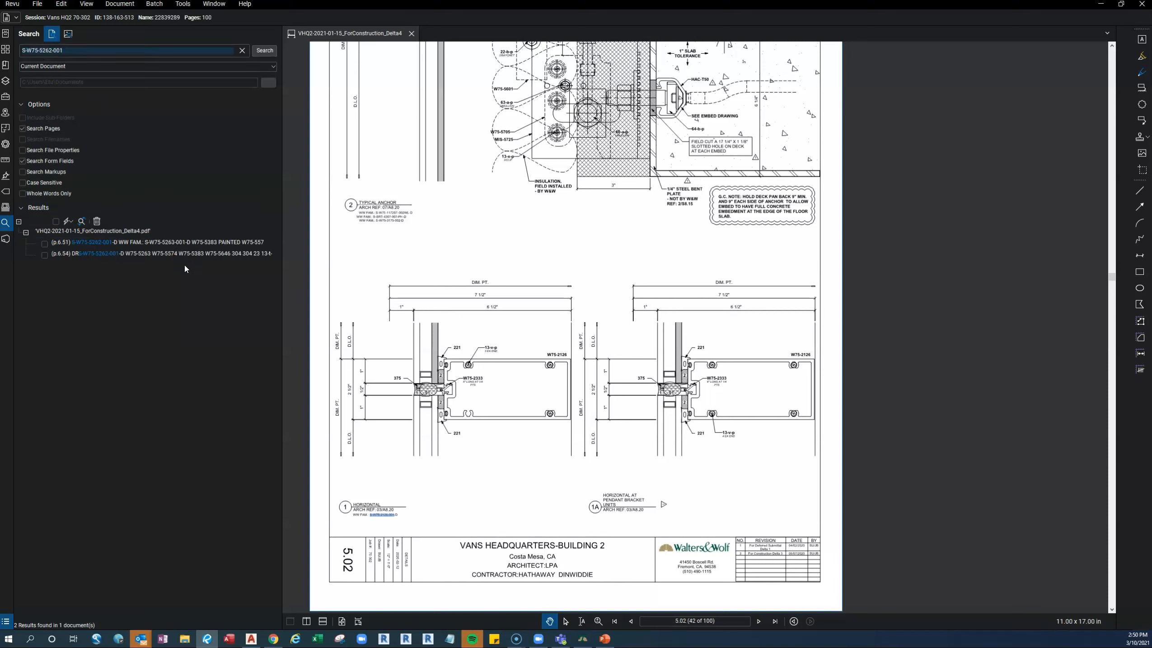
# Step: Open the sheet 6.51 search result and examine the typical captured vertical detail's number and family names
pyautogui.click(144, 245)
pyautogui.click(121, 245)
pyautogui.moveTo(644, 261); pyautogui.dragTo(578, 472)
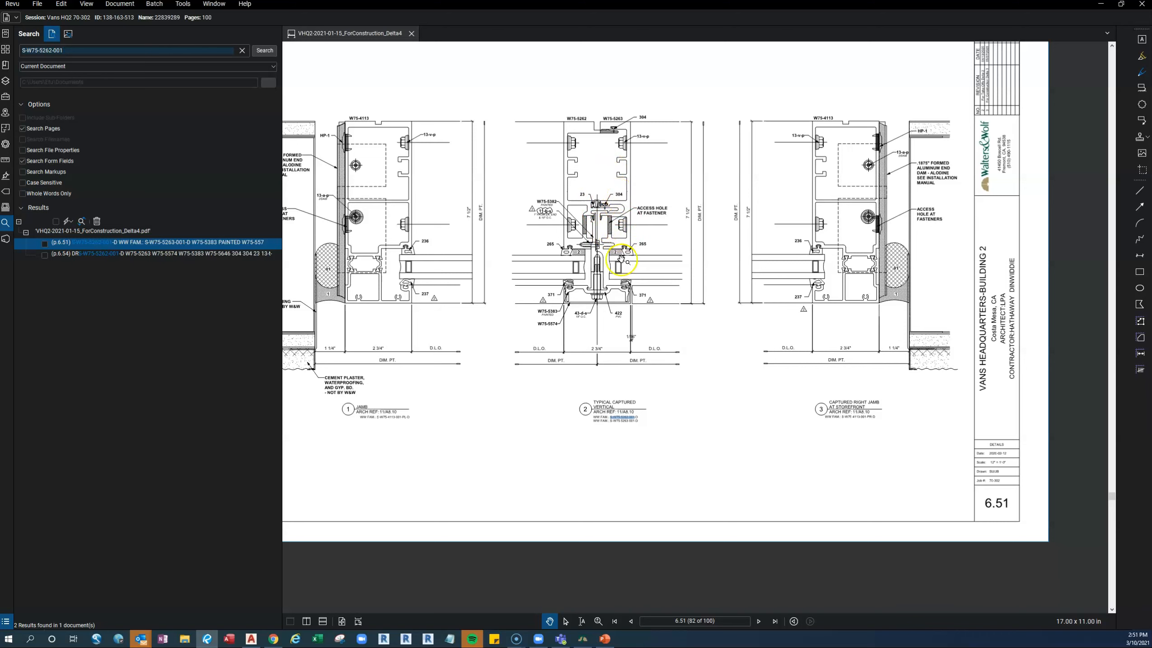
# Step: Check detail 2 on sheet 6.51, return to AutoCAD and set the DetailNumber of the S-W75-5262-001-P and S-W75-5263-001-P rows to 2\6.51
pyautogui.scroll(3, 635, 431)
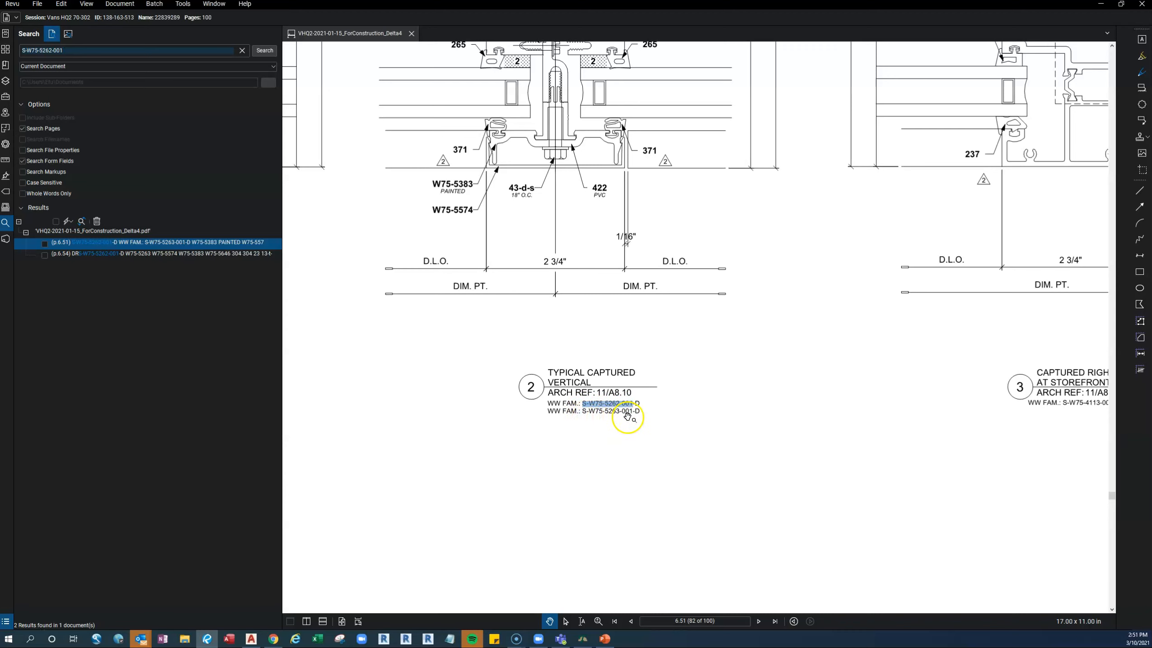
pyautogui.scroll(-3, 627, 417)
pyautogui.moveTo(643, 373); pyautogui.dragTo(633, 473)
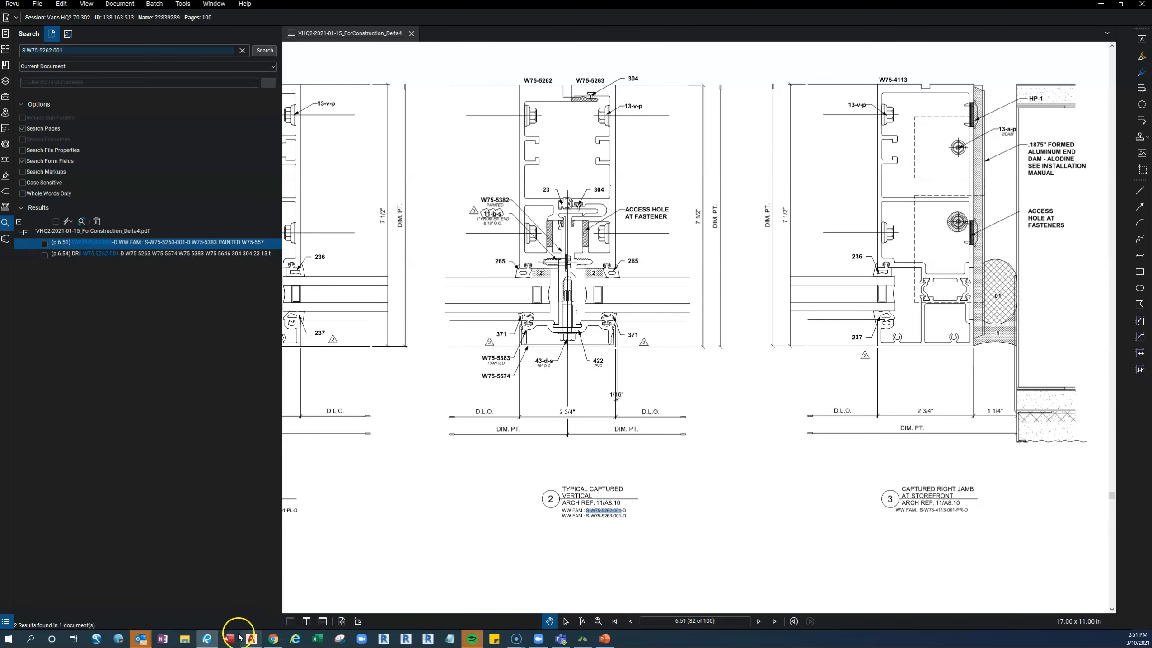
pyautogui.scroll(-3, 510, 512)
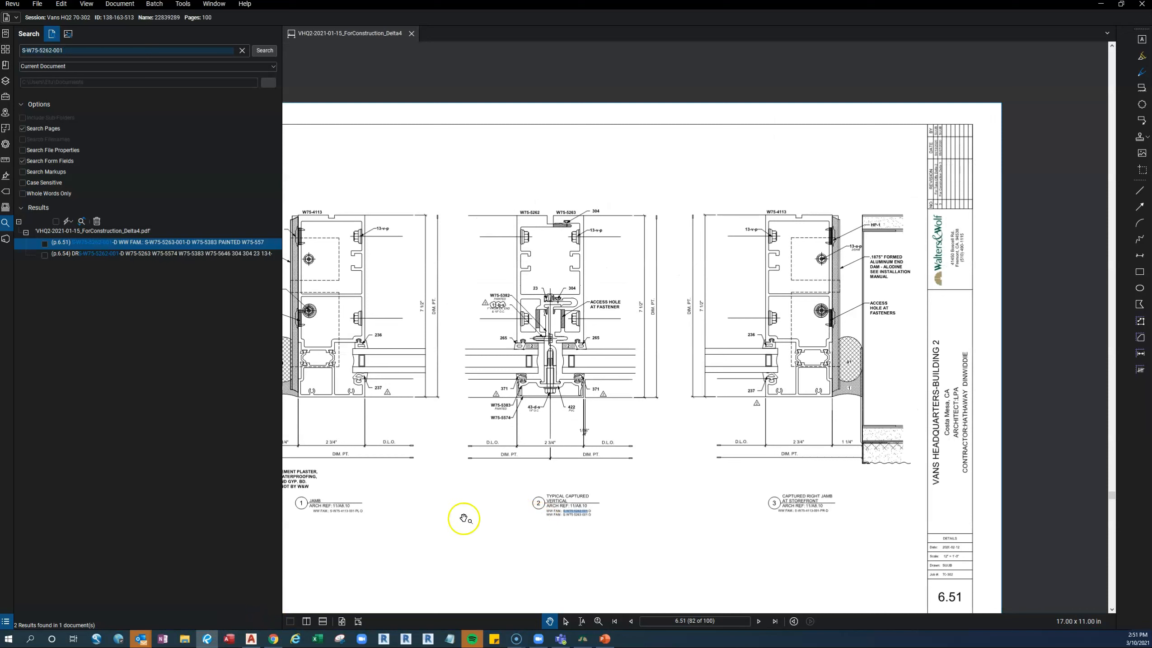
pyautogui.moveTo(207, 640)
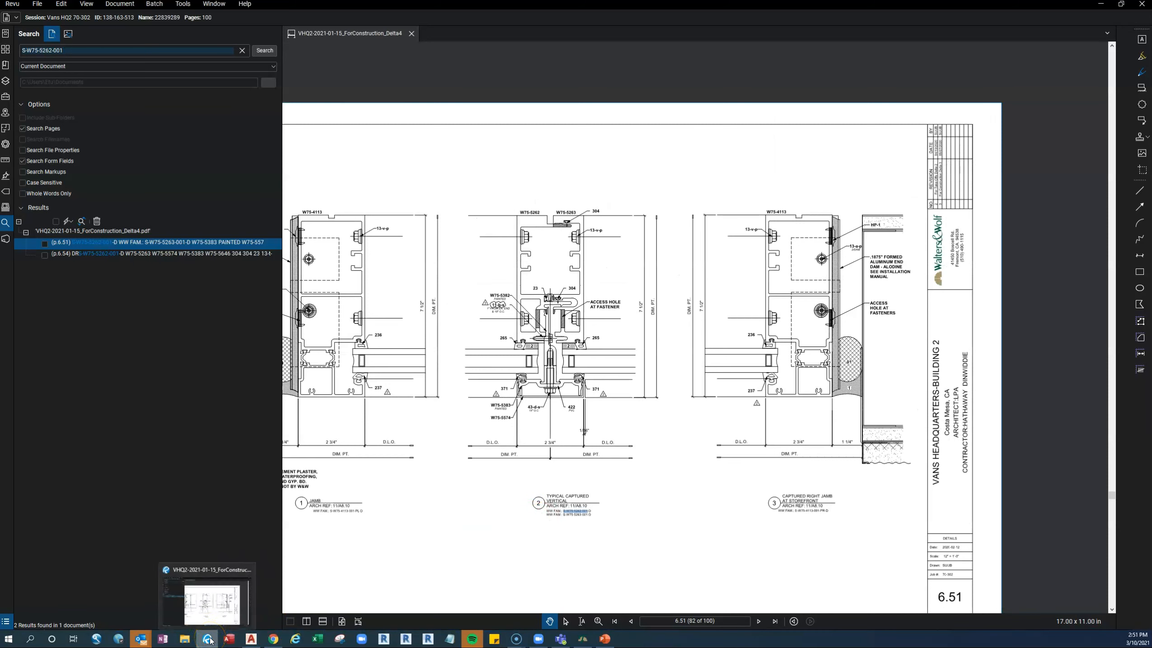
pyautogui.click(250, 639)
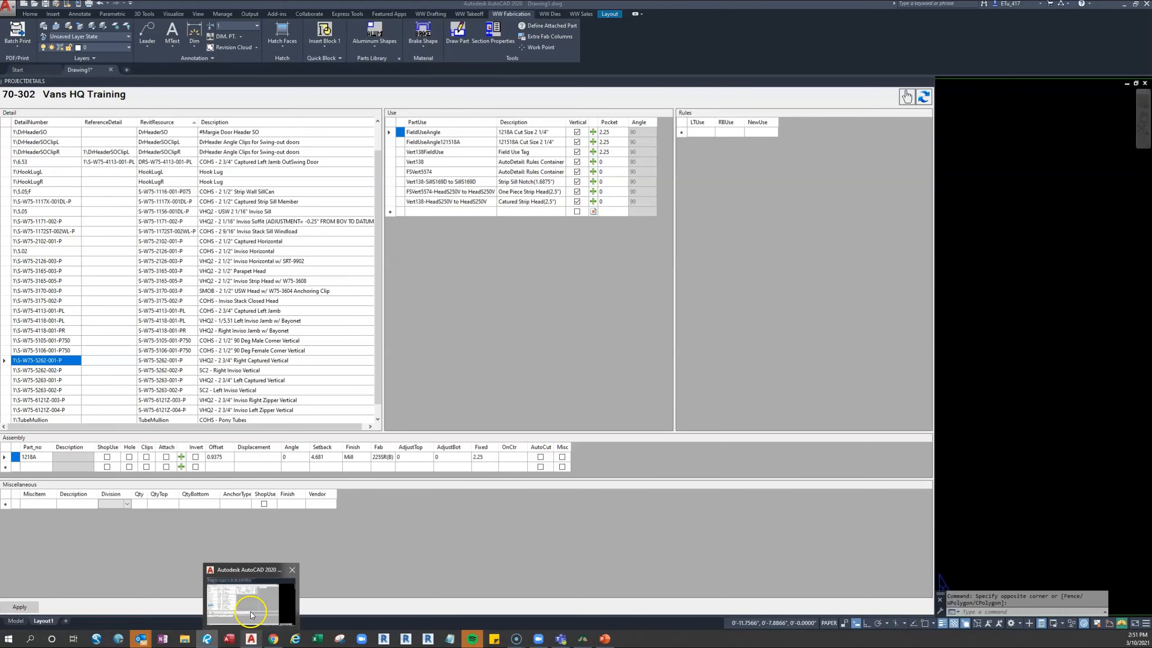
pyautogui.click(67, 360)
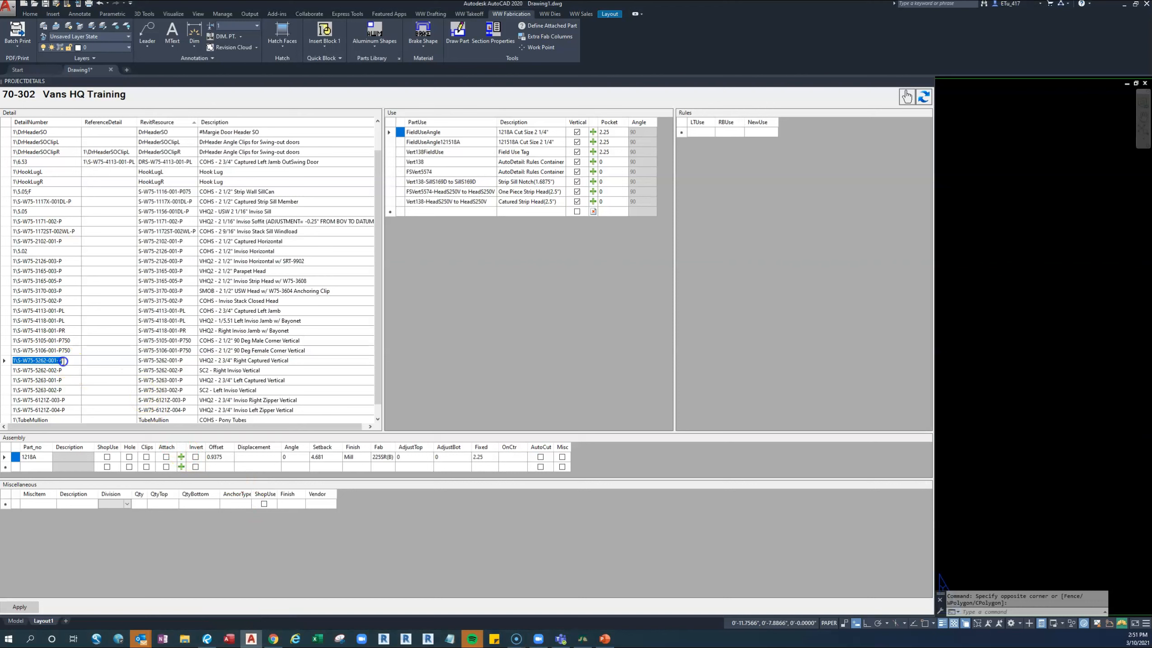
pyautogui.write('2\\6.51')
pyautogui.click(59, 381)
pyautogui.write('2')
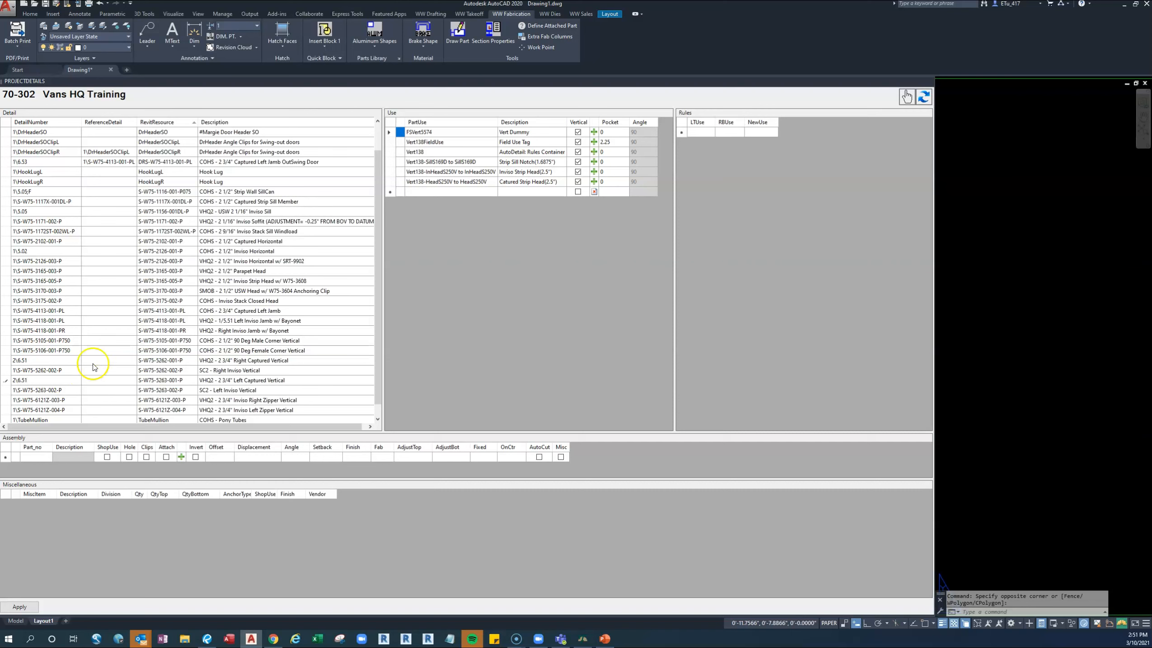
pyautogui.click(78, 363)
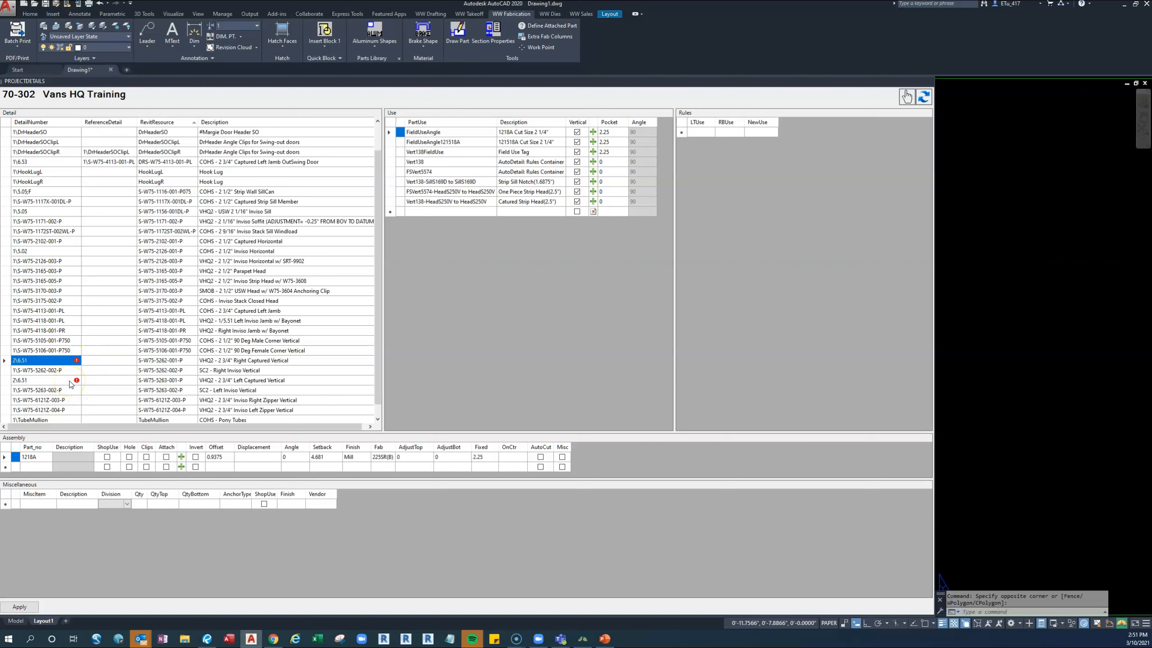
# Step: Set the right captured vertical's DetailNumber to 2\6.51;R and the left captured vertical's to 2\6.51;L, and apply the changes
pyautogui.click(32, 361)
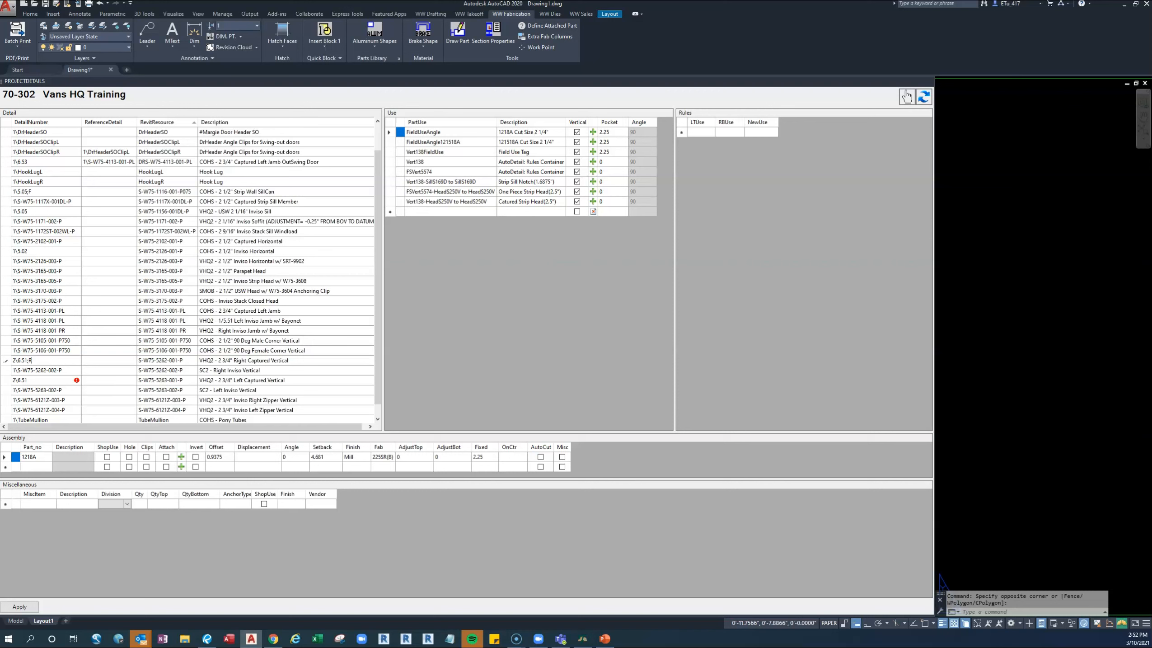
pyautogui.click(46, 383)
pyautogui.click(47, 381)
pyautogui.write(';L')
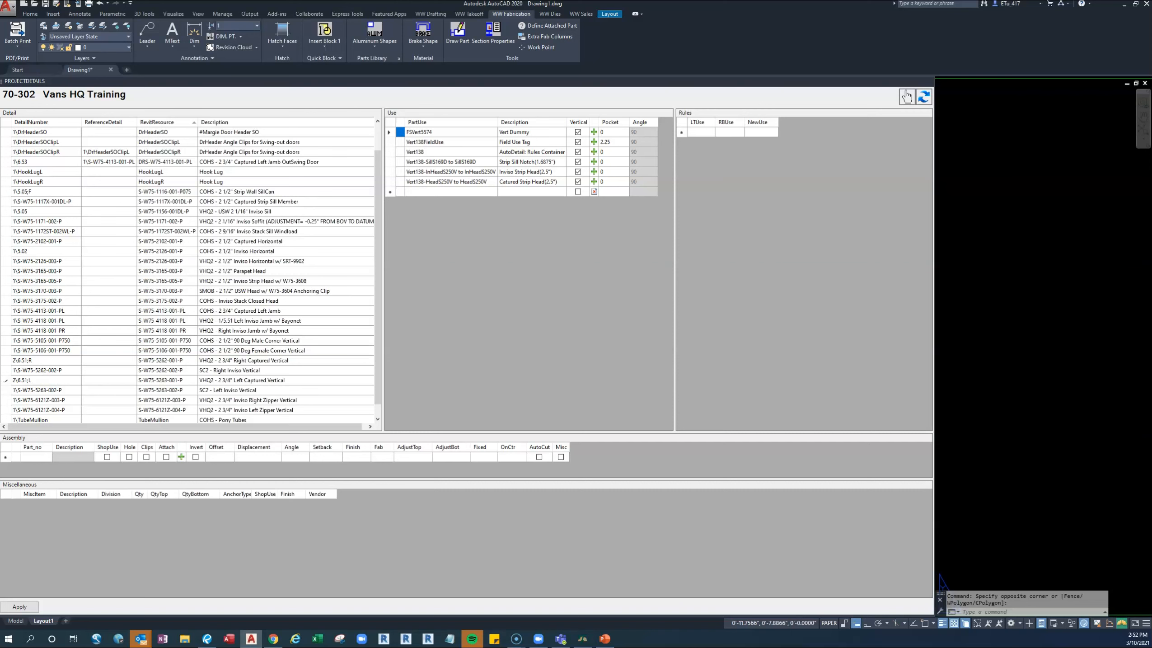
pyautogui.click(68, 361)
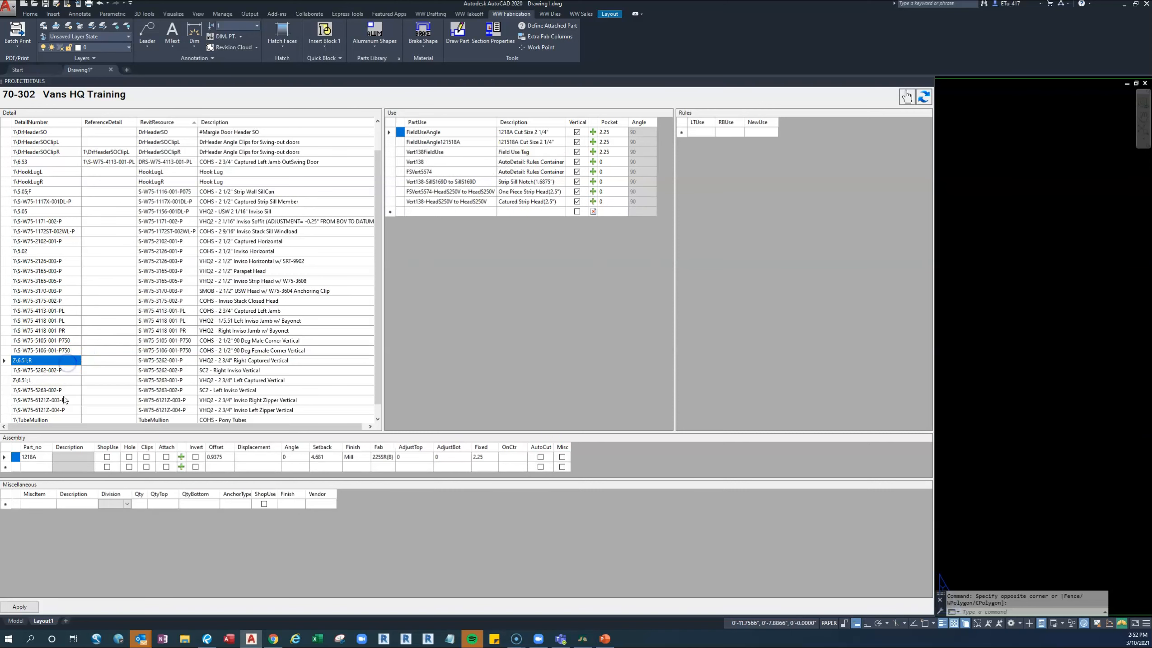
pyautogui.click(31, 610)
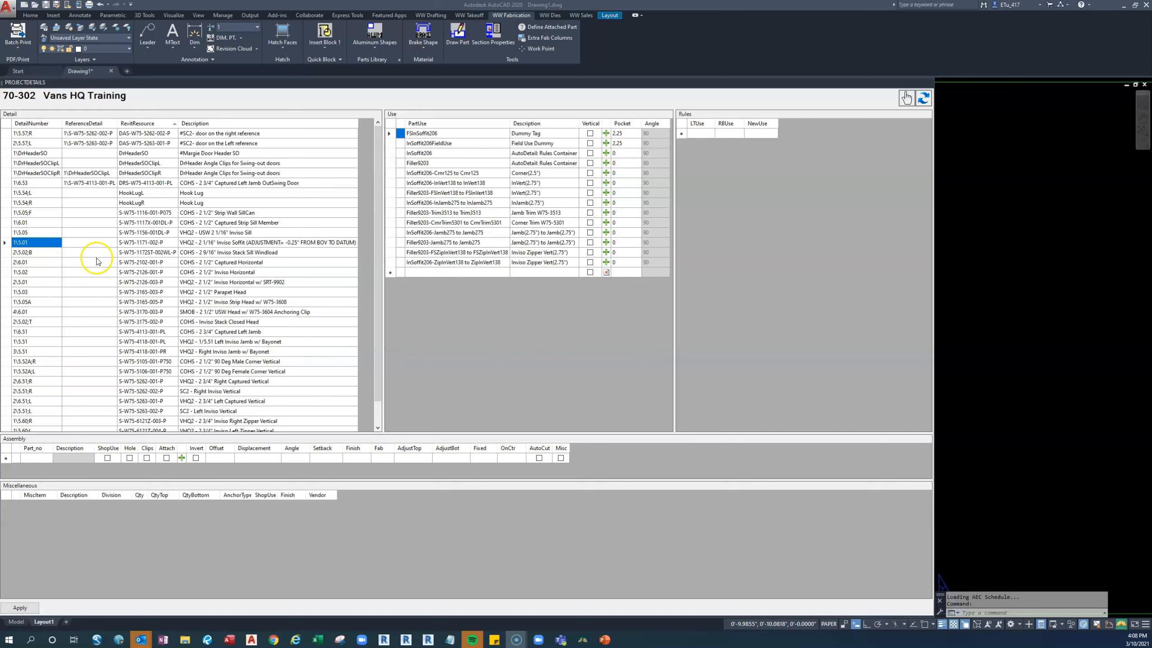
# Step: Review the stack sill windload row numbered 2\5.02;B in the detail list
pyautogui.click(41, 252)
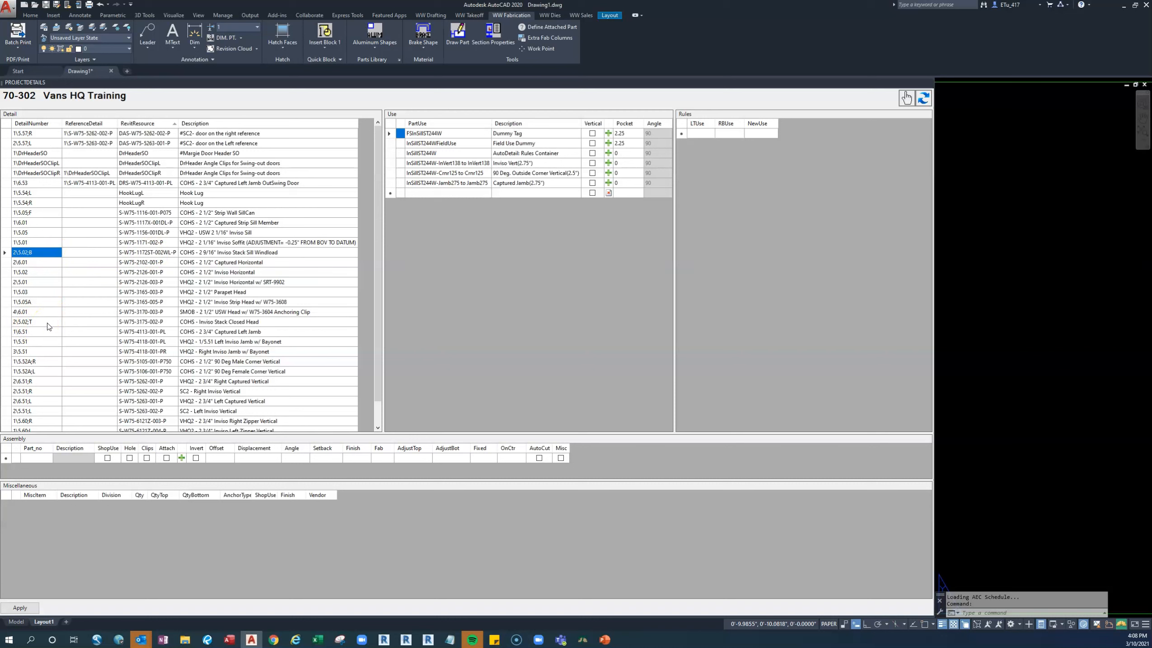
pyautogui.click(37, 256)
pyautogui.moveTo(380, 228)
pyautogui.mouseDown()
pyautogui.moveTo(382, 258)
pyautogui.moveTo(380, 232)
pyautogui.mouseUp()
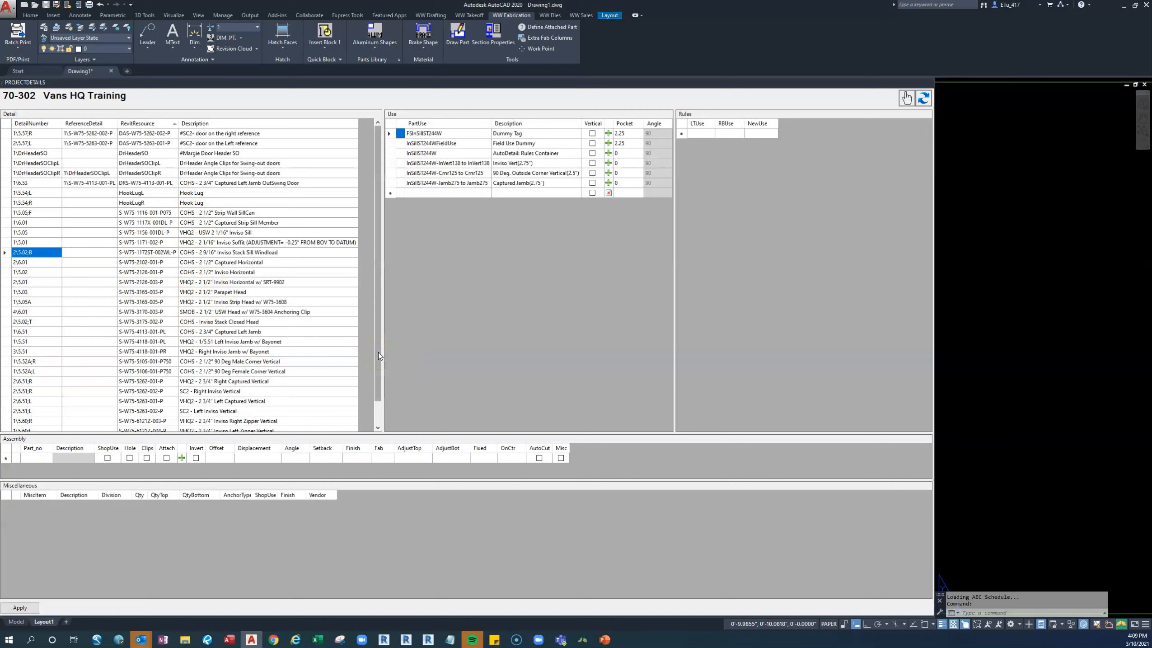
pyautogui.moveTo(378, 352); pyautogui.dragTo(376, 392)
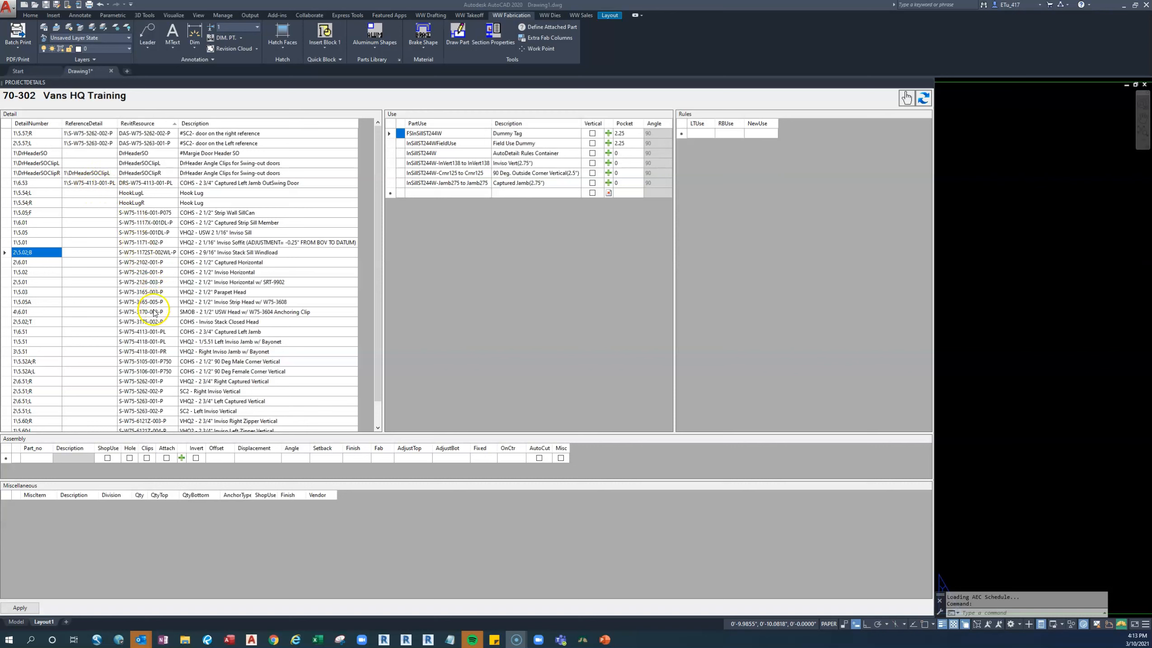
# Step: Select the S-W75-4113-001-PL row and the ReferenceDetail of the DRS-W75-4113-001-PL row, and switch to Revu
pyautogui.click(163, 330)
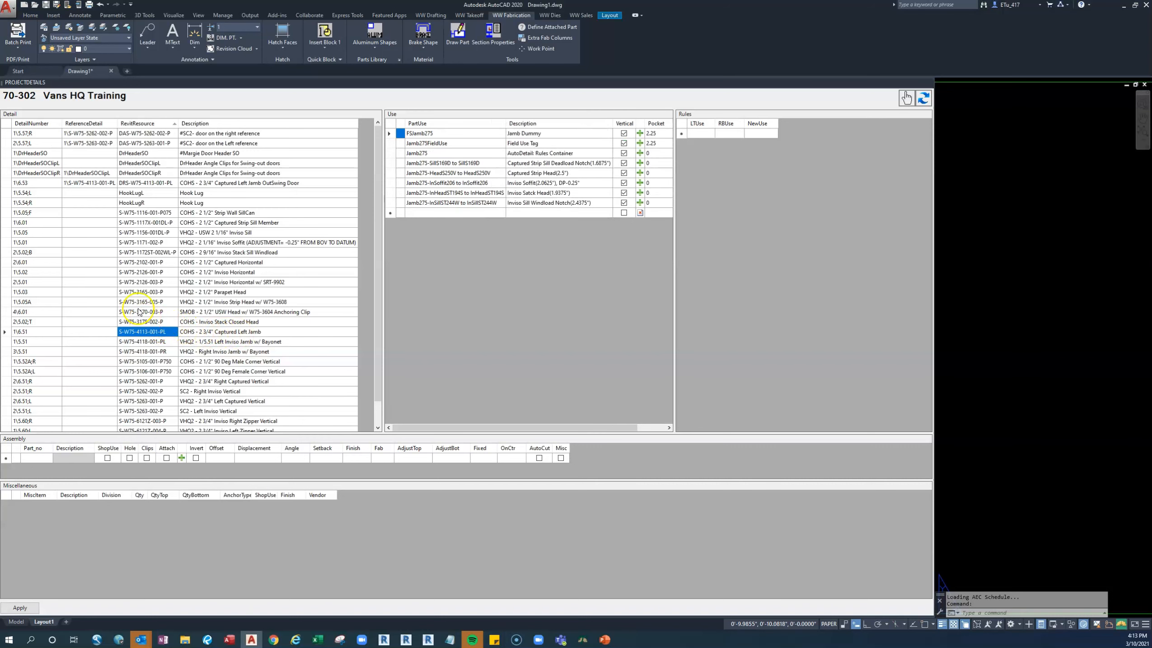
pyautogui.click(104, 186)
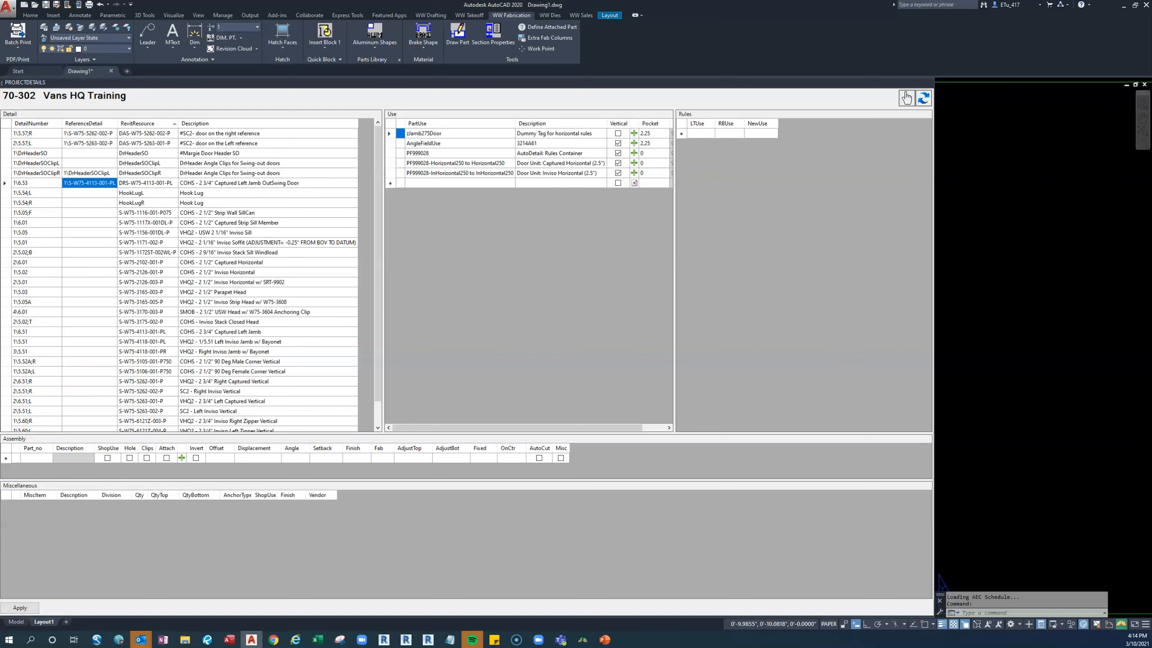
pyautogui.click(906, 96)
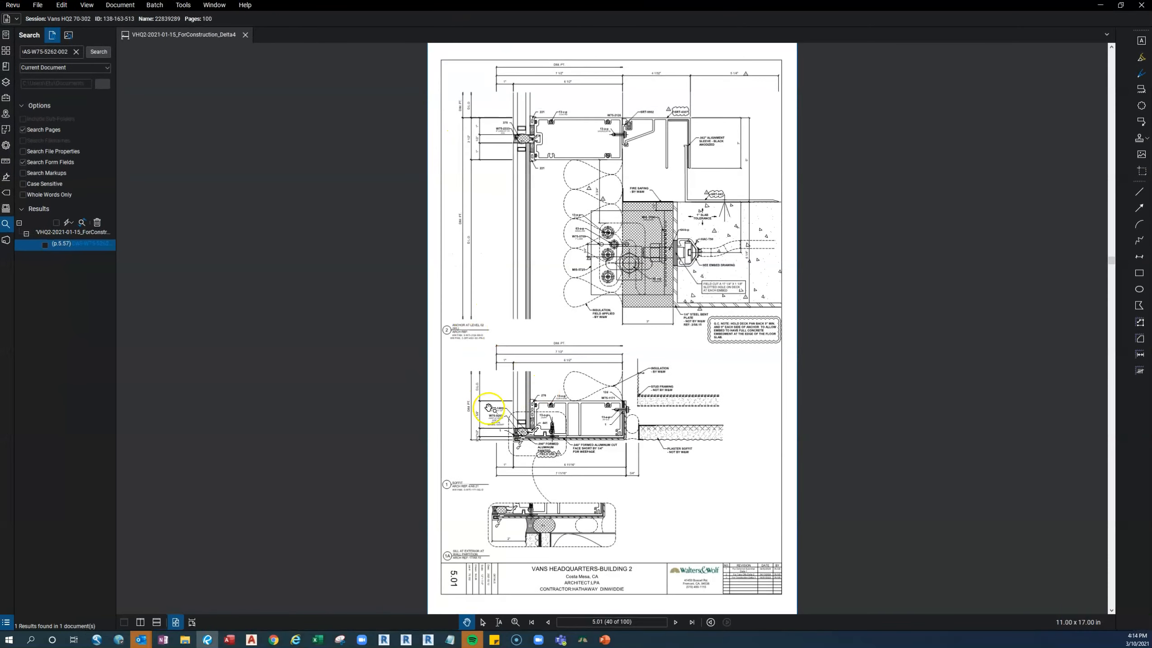
# Step: Search the current document for DRS-W75-4113 and open the result to view the left jamb detail
pyautogui.click(58, 54)
pyautogui.click(60, 54)
pyautogui.click(61, 54)
pyautogui.doubleClick(61, 54)
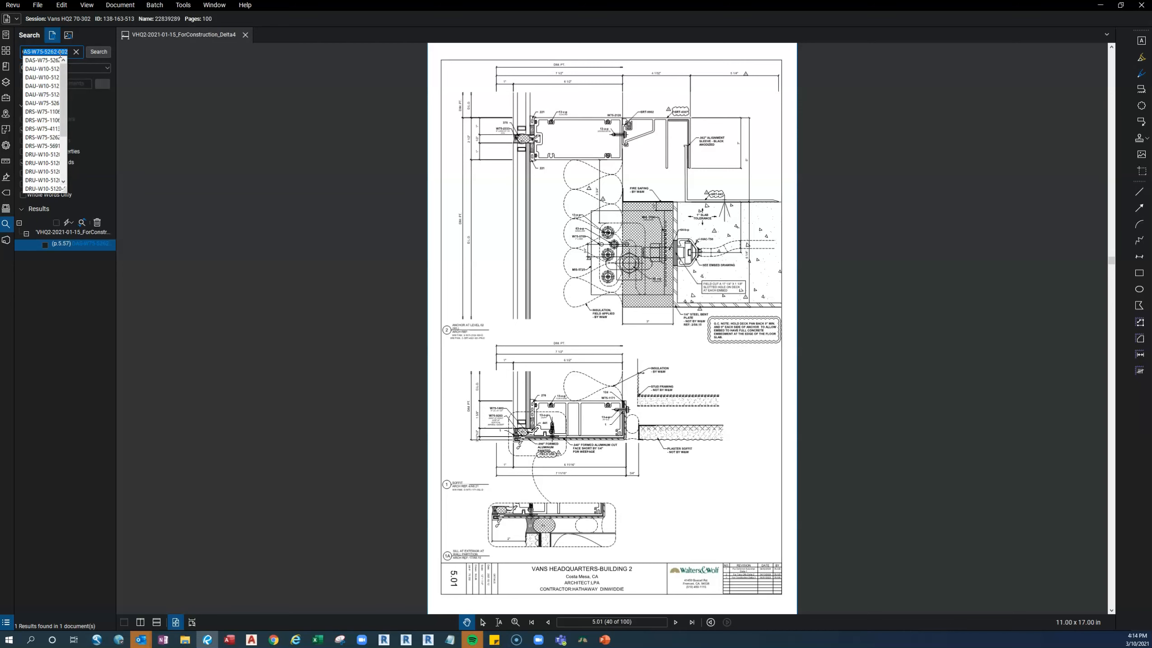
pyautogui.write('D')
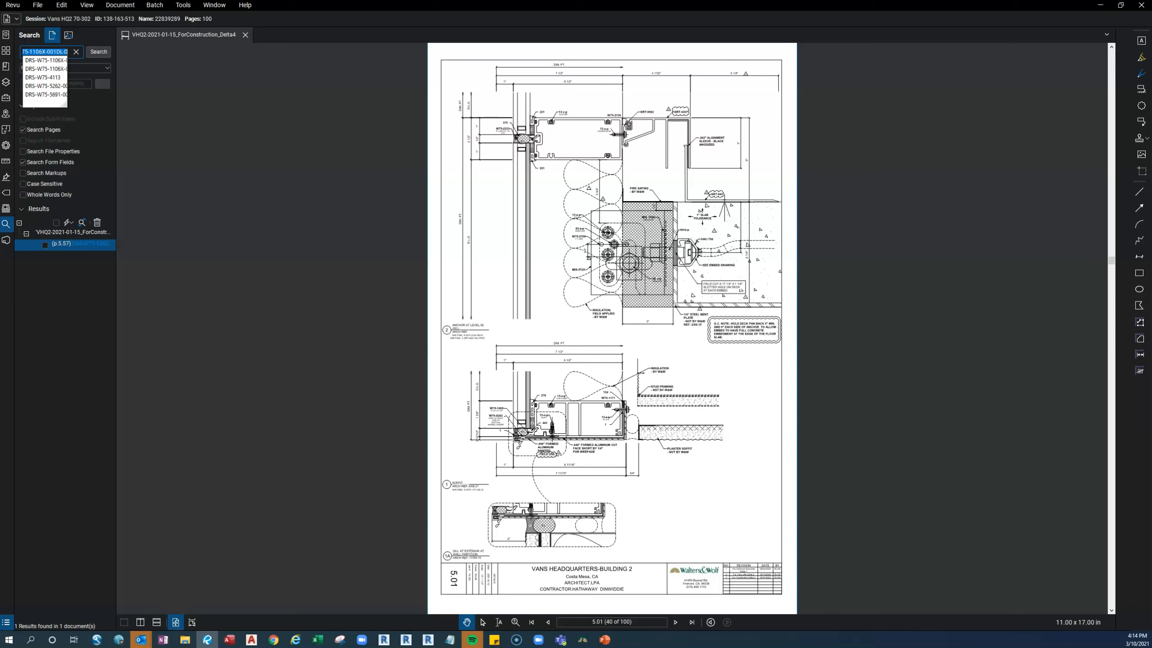
pyautogui.write('RS-W75-4113-')
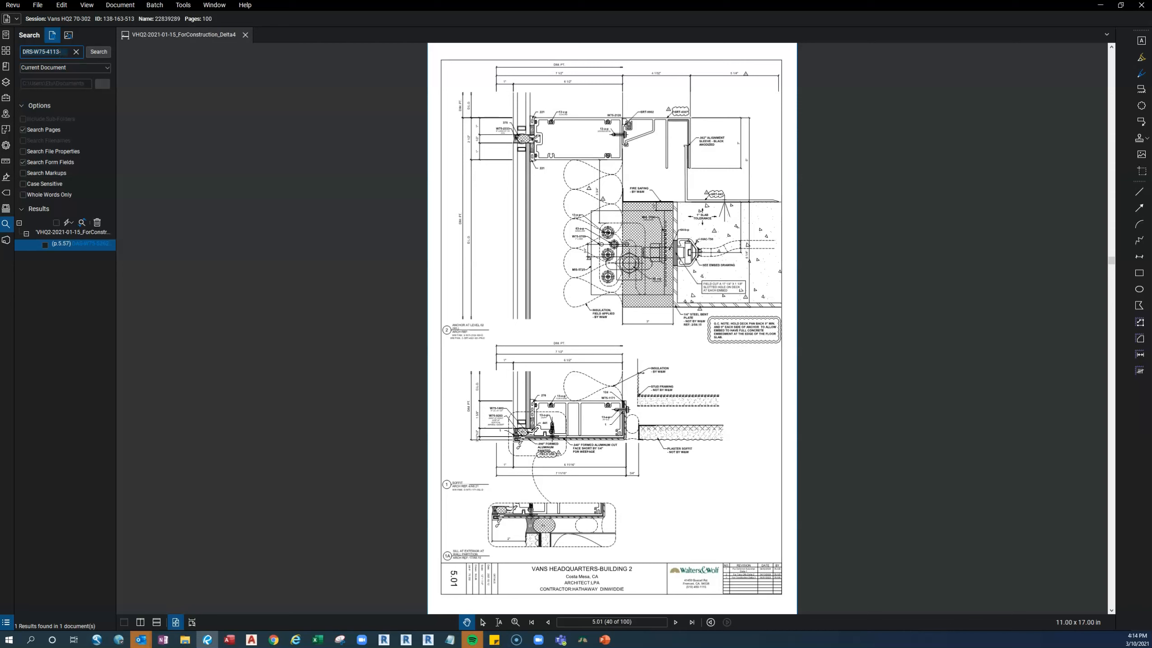
pyautogui.press('Return')
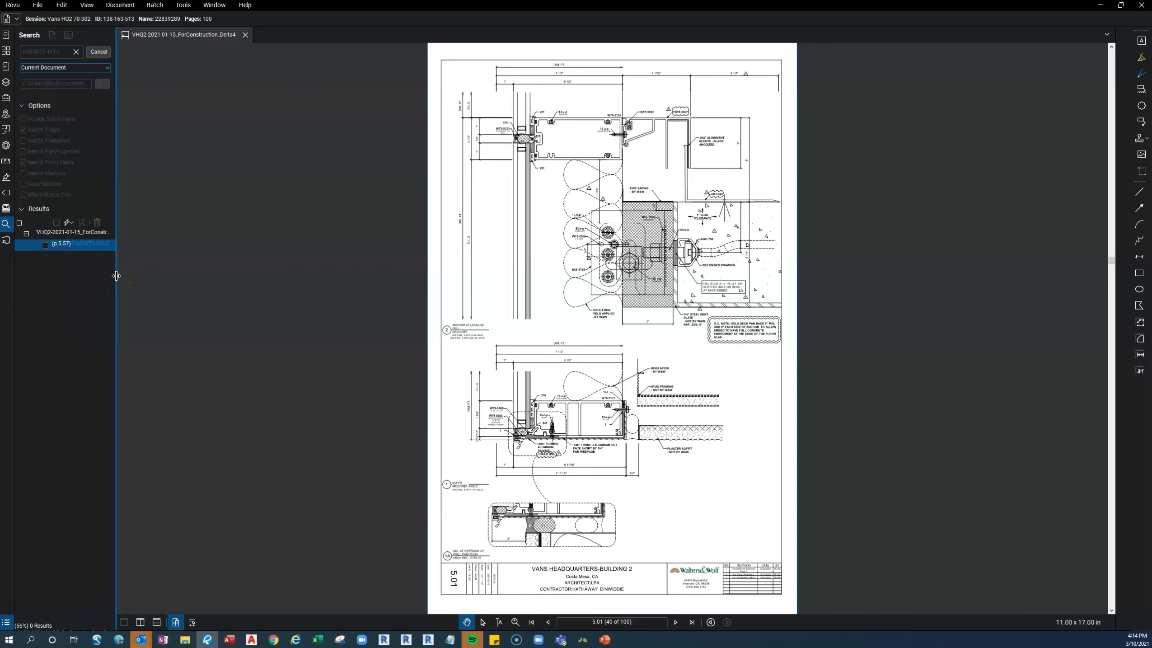
pyautogui.click(98, 245)
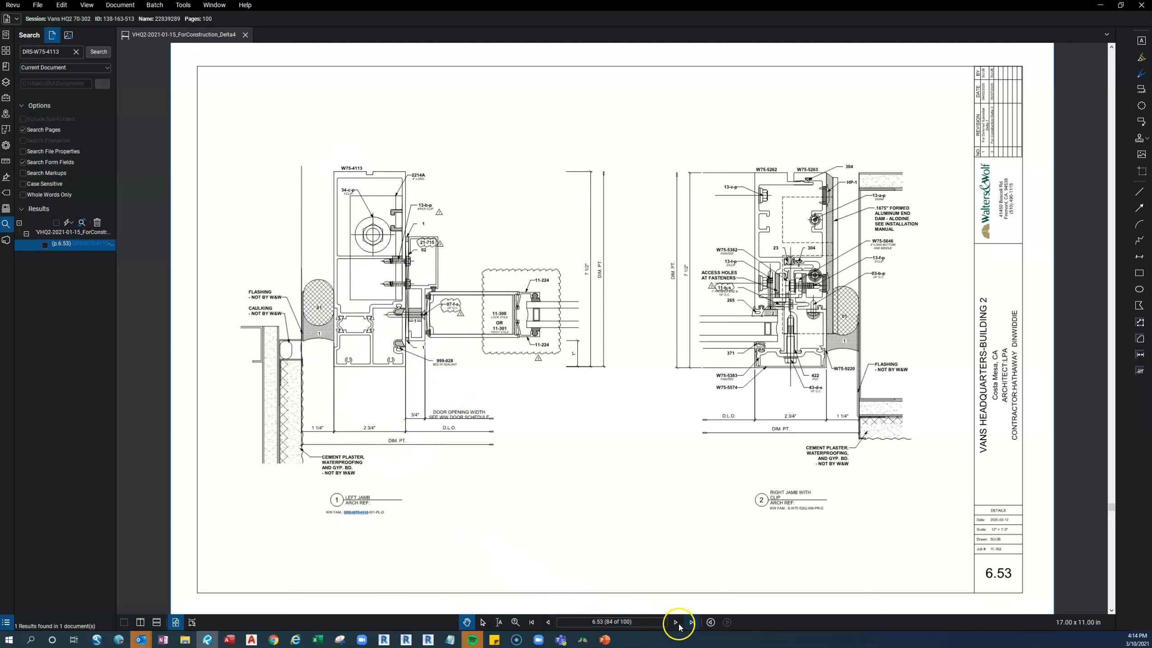
# Step: Split the document view side by side, show sheet 6.51 in the second view and inspect jamb detail 1
pyautogui.click(140, 622)
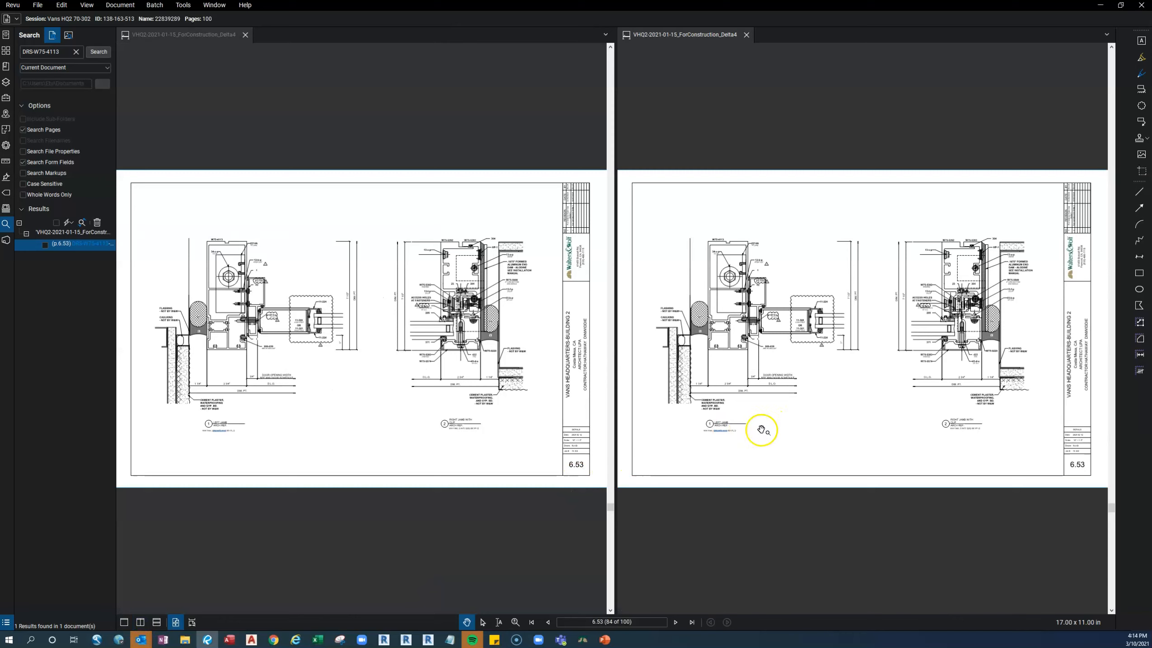
pyautogui.click(548, 623)
pyautogui.click(548, 623)
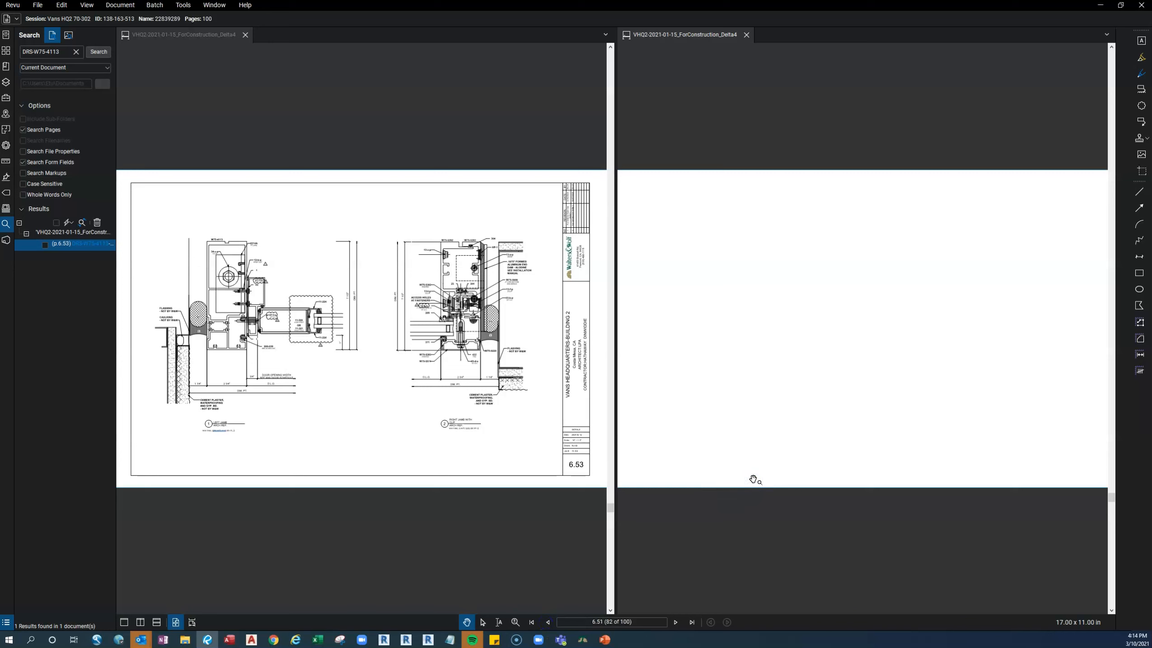
pyautogui.hotkey('ctrl', 'p')
pyautogui.click(766, 453)
pyautogui.scroll(3, 719, 297)
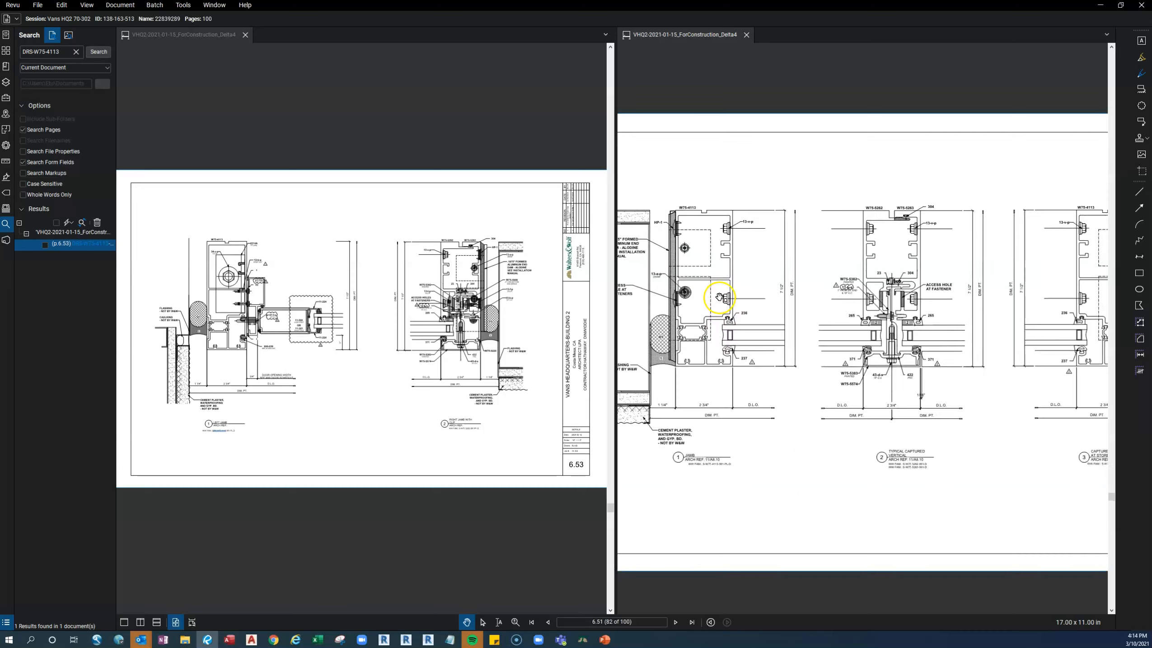
pyautogui.scroll(3, 887, 311)
pyautogui.scroll(3, 927, 305)
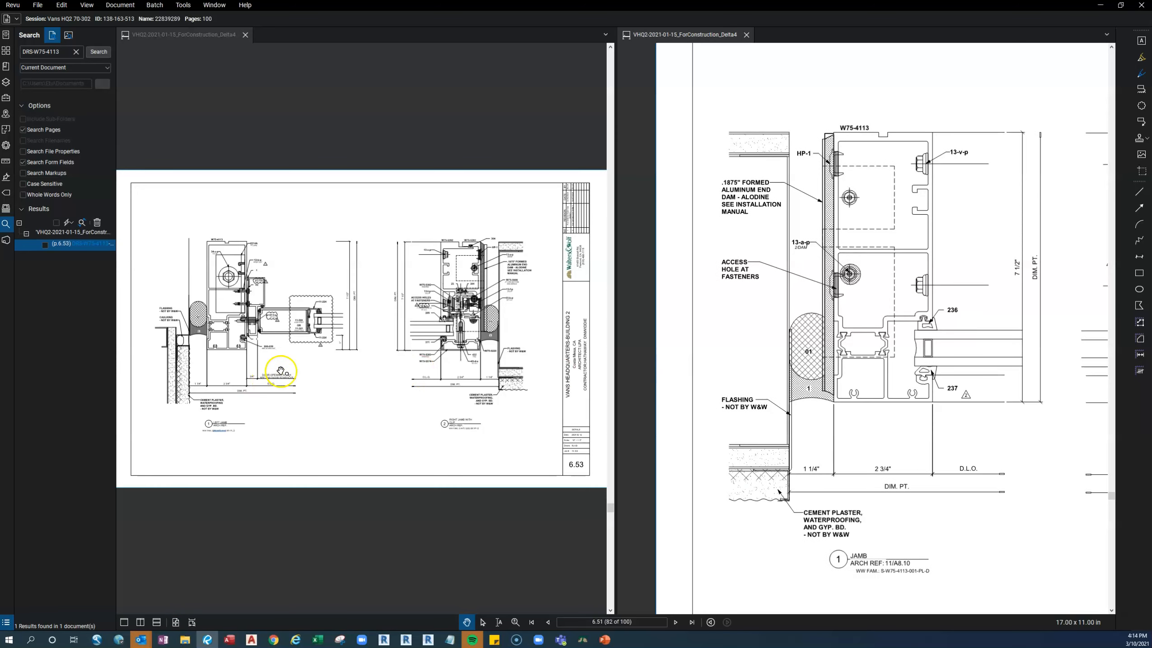
# Step: Enlarge the left door jamb detail on sheet 6.53 and compare it with the jamb on sheet 6.51
pyautogui.moveTo(283, 368); pyautogui.dragTo(335, 371)
pyautogui.scroll(3, 271, 289)
pyautogui.moveTo(411, 276); pyautogui.dragTo(451, 279)
pyautogui.scroll(2, 435, 301)
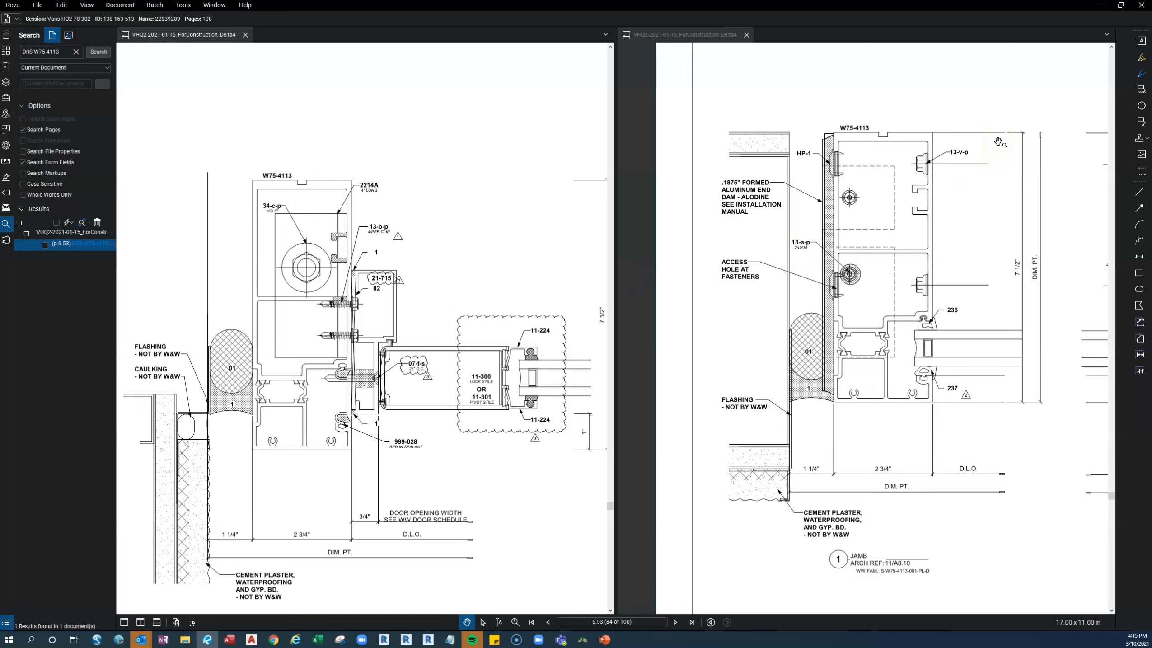
# Step: Back in AutoCAD, set the ReferenceDetail of the DRS-W75-4113-001-PL row to 1\6.51
pyautogui.click(1102, 6)
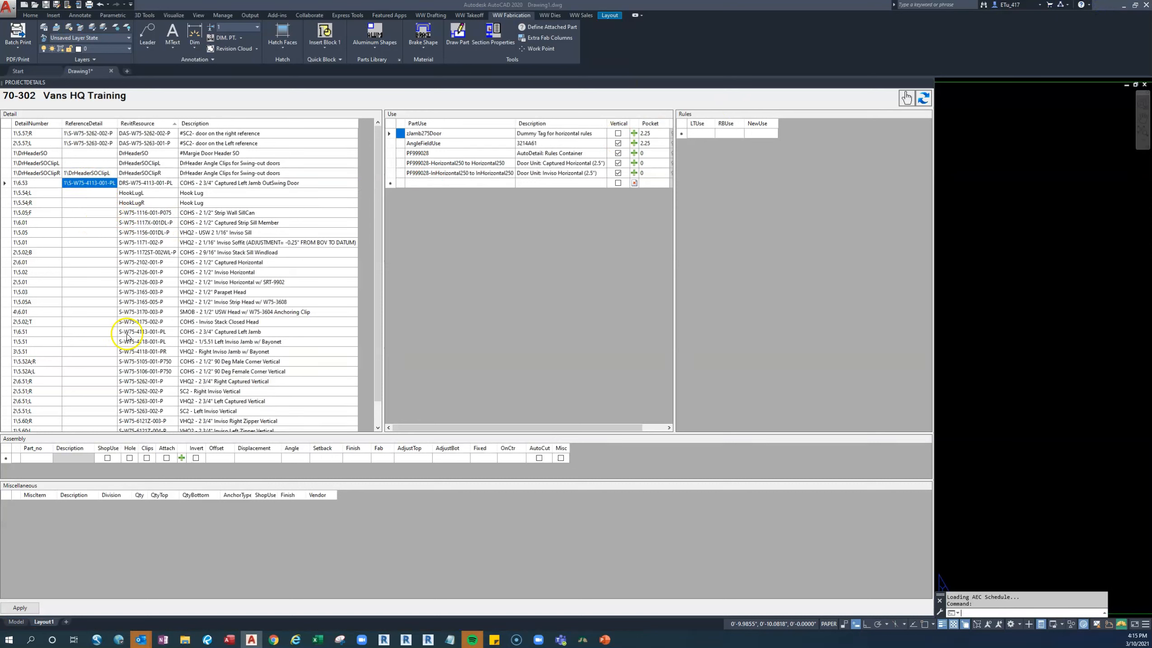
pyautogui.click(76, 184)
pyautogui.moveTo(70, 183); pyautogui.dragTo(97, 182)
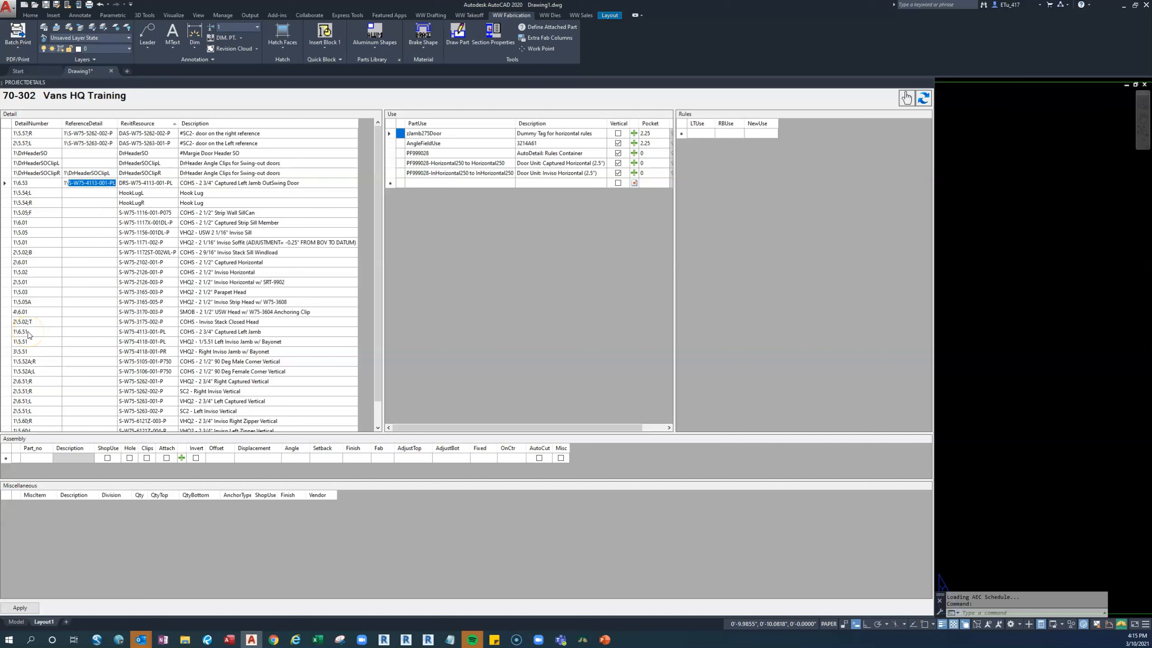
pyautogui.write('6.51')
# Step: Select the DAS-W75-5262-002-P row, switch to Revu and search the current document for DAS-W75-5262-002
pyautogui.click(102, 135)
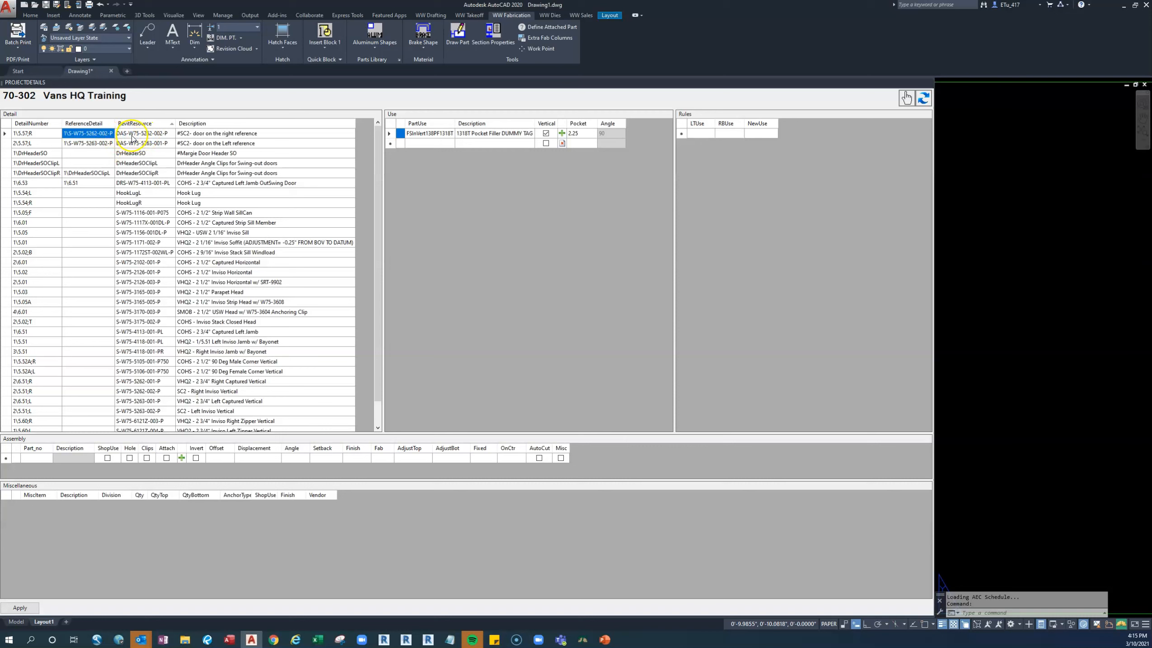
pyautogui.click(168, 133)
pyautogui.click(168, 133)
pyautogui.click(207, 639)
pyautogui.tripleClick(63, 53)
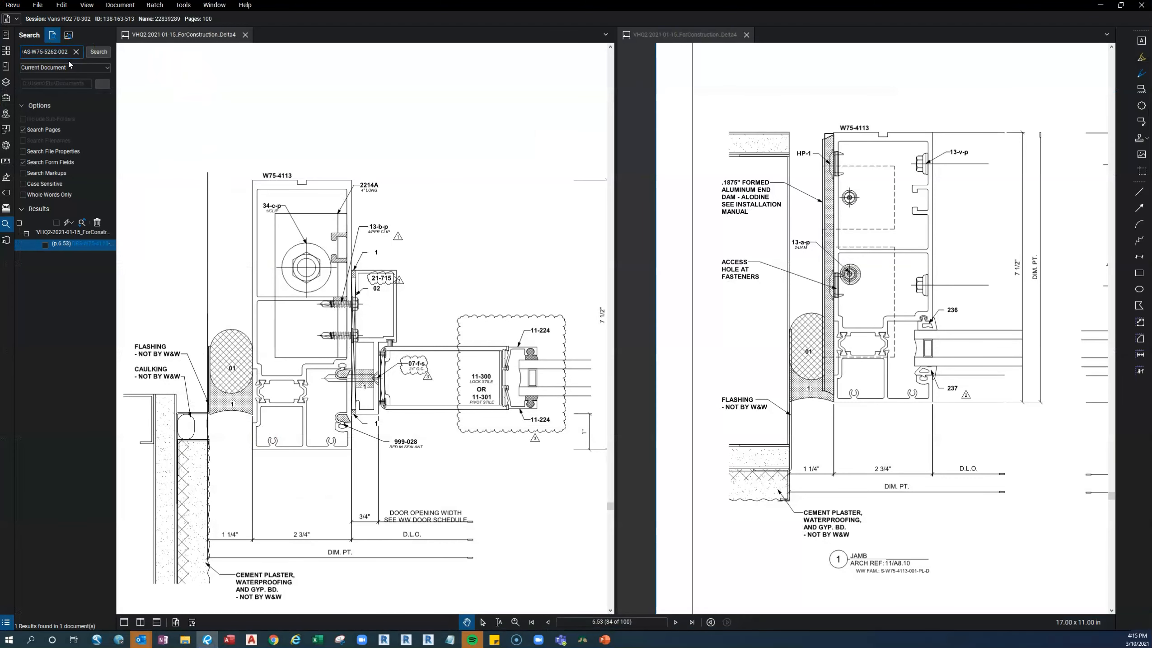
pyautogui.press('Return')
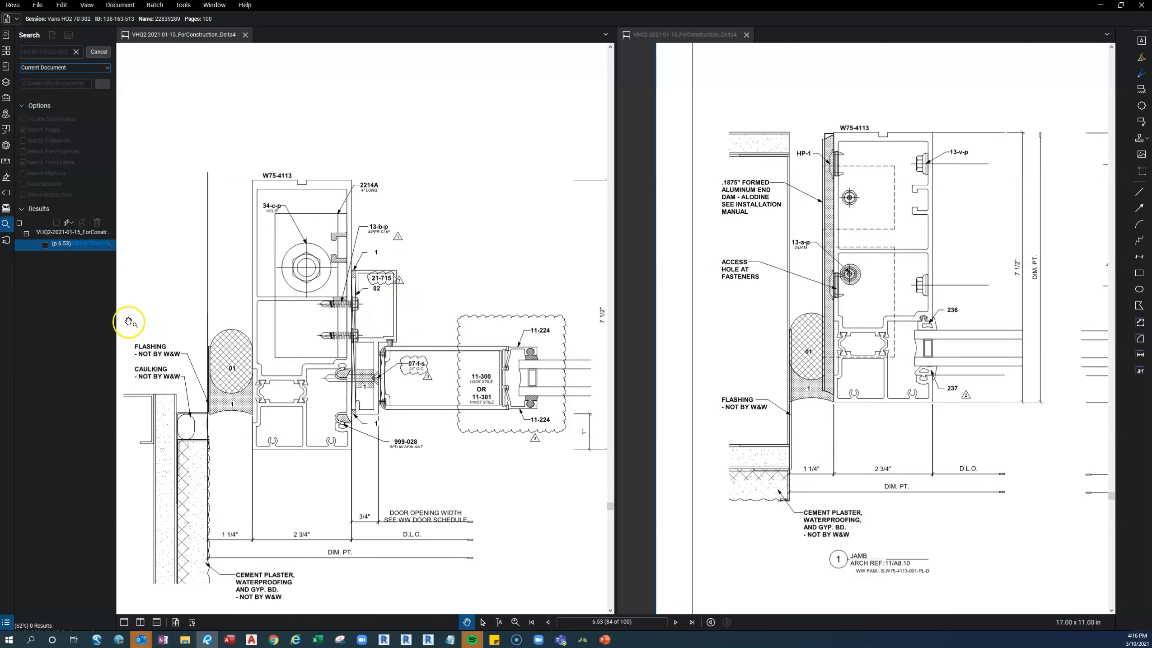
# Step: Open the sheet 5.57 search result and examine the left door jamb detail's number and family names
pyautogui.click(79, 239)
pyautogui.click(79, 243)
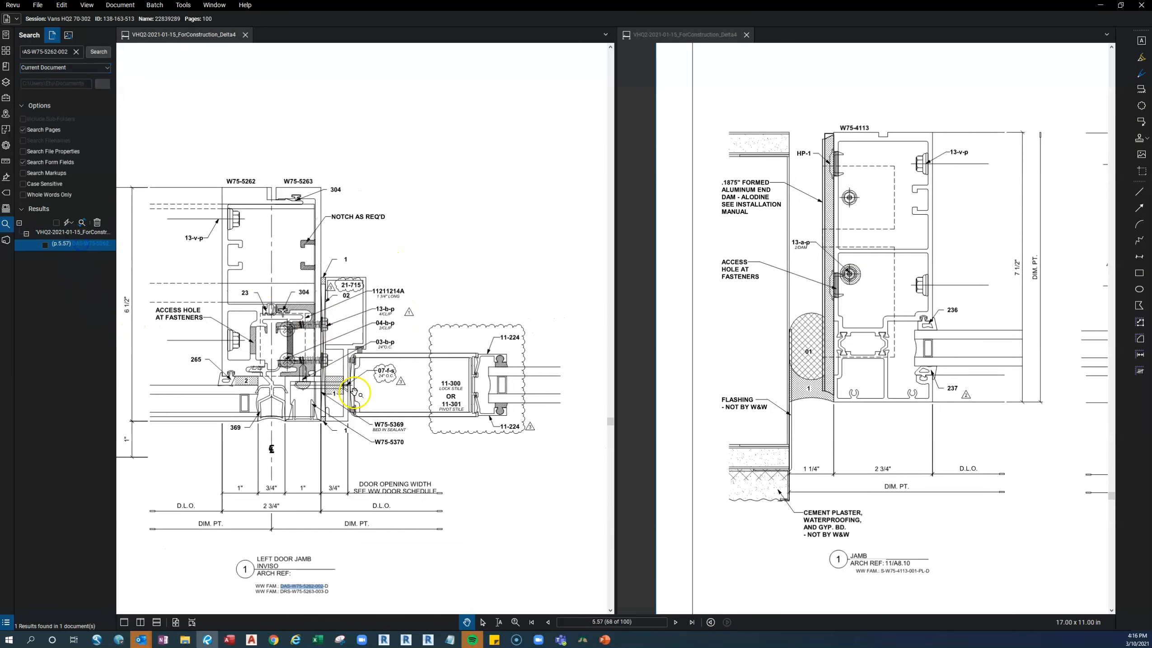
pyautogui.scroll(-3, 360, 388)
pyautogui.scroll(3, 383, 417)
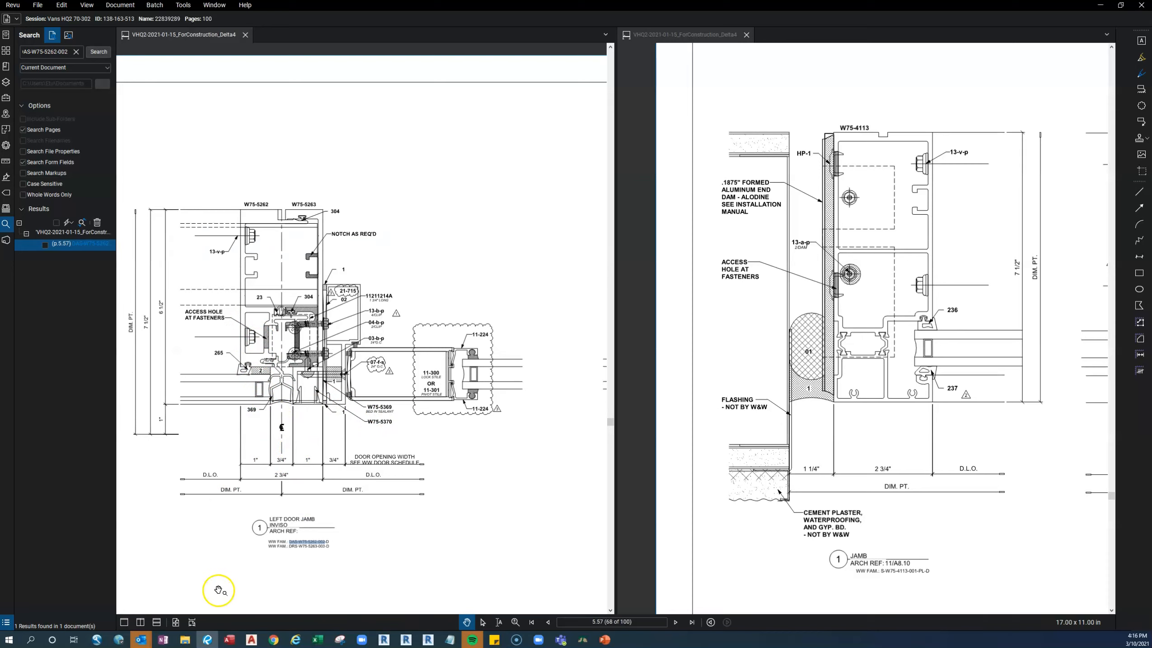
# Step: Copy the RevitResource name S-W75-5262-002 from its row in AutoCAD, then switch to Revu and search the second drawing view for it
pyautogui.click(251, 639)
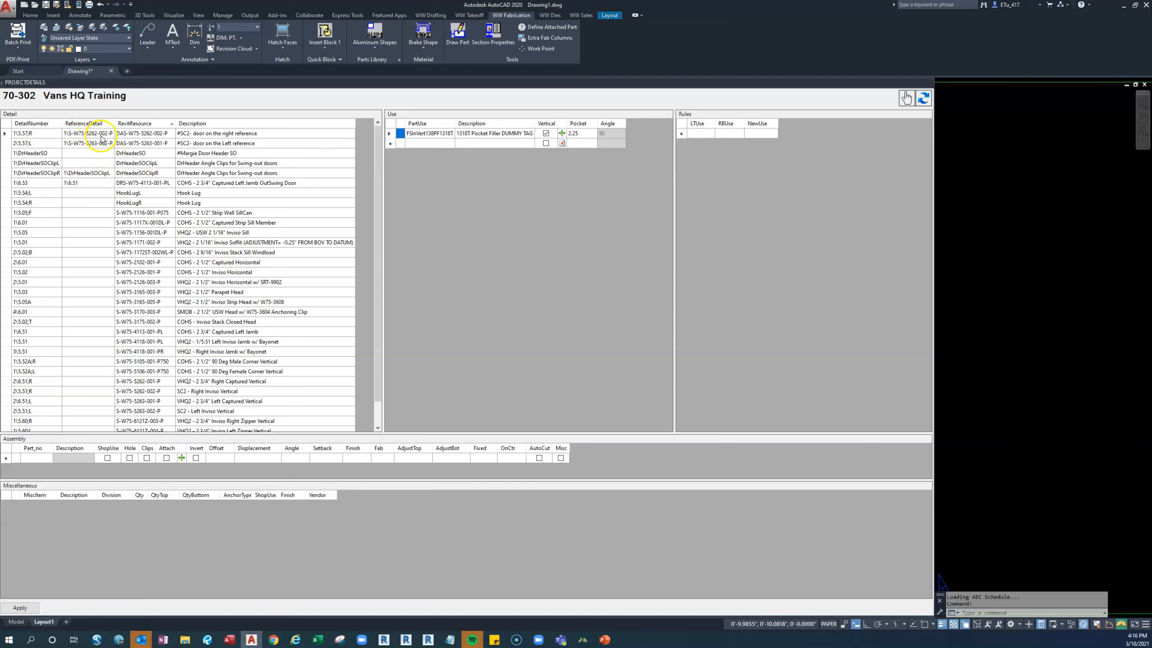
pyautogui.click(159, 391)
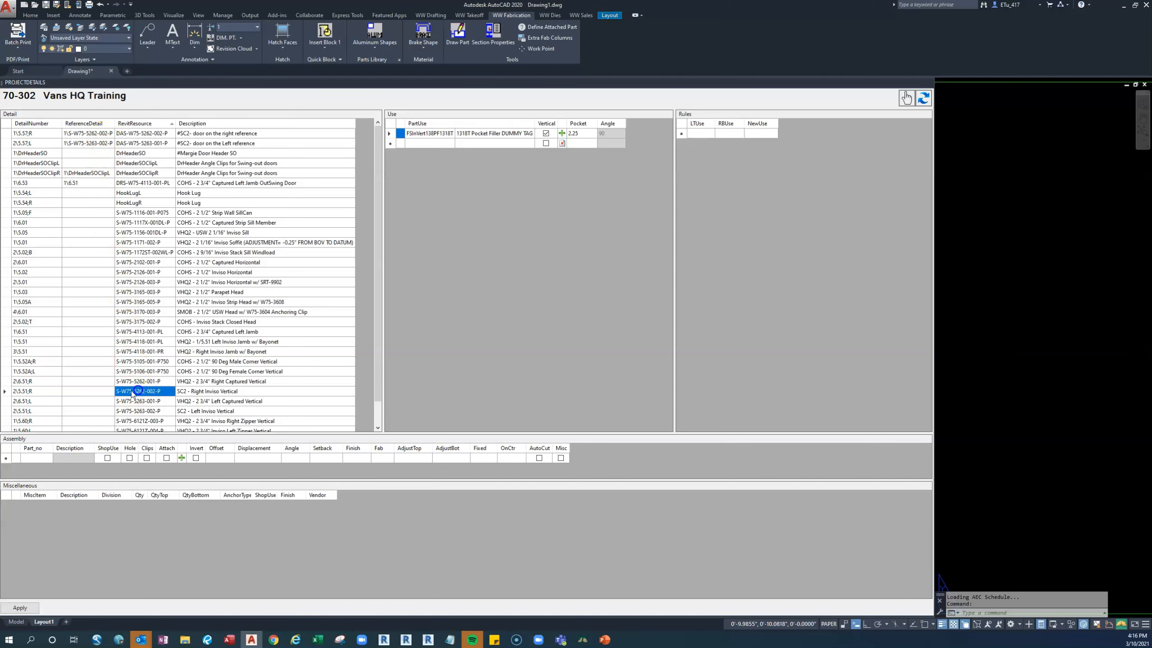
pyautogui.click(161, 392)
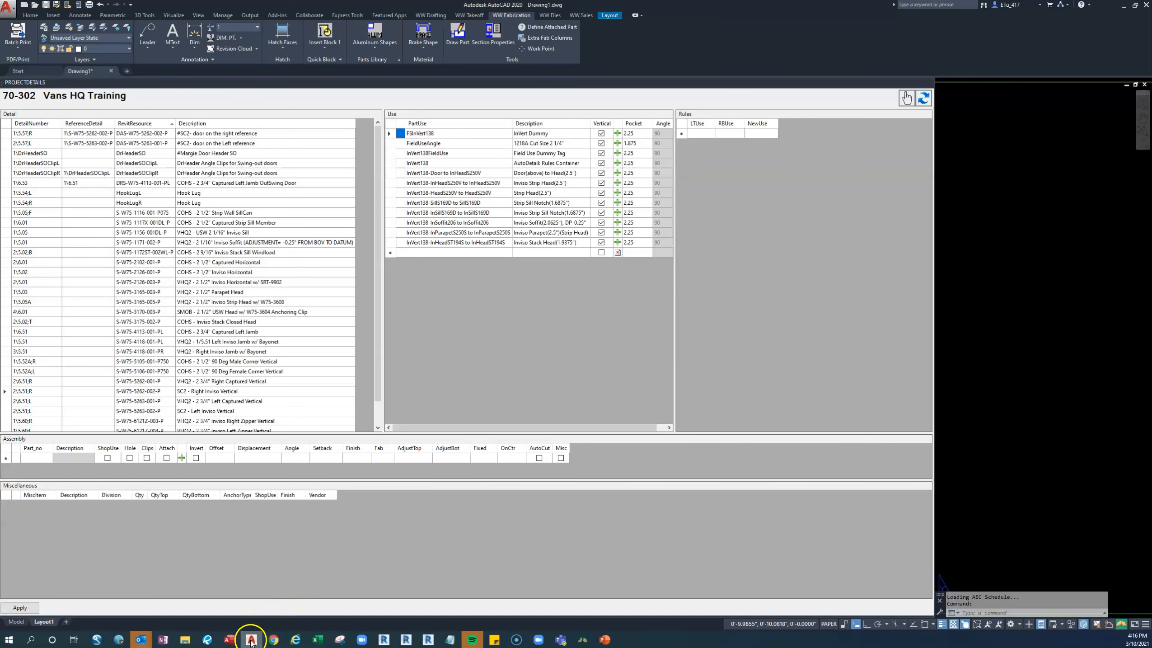
pyautogui.moveTo(254, 639)
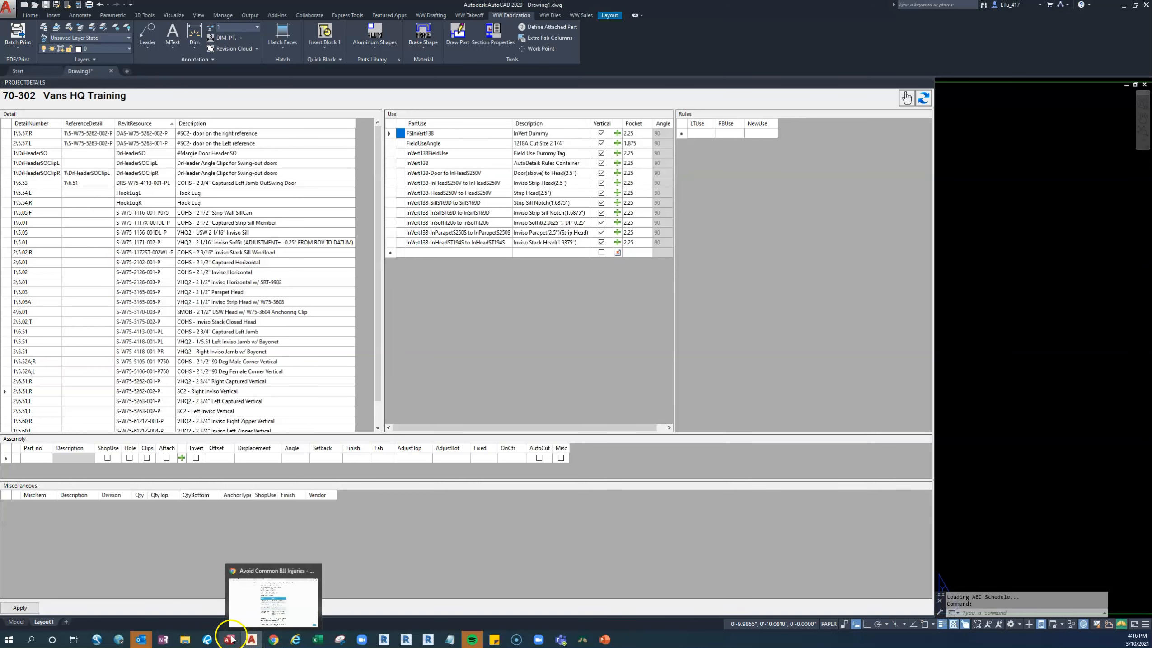
pyautogui.click(207, 640)
pyautogui.click(645, 307)
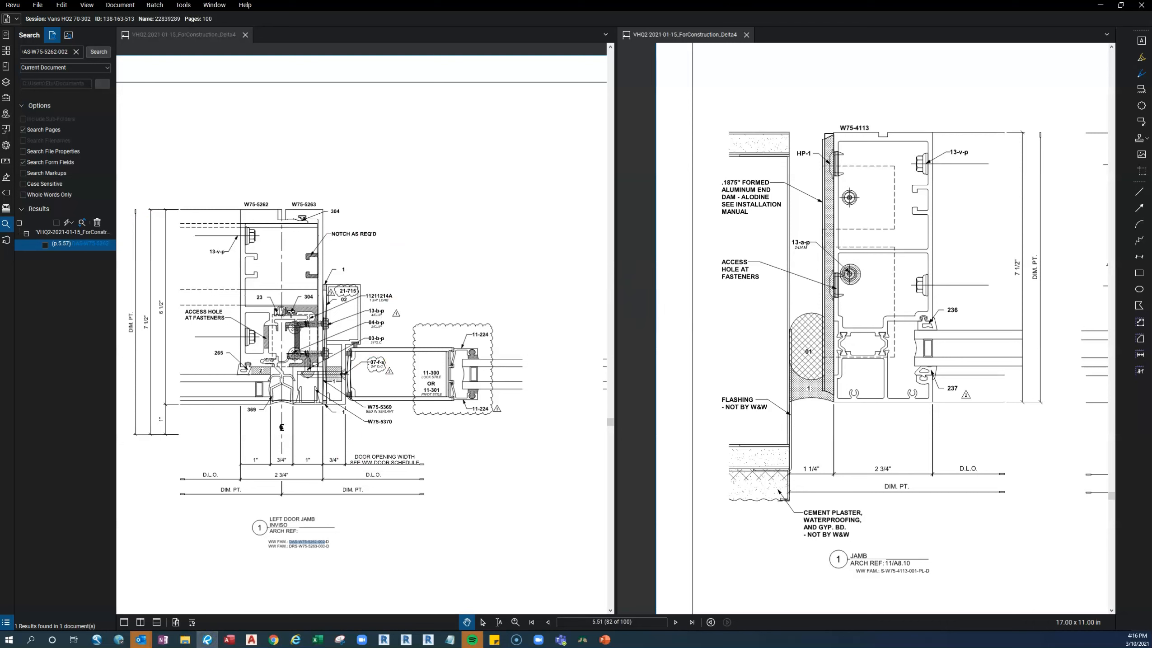
pyautogui.doubleClick(48, 53)
pyautogui.hotkey('ctrl', 'v')
pyautogui.press('Return')
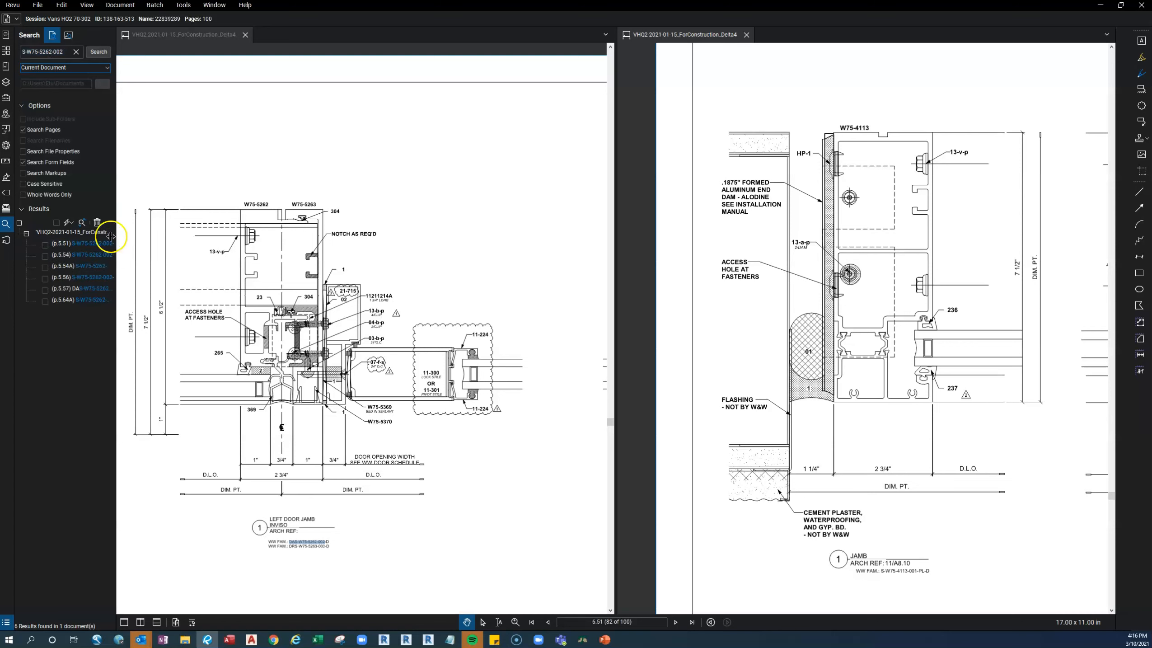
# Step: Open the sheet 5.51 search result and compare its typical vertical detail with the left door jamb on sheet 5.57
pyautogui.click(83, 244)
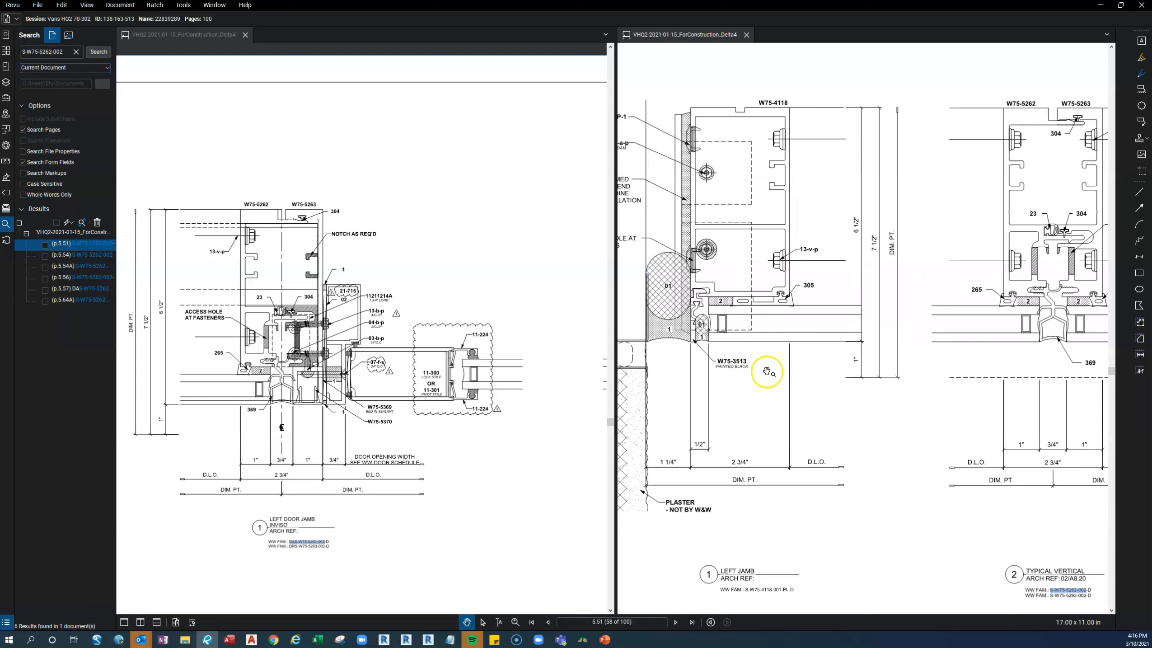
pyautogui.click(808, 384)
pyautogui.scroll(3, 836, 429)
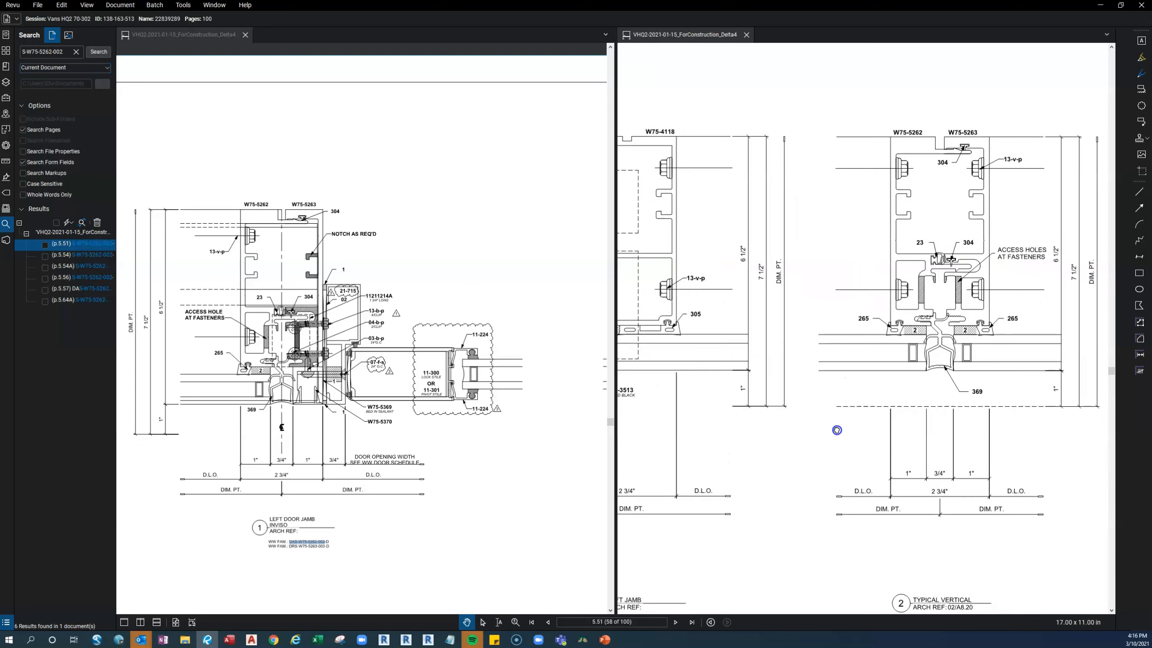
pyautogui.scroll(2, 913, 363)
pyautogui.moveTo(913, 363); pyautogui.dragTo(954, 326)
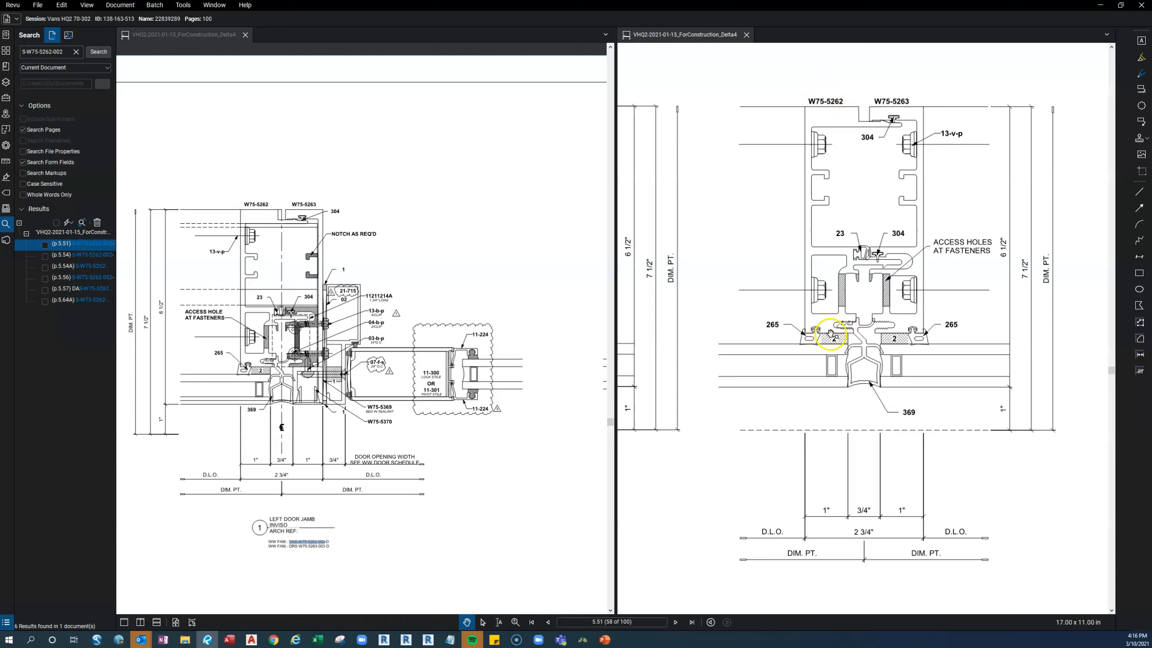
pyautogui.click(299, 433)
pyautogui.scroll(2, 276, 292)
pyautogui.moveTo(451, 250); pyautogui.dragTo(521, 237)
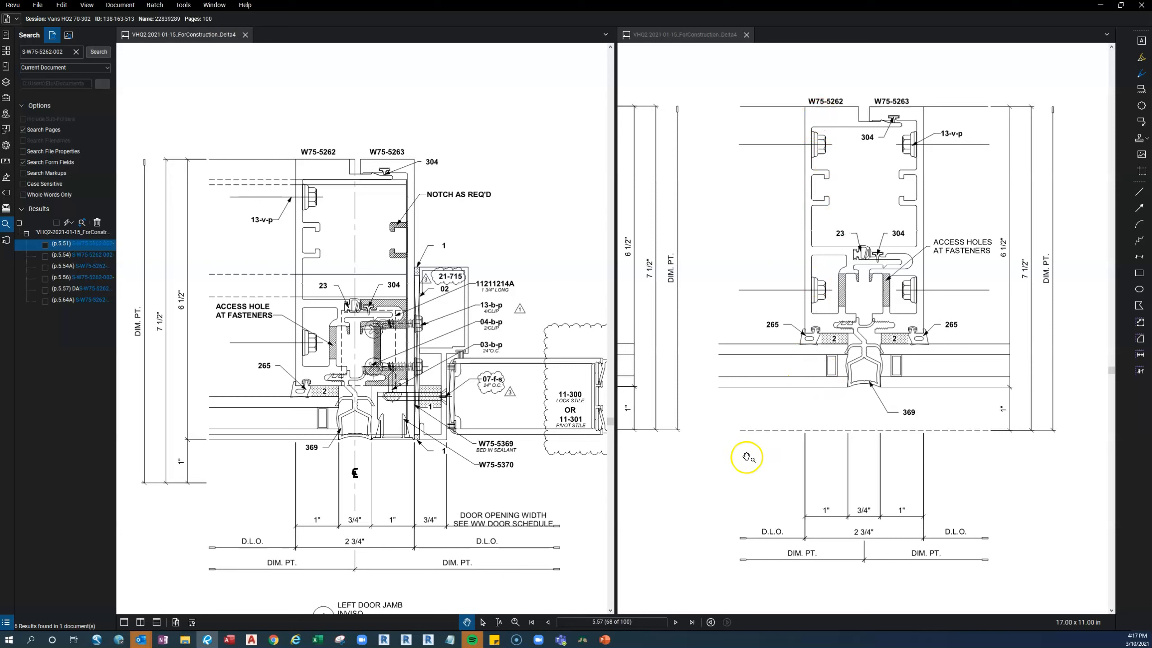
# Step: Examine the right door jamb detail on sheet 5.57 and compare its family names with the typical vertical on sheet 5.51
pyautogui.scroll(-3, 408, 496)
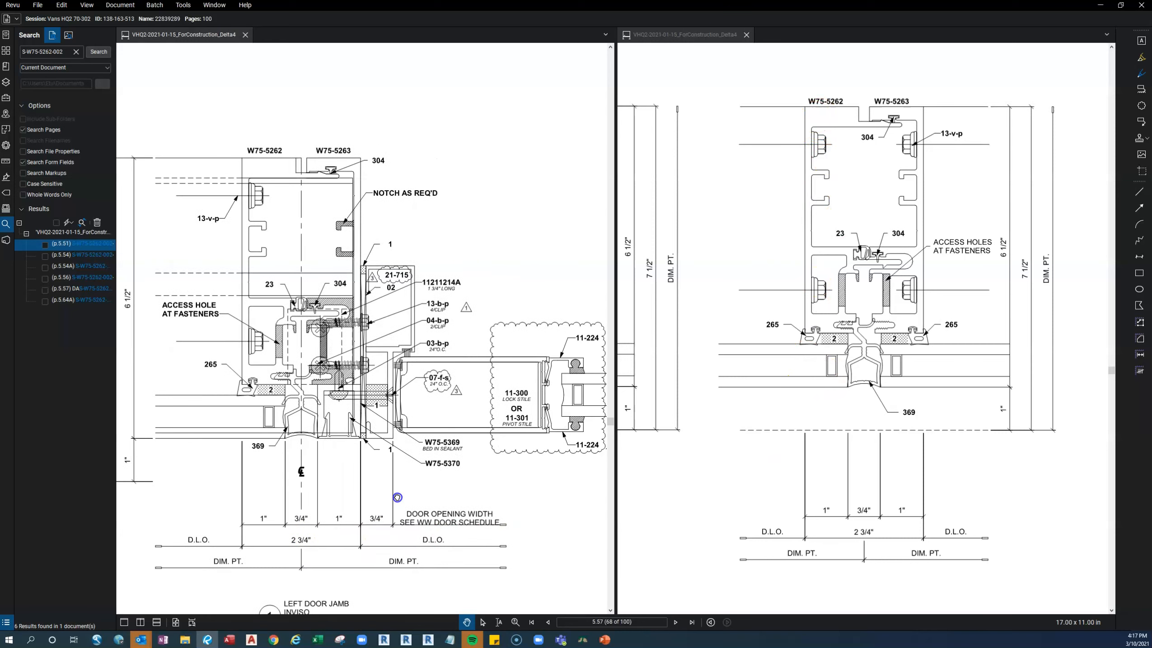
pyautogui.moveTo(496, 498); pyautogui.dragTo(346, 468)
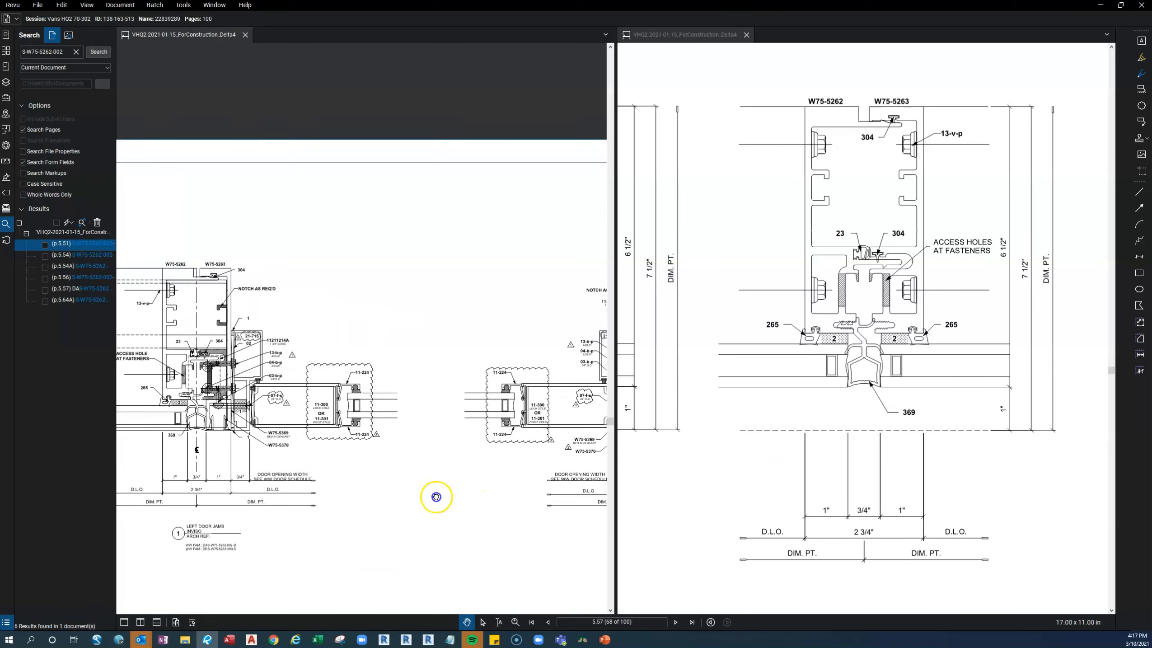
pyautogui.moveTo(499, 497); pyautogui.dragTo(224, 482)
pyautogui.scroll(1, 456, 508)
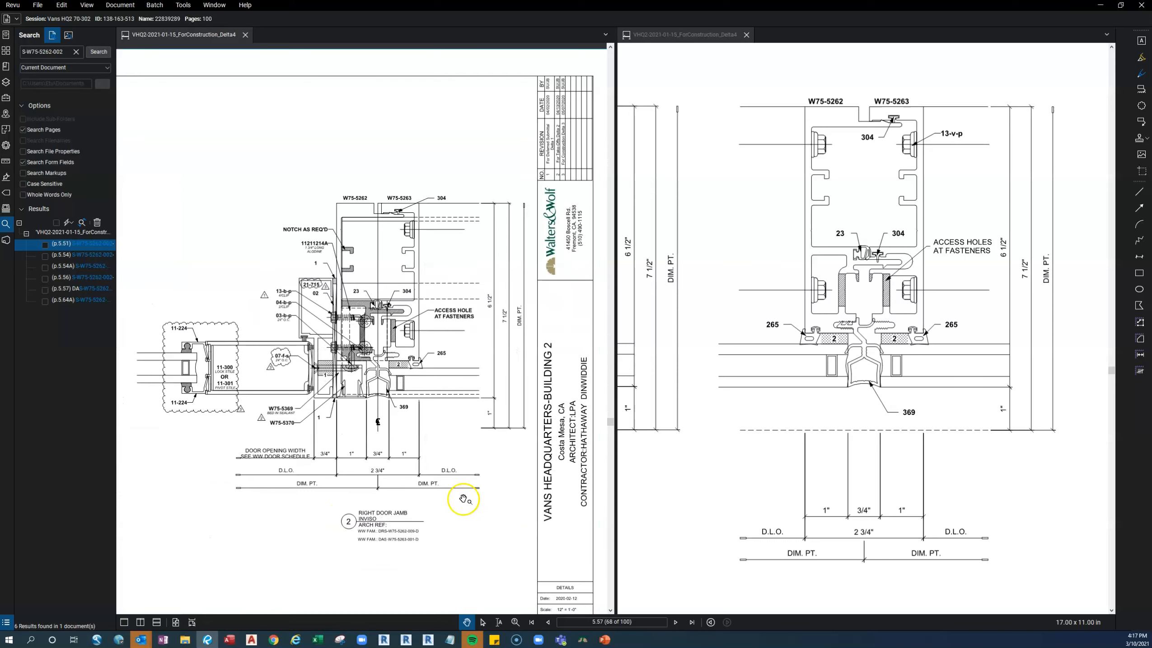
pyautogui.scroll(1, 406, 549)
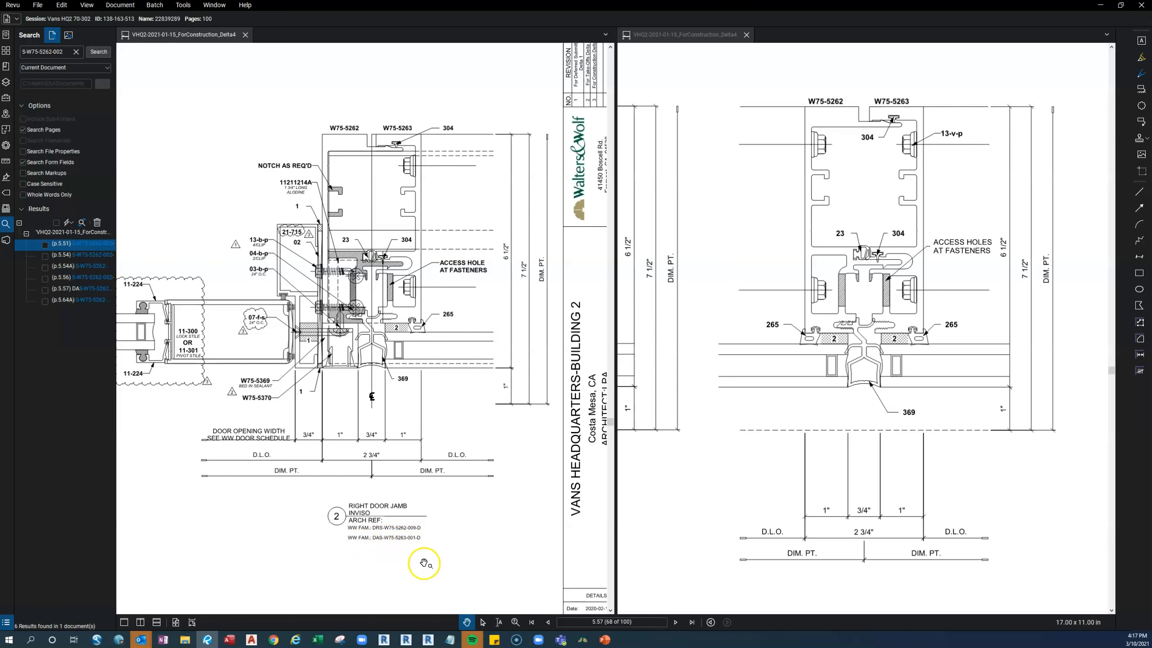
pyautogui.click(915, 473)
pyautogui.moveTo(915, 473); pyautogui.dragTo(798, 448)
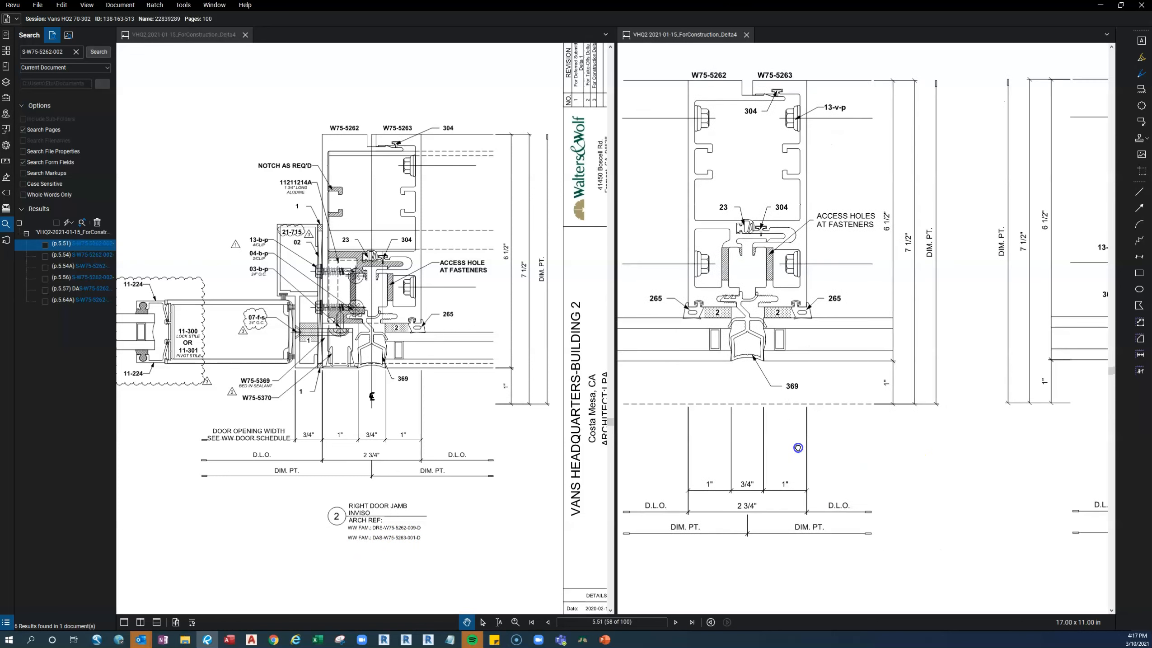
pyautogui.scroll(-2, 798, 448)
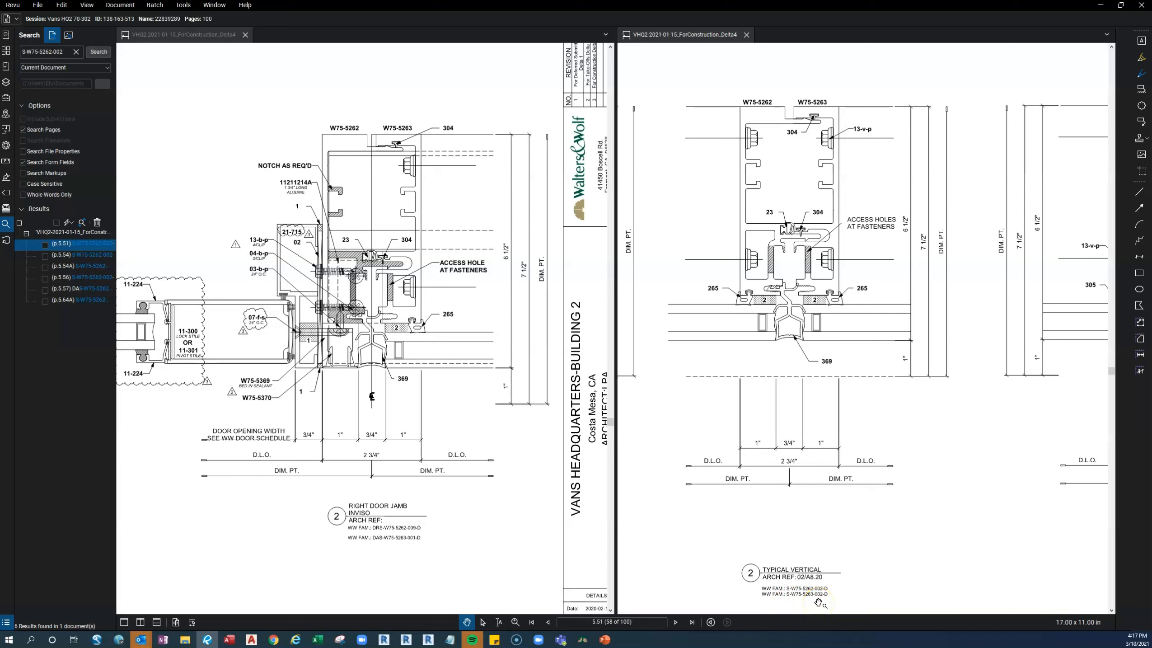
# Step: Back in AutoCAD, copy detail number 2\5.51;R from the S-W75-5262-002-P row into the ReferenceDetail of the DAS-W75-5262-002-P row
pyautogui.moveTo(207, 643)
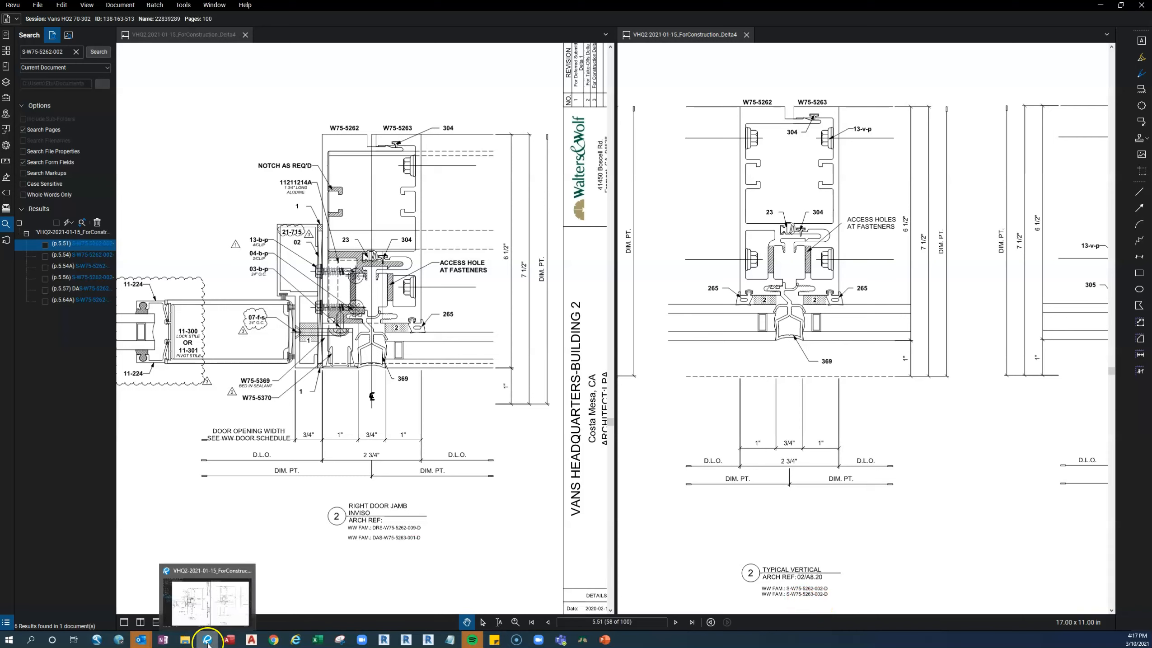
pyautogui.click(251, 640)
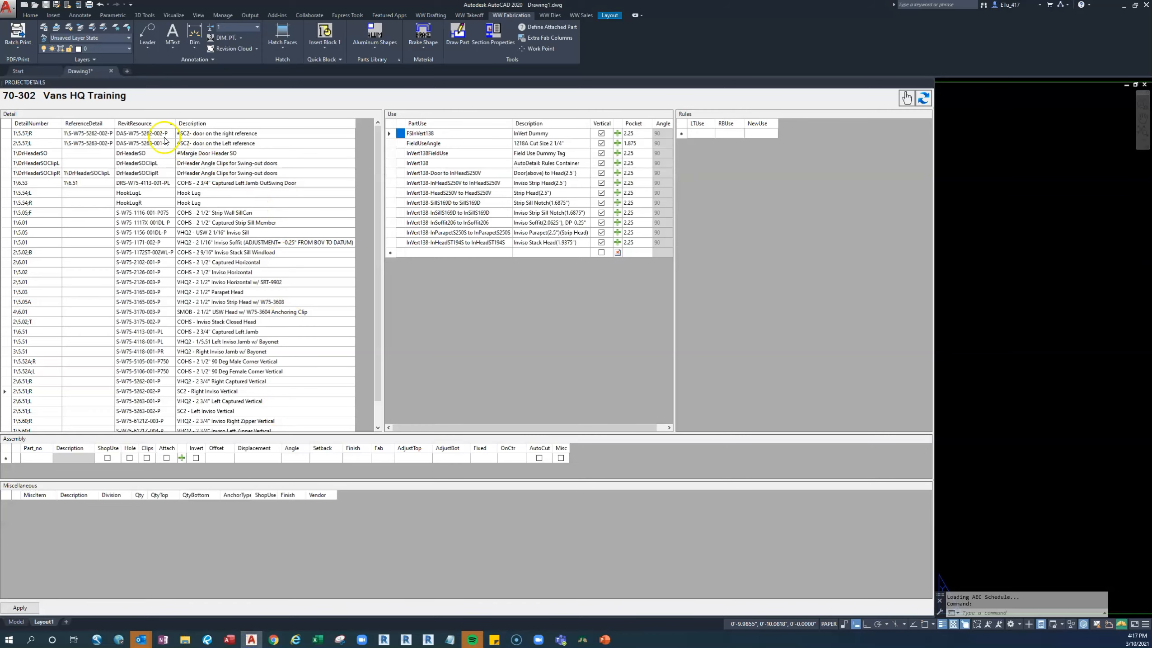
pyautogui.click(106, 136)
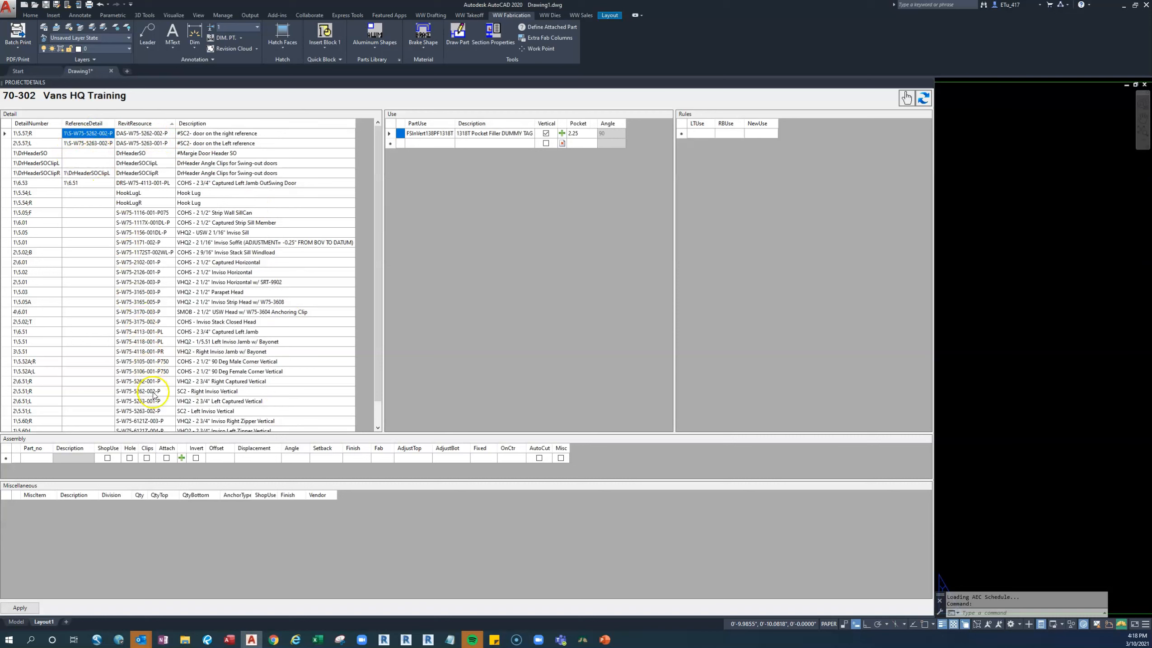
pyautogui.click(40, 393)
pyautogui.click(44, 393)
pyautogui.hotkey('ctrl', 'c')
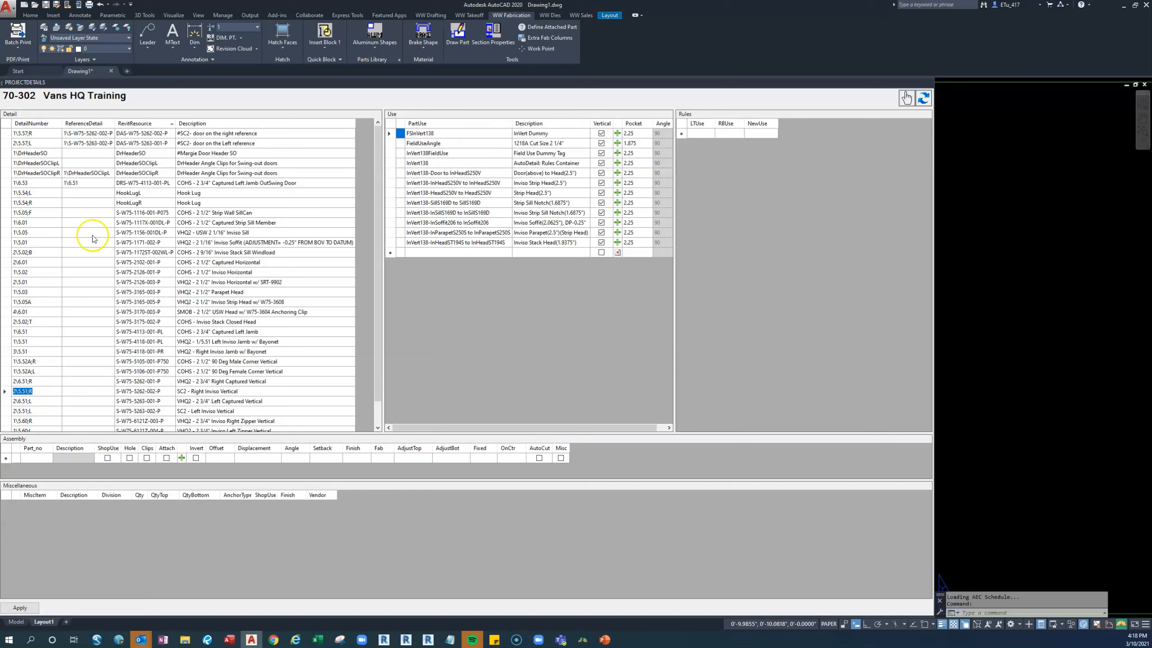
pyautogui.click(107, 133)
pyautogui.click(111, 134)
pyautogui.hotkey('ctrl', 'v')
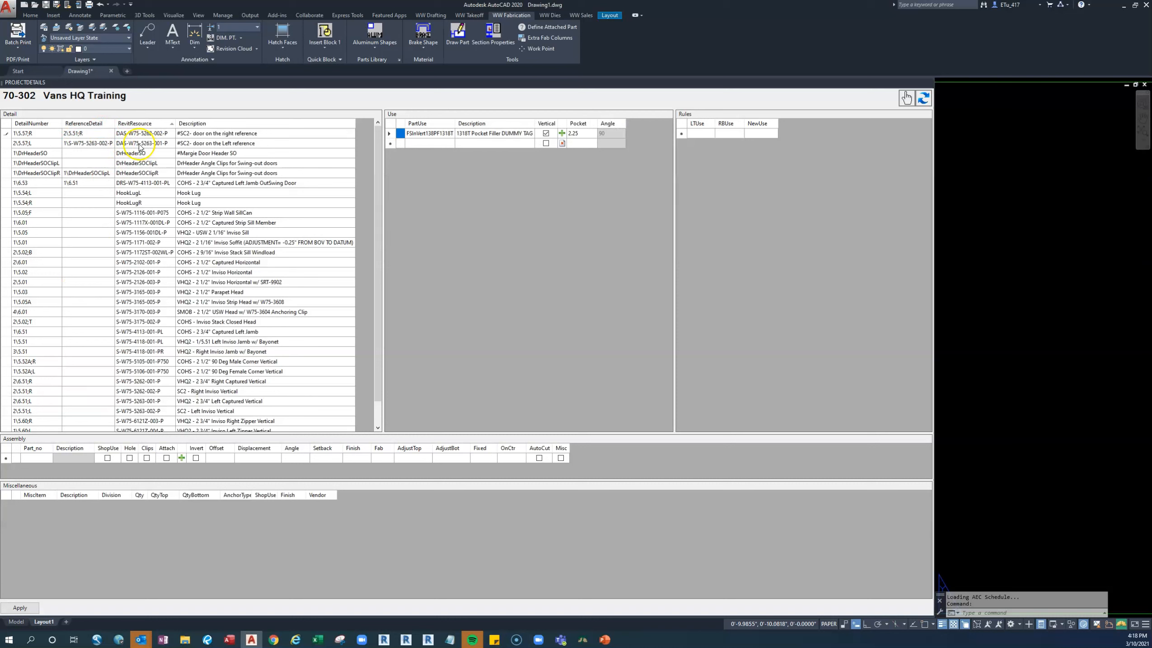
# Step: Copy detail number 2\5.51;L from the S-W75-5263-002-P row into the ReferenceDetail of the DAS-W75-5263-001-P row
pyautogui.click(100, 143)
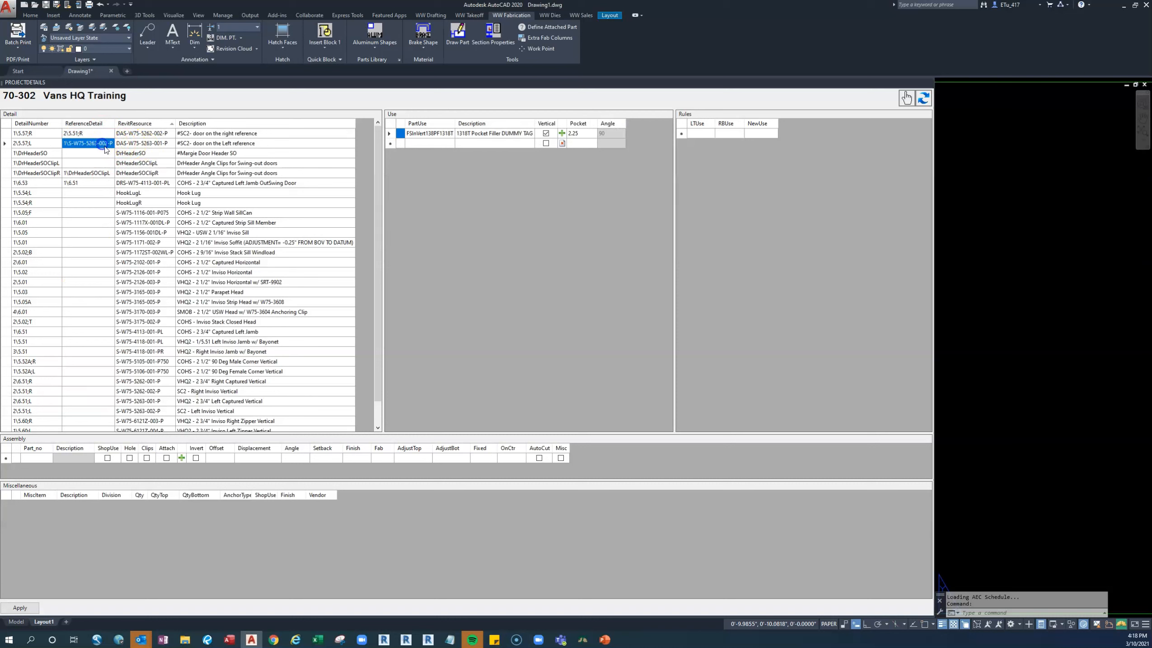
pyautogui.click(156, 412)
pyautogui.click(44, 411)
pyautogui.hotkey('ctrl', 'c')
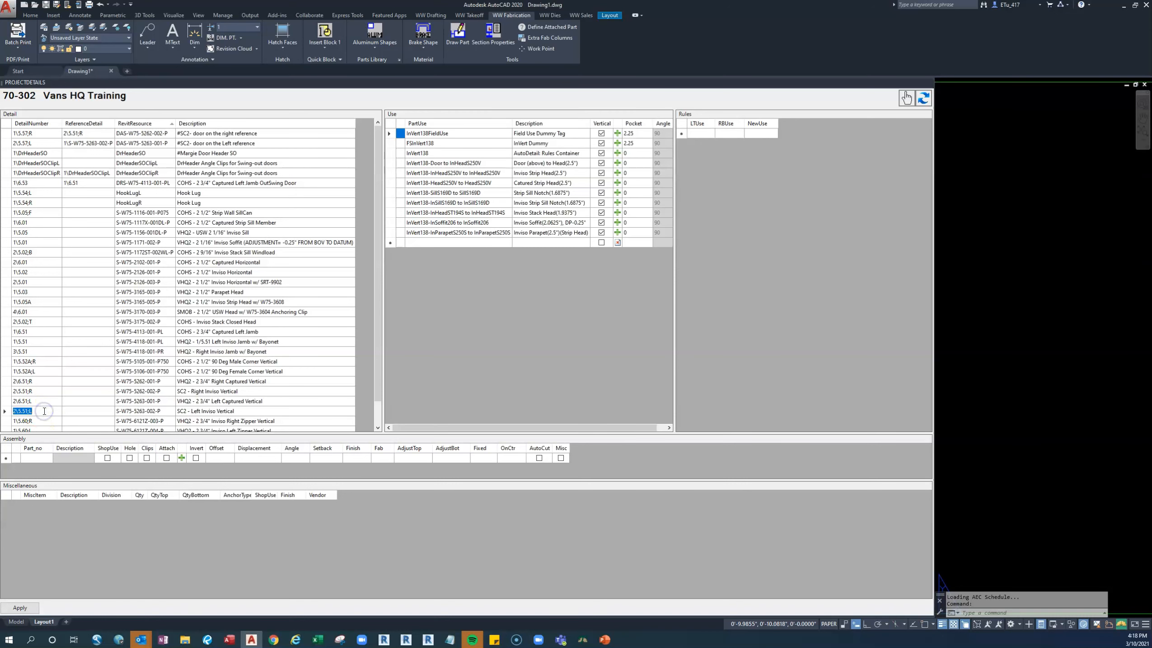
pyautogui.click(95, 143)
pyautogui.hotkey('ctrl', 'v')
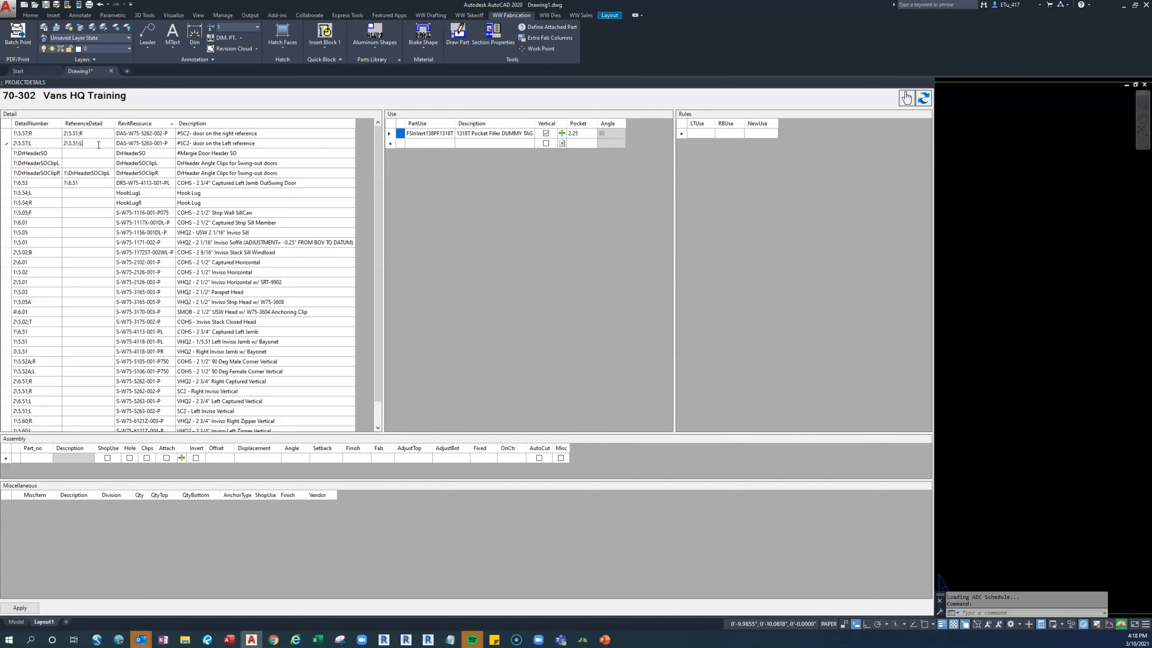
# Step: Leave the edited reference cell and apply the reference detail changes to the project details
pyautogui.click(98, 155)
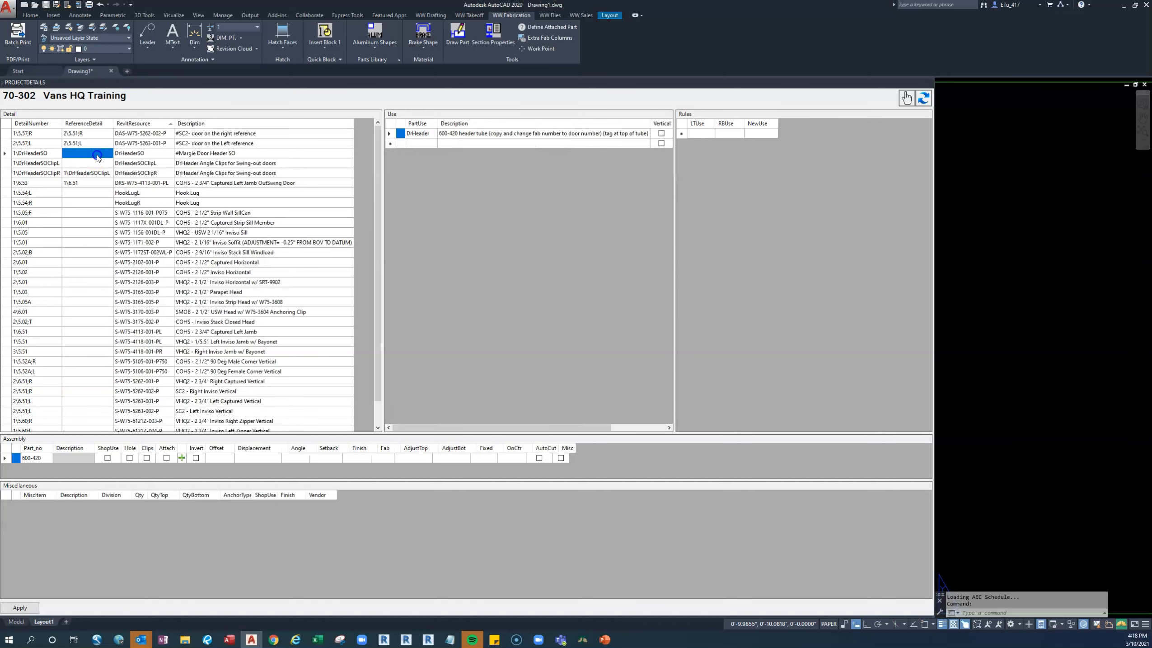
pyautogui.click(97, 202)
pyautogui.click(23, 607)
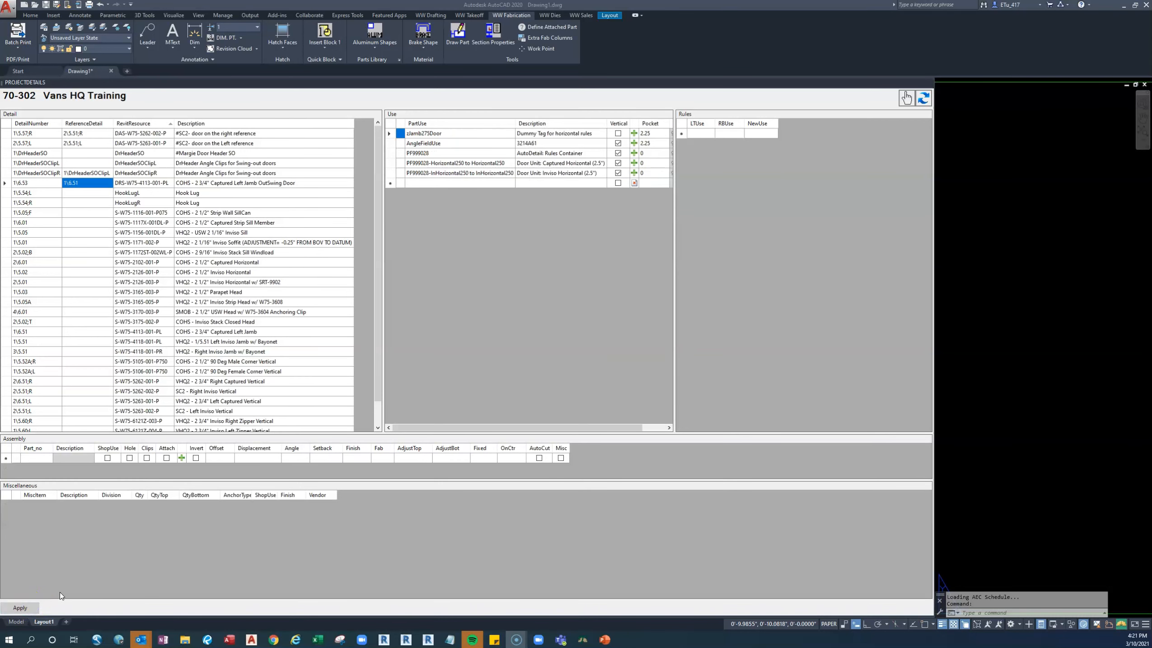